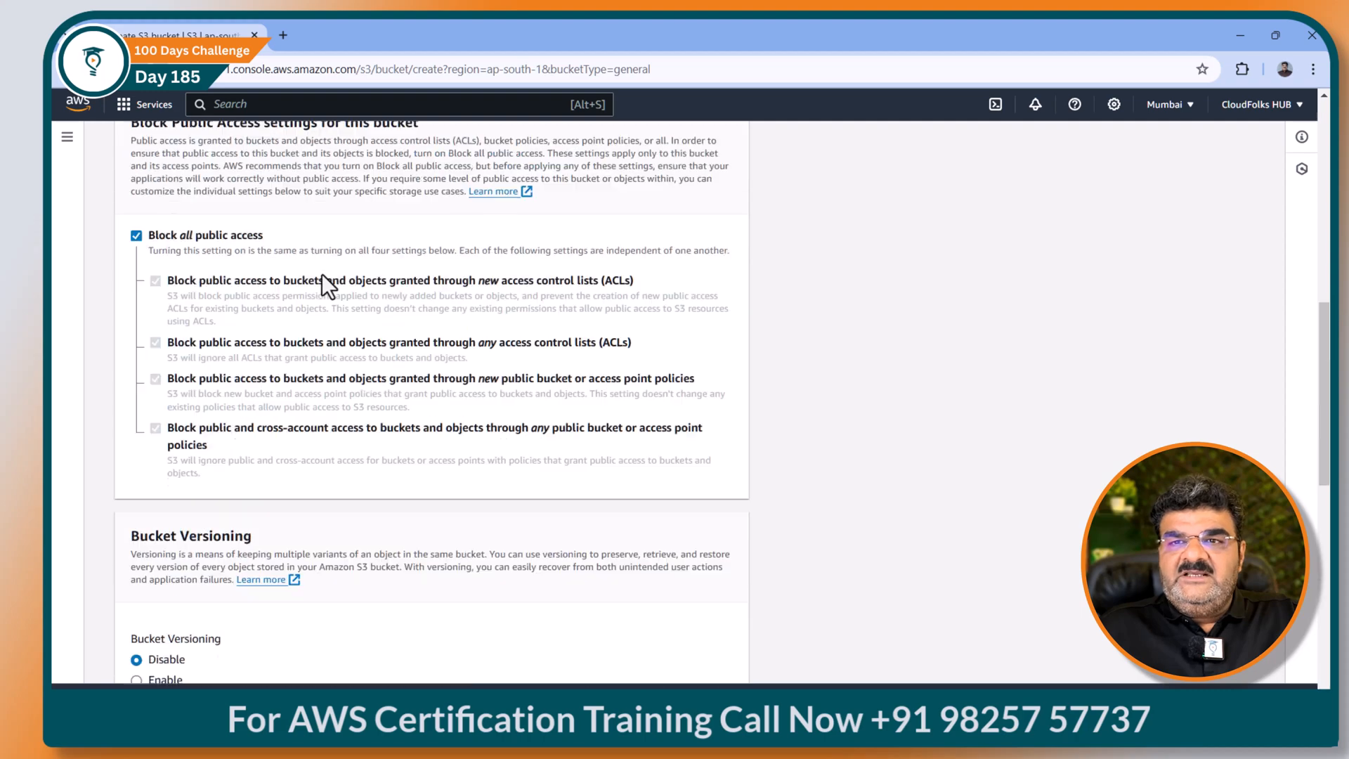
Step: Name the new bucket app-bucket-03 and create it
text(-01)
key(BackSpace)
text(2)
key(BackSpace)
text(3)
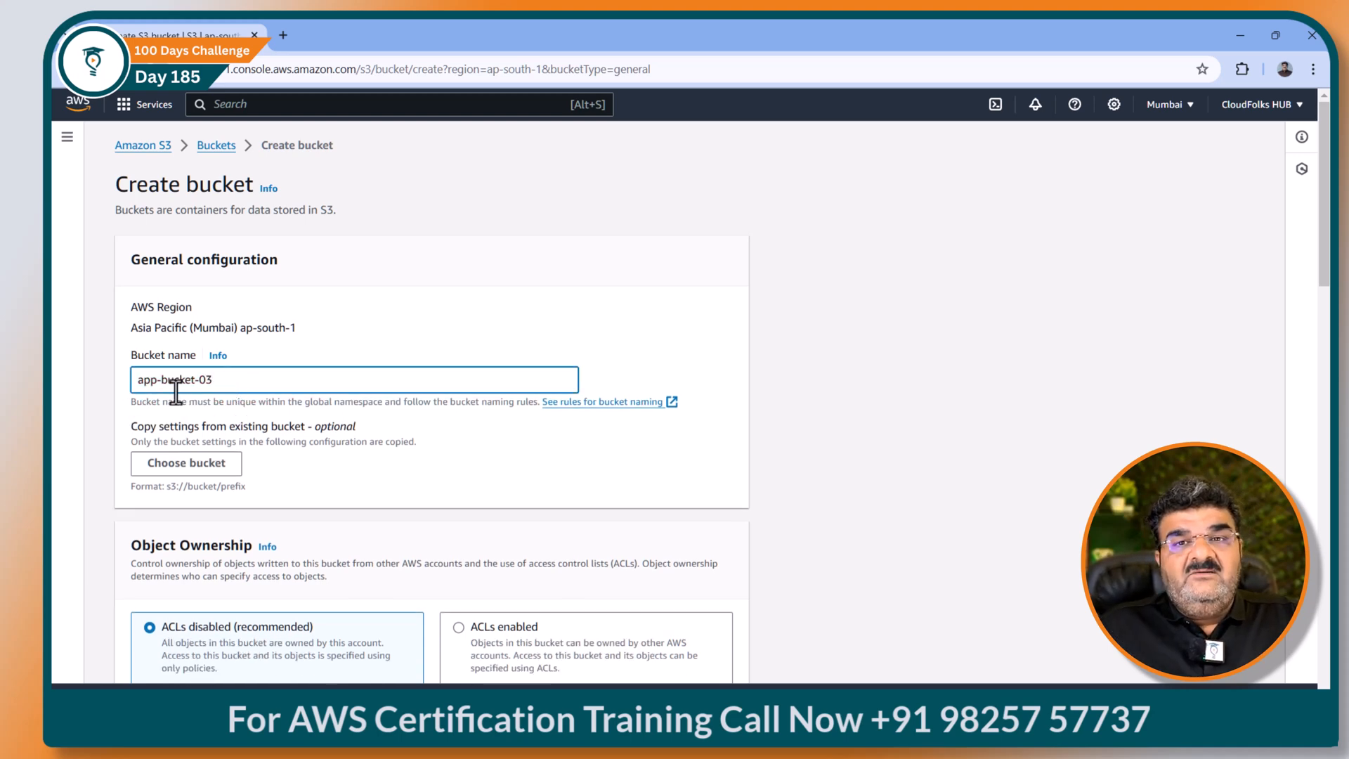
scroll(172, 392, down, 3)
scroll(186, 393, down, 15)
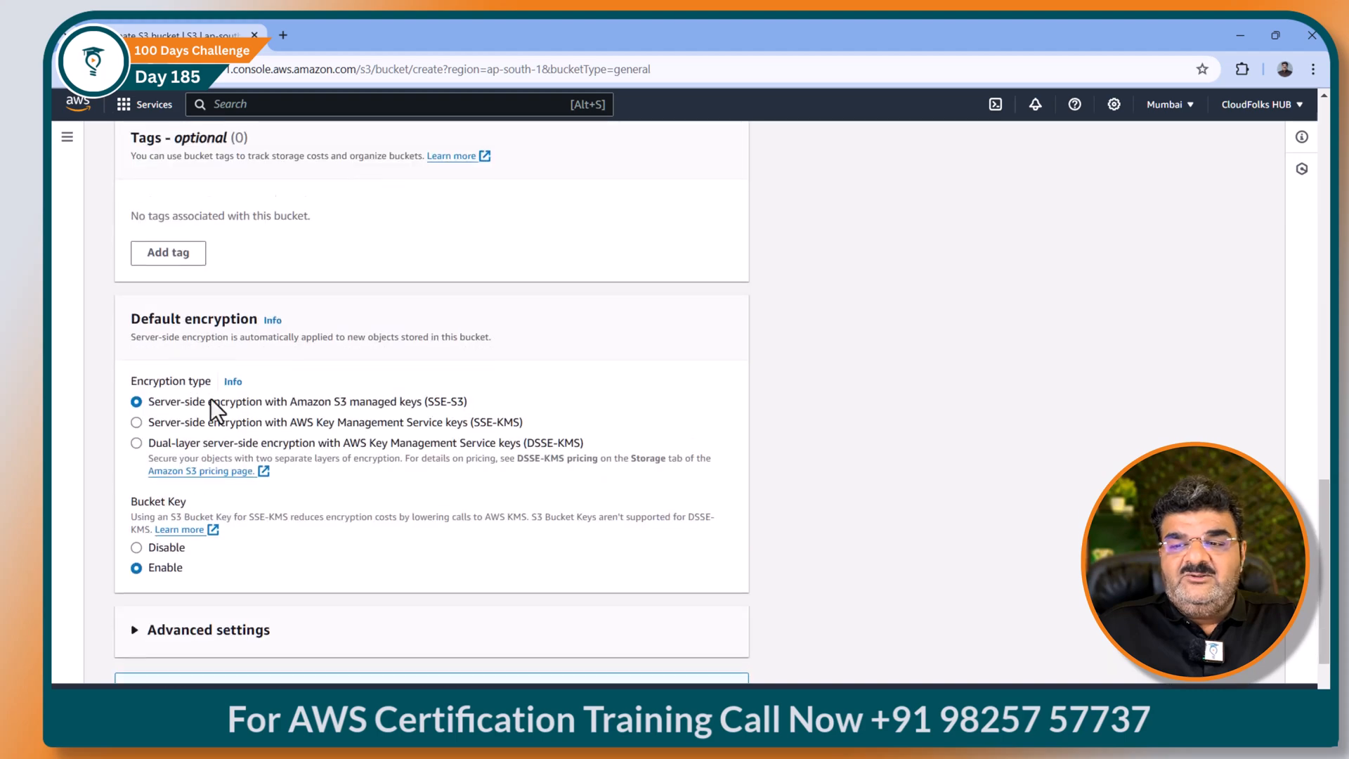
click(692, 652)
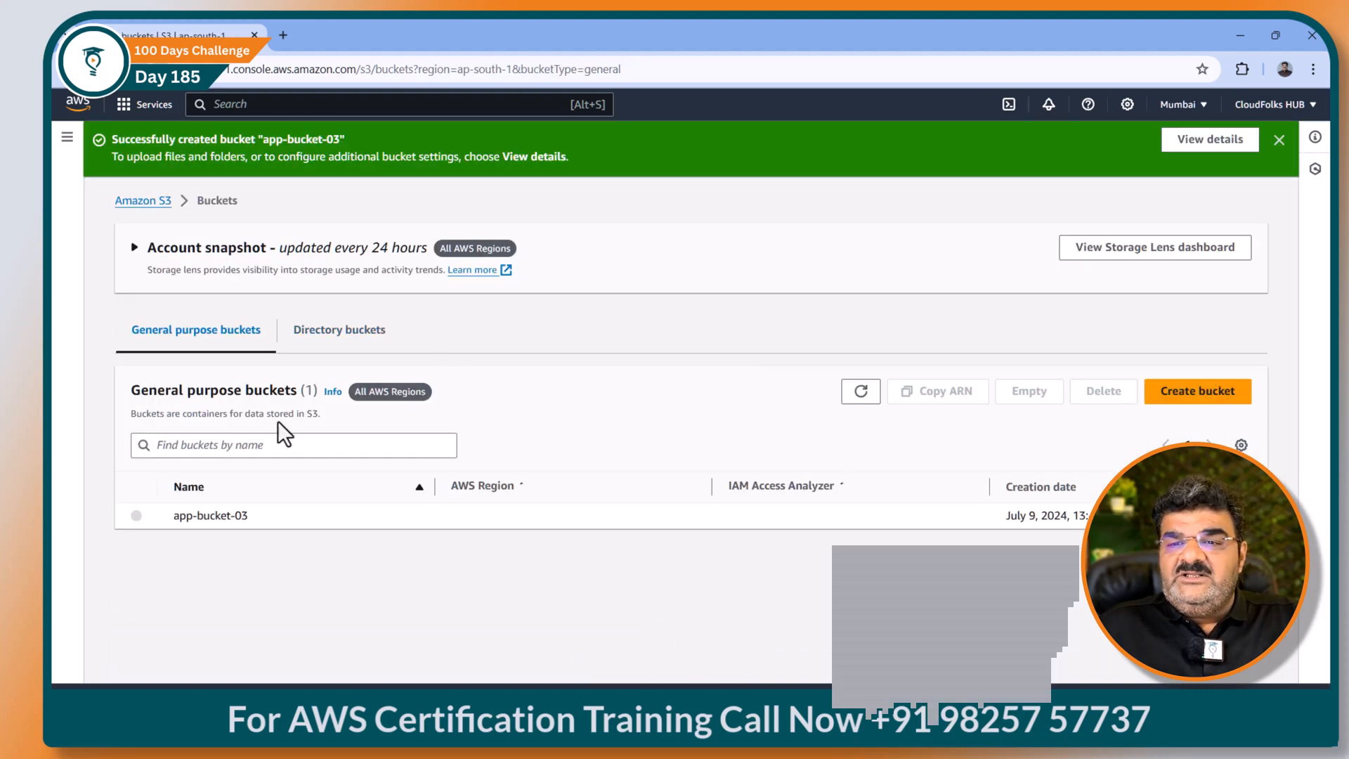
Step: Add folders app1 and app2 in app-bucket-03, then pick the whiteboard's check-mark reaction
click(213, 516)
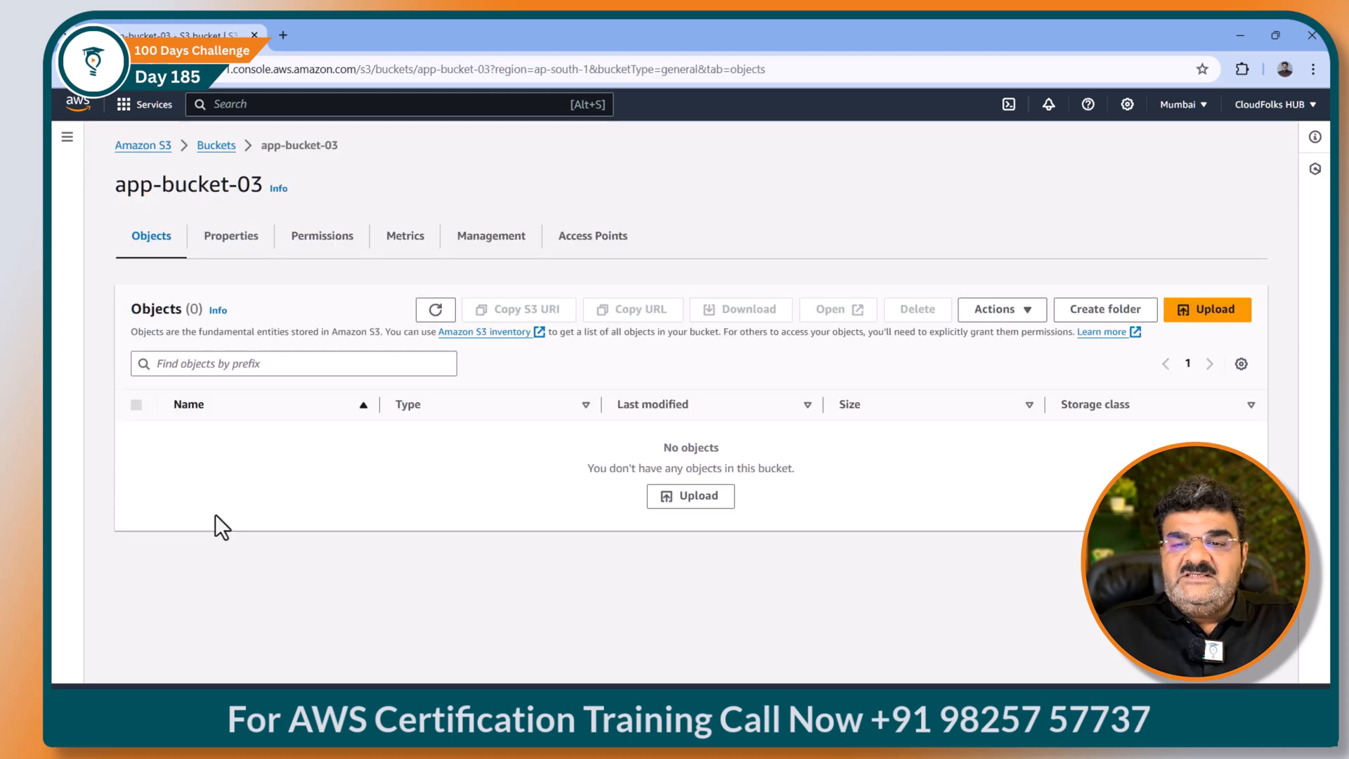
click(1099, 311)
text(app1)
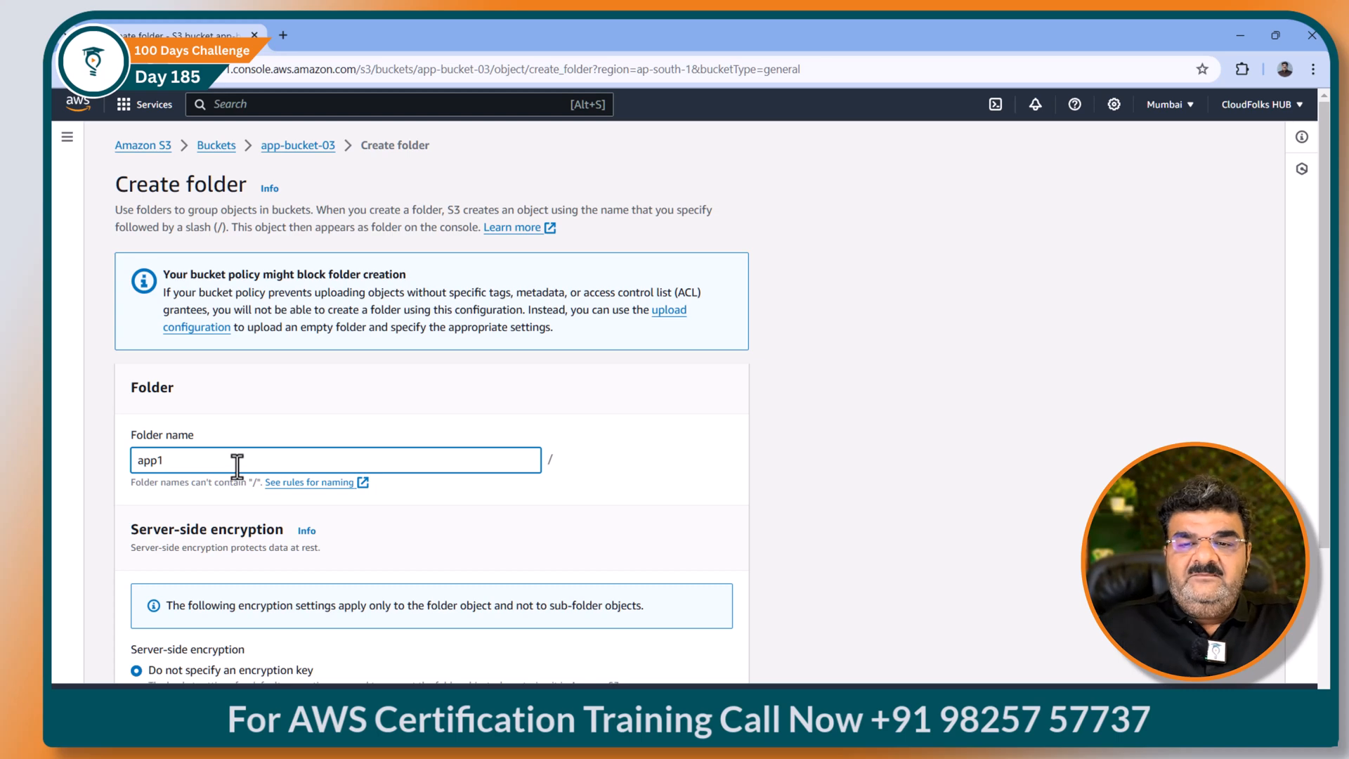
scroll(235, 465, down, 3)
click(690, 666)
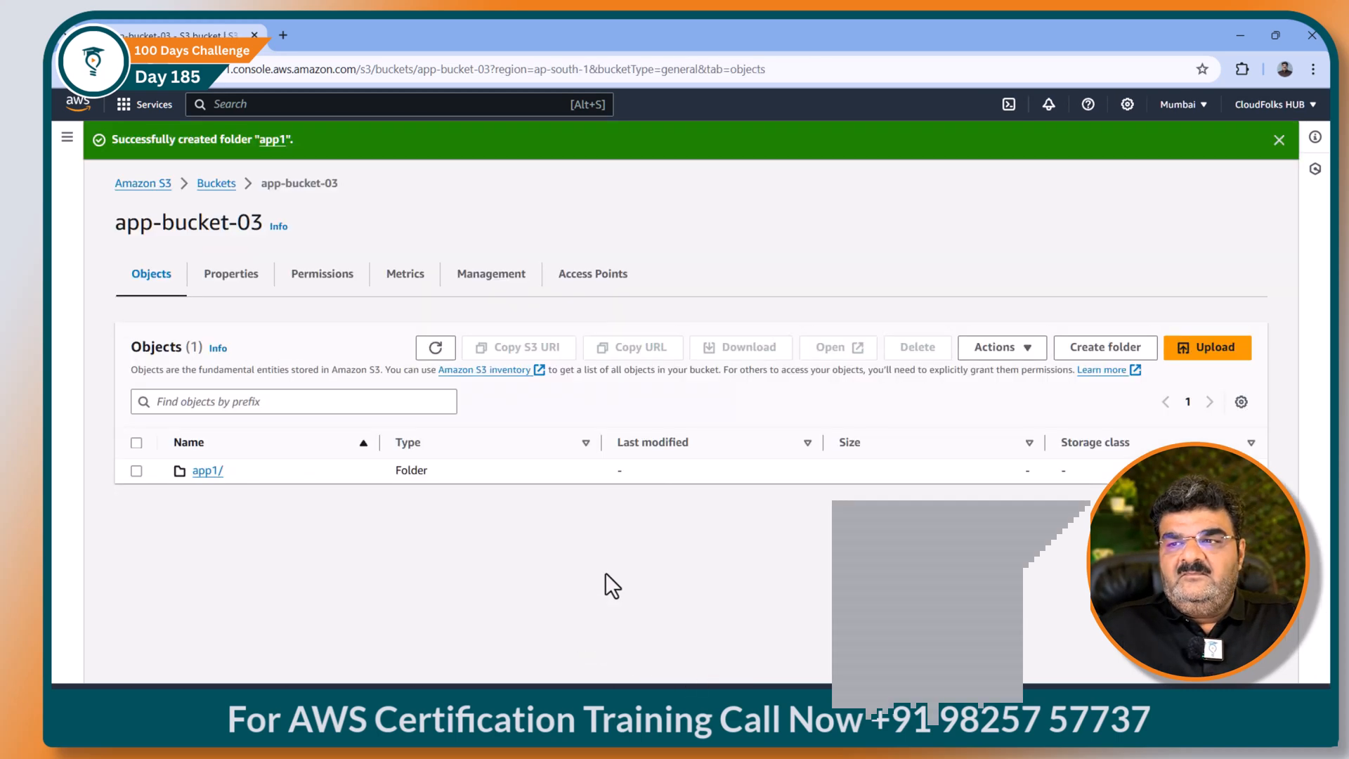
click(1122, 355)
text(app2)
scroll(325, 469, down, 3)
click(730, 674)
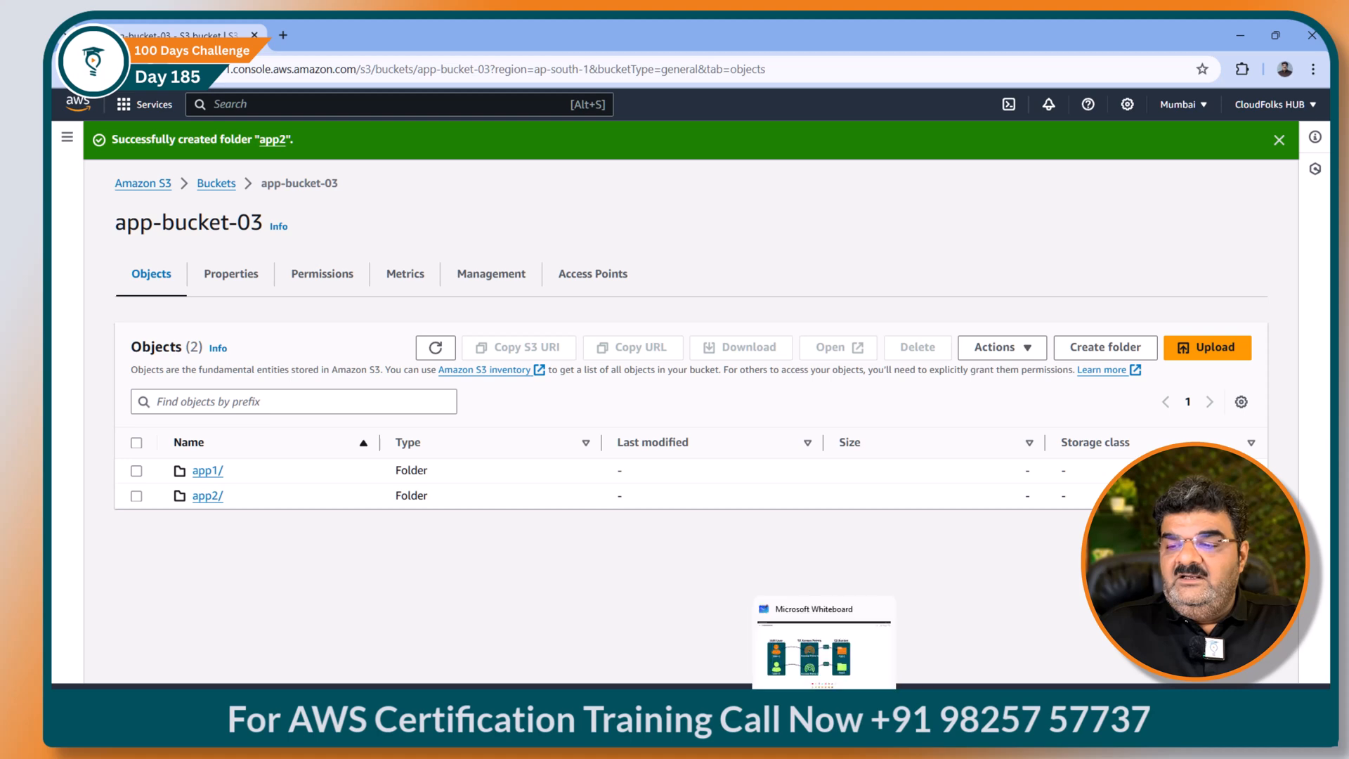
click(853, 629)
click(676, 617)
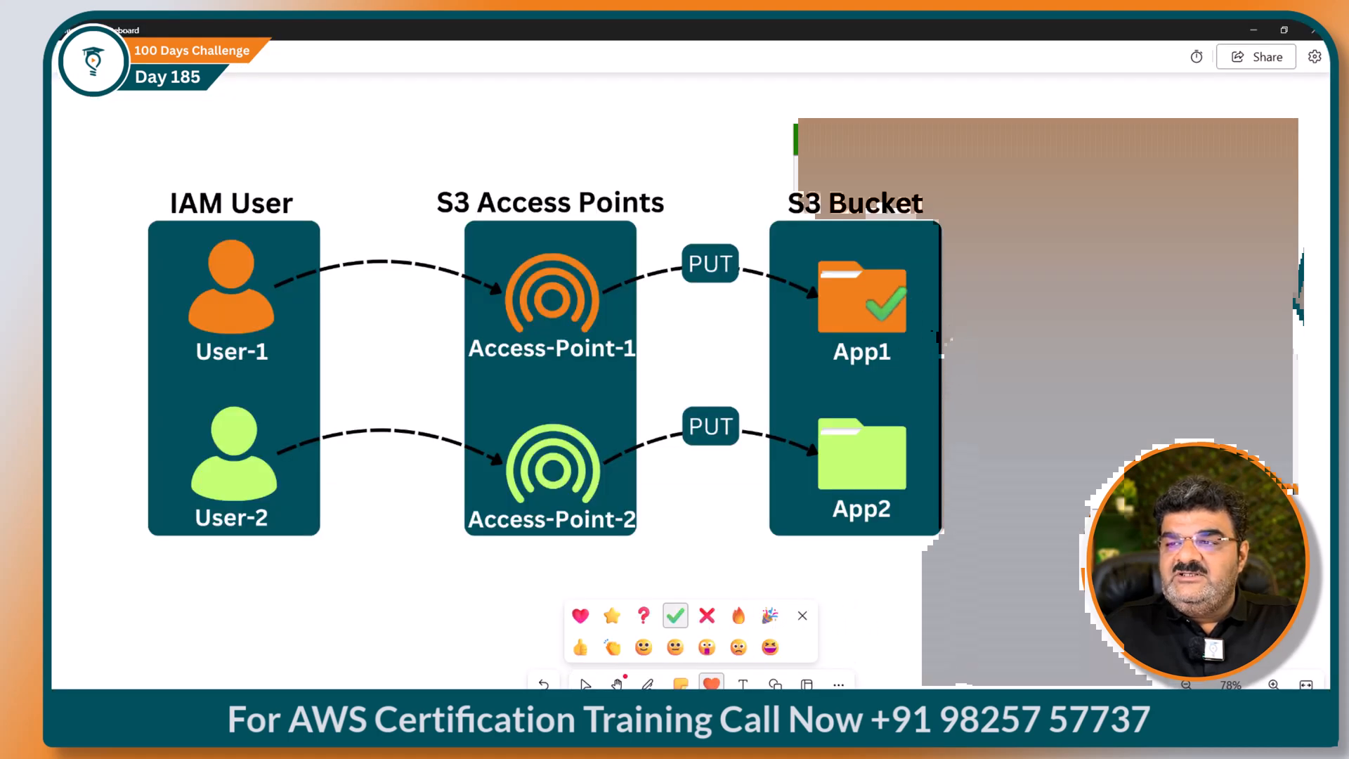
Step: Check off S3 Bucket, App1 and App2 on the diagram, then expand Step - 2 in the mind map
click(945, 200)
click(882, 295)
click(877, 446)
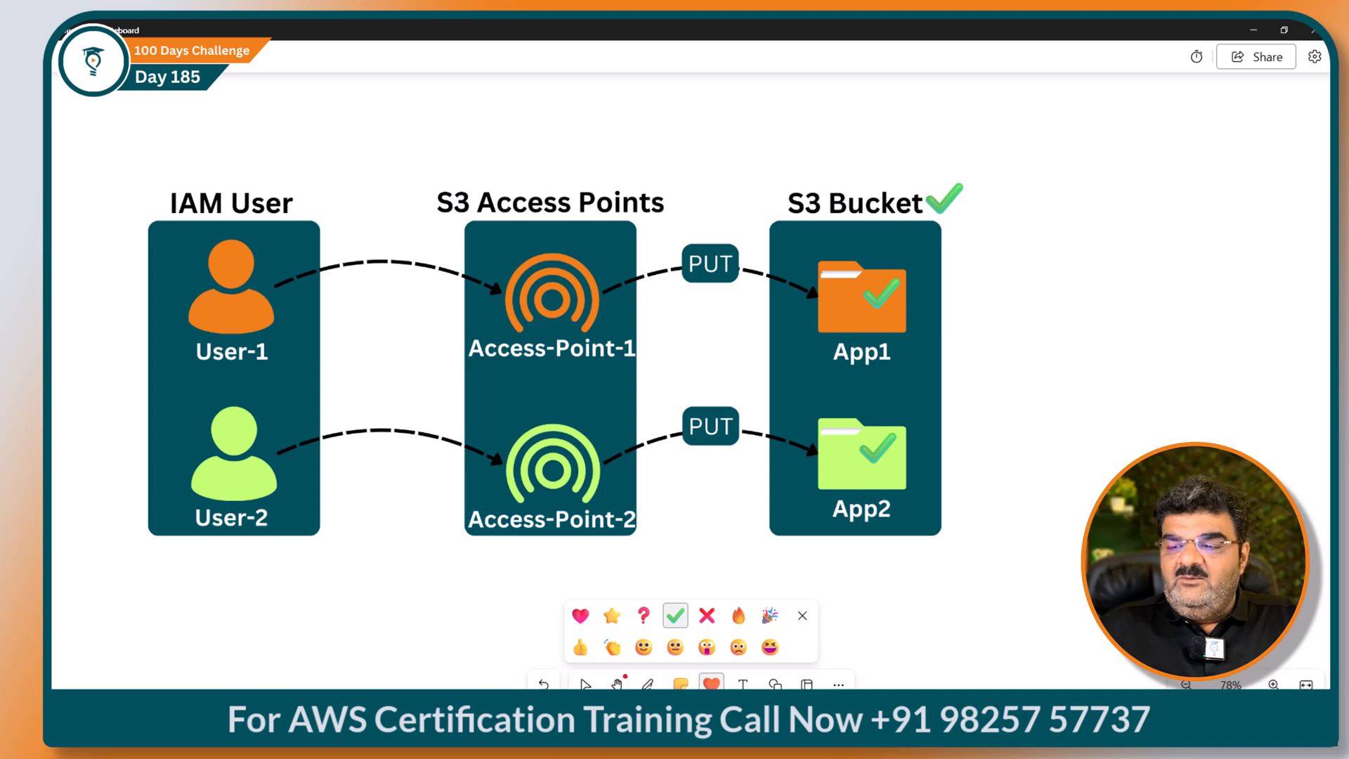
key(alt+Tab)
click(383, 422)
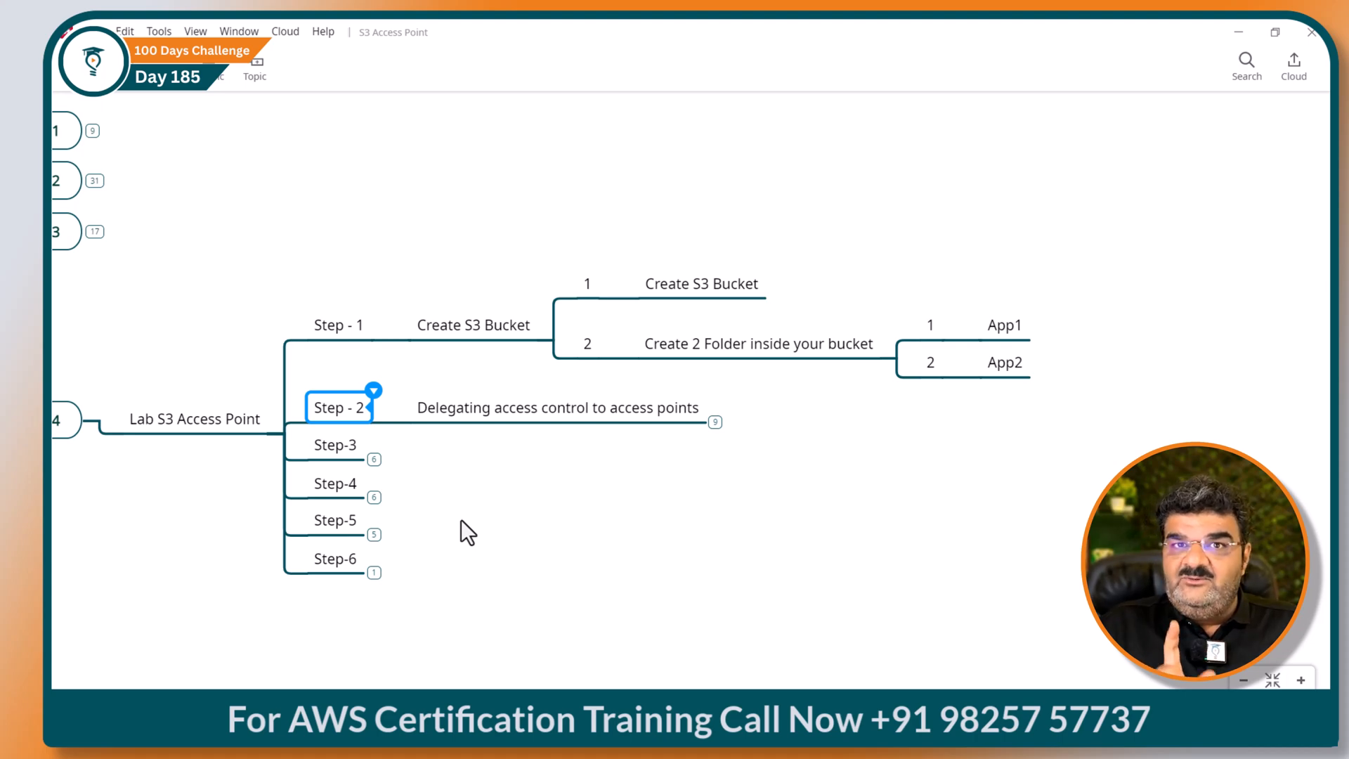
Step: Expand Delegating access control and its explanations for points 1, 2 and 3
drag(489, 533, 381, 534)
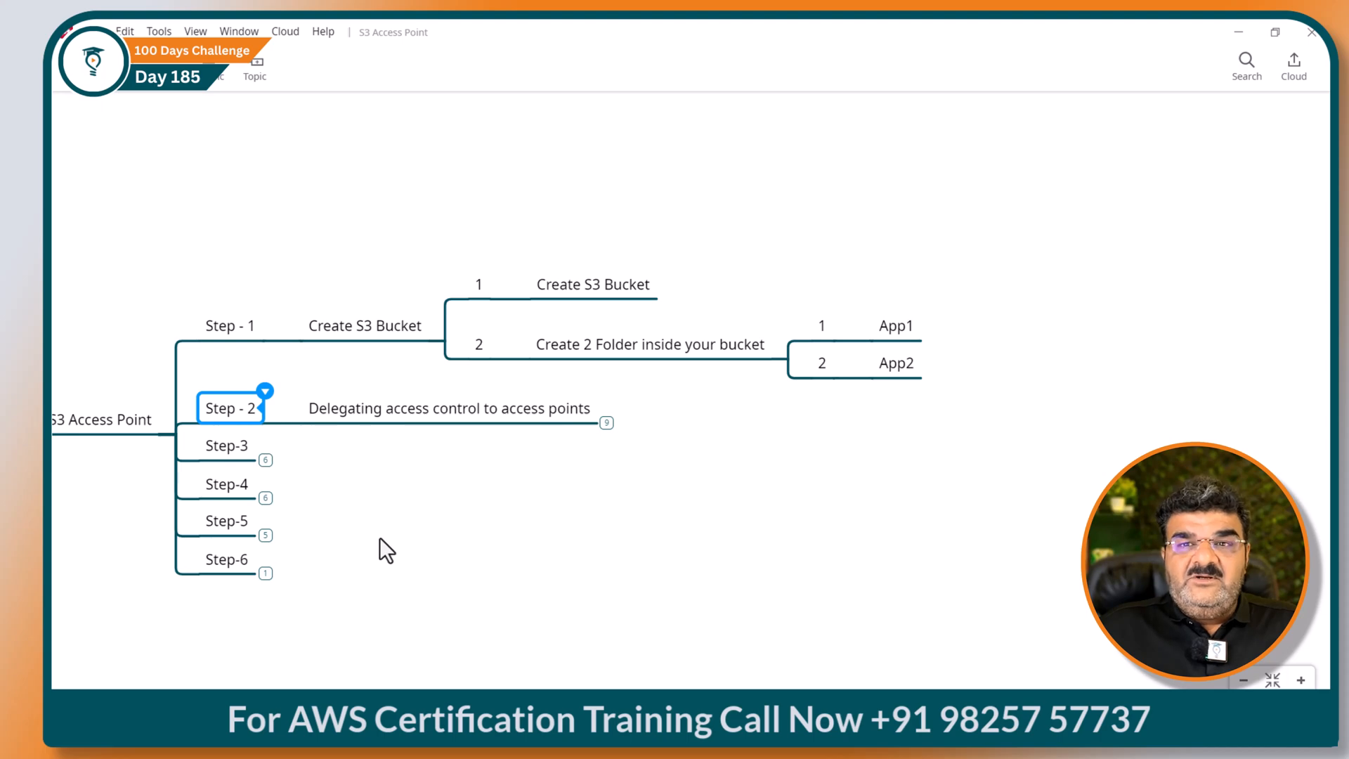
click(606, 422)
click(656, 366)
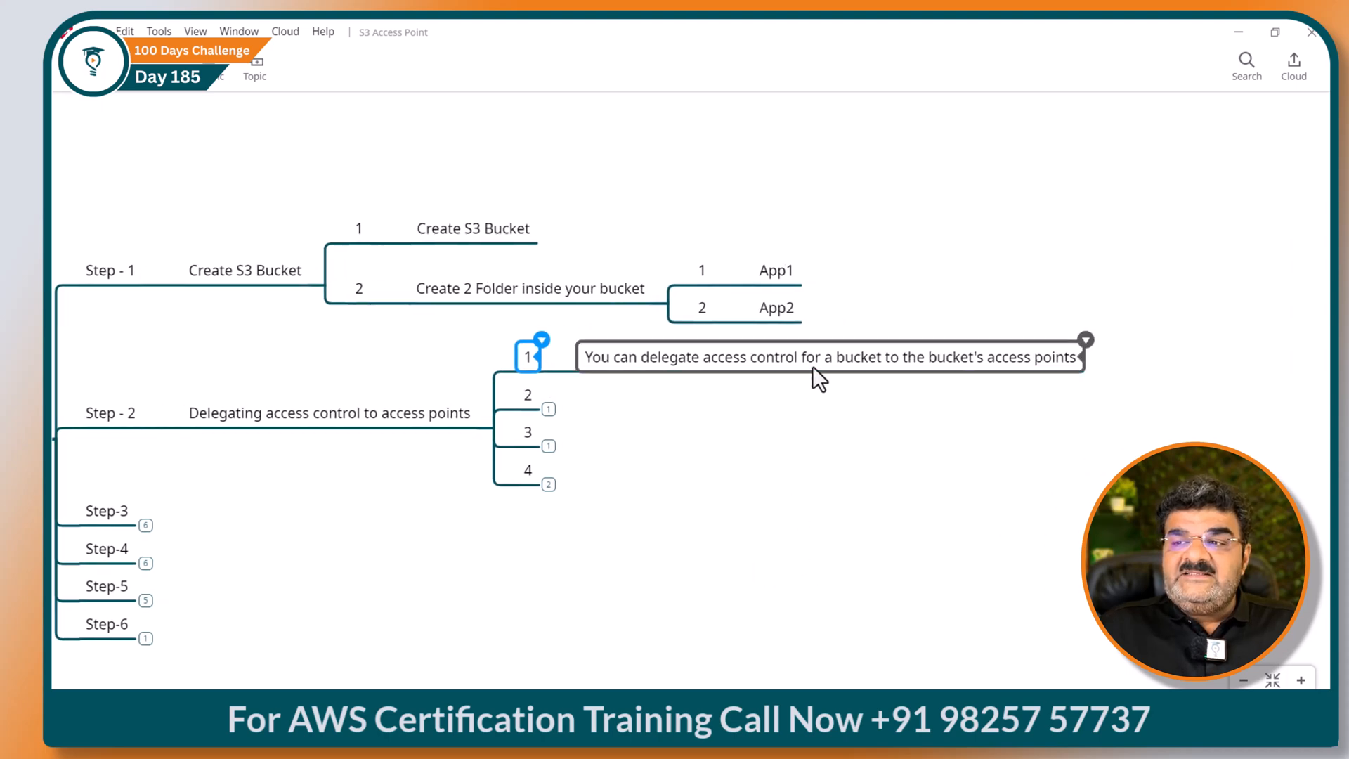
click(549, 409)
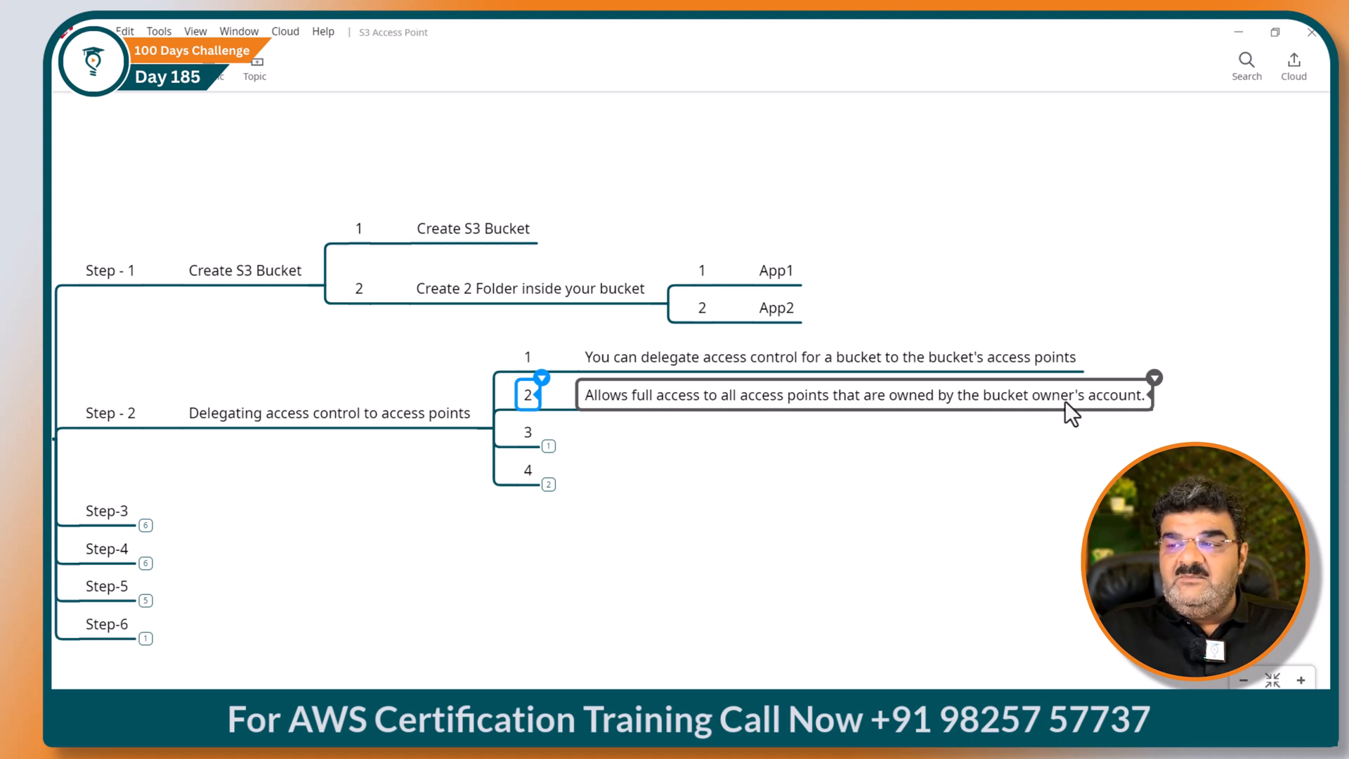
click(549, 446)
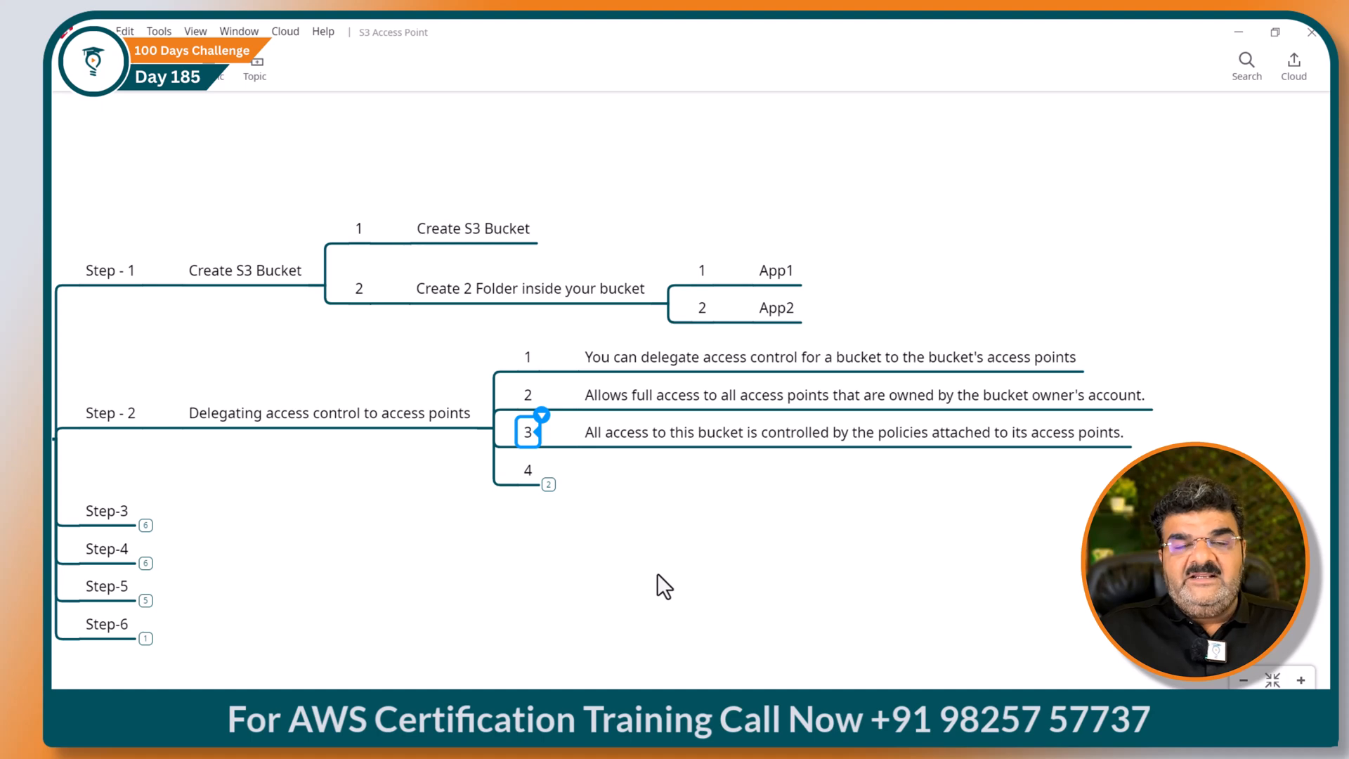
Step: Return to the S3 general purpose buckets list showing app-bucket-03
click(808, 708)
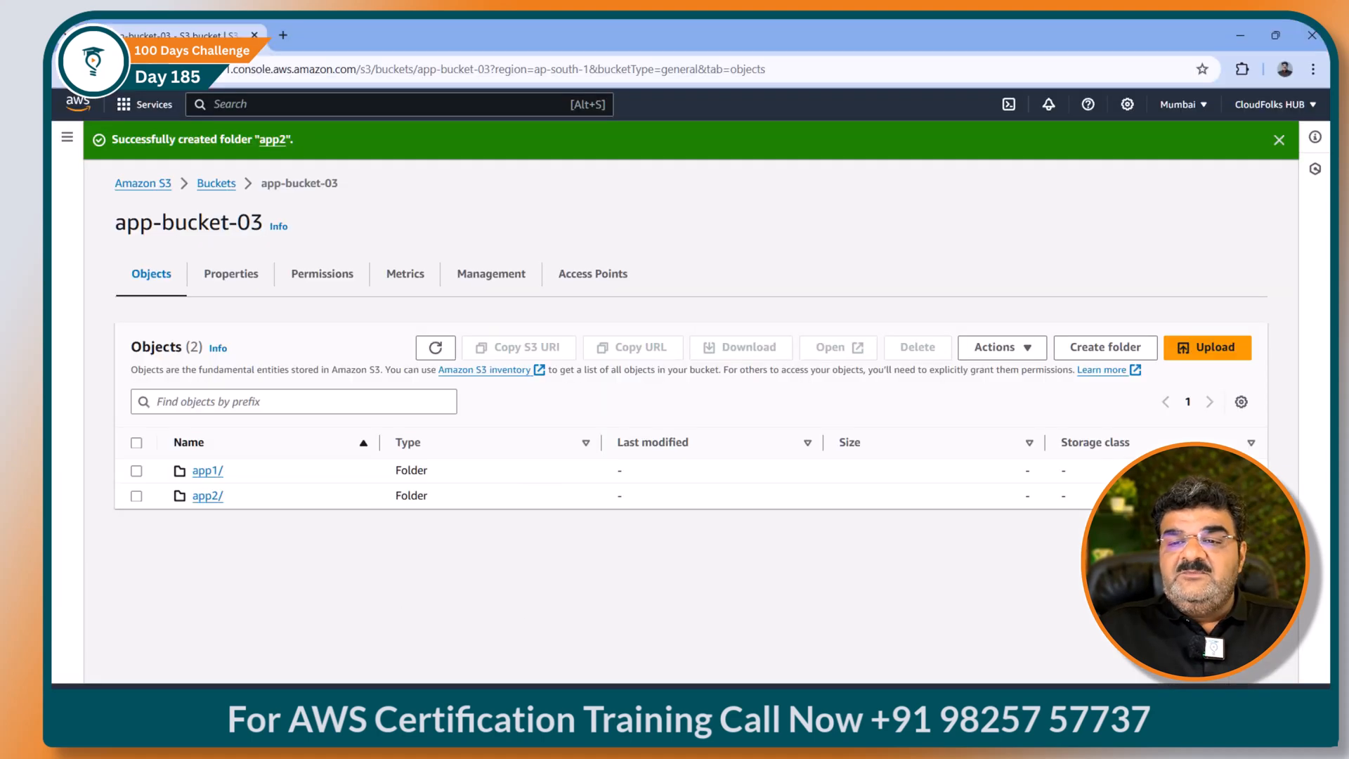
click(216, 184)
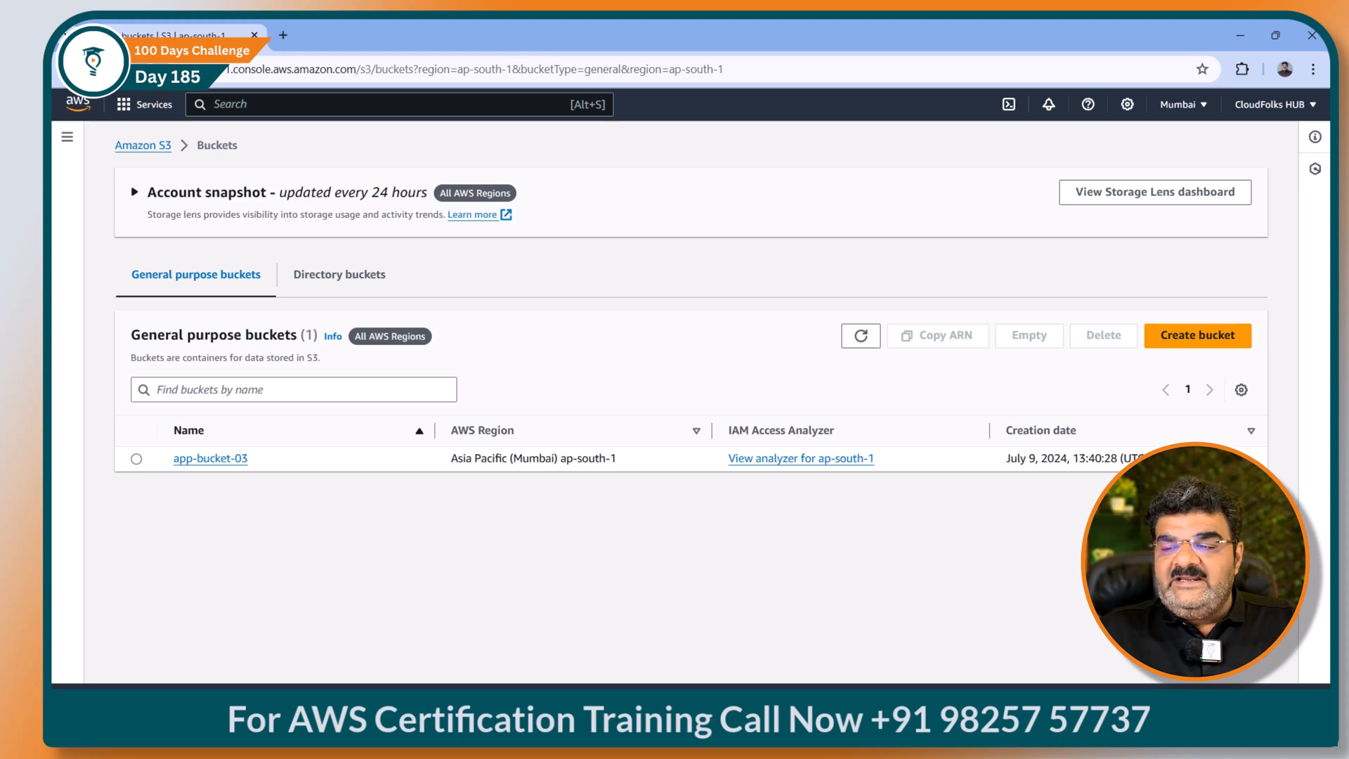
mouse_move(853, 721)
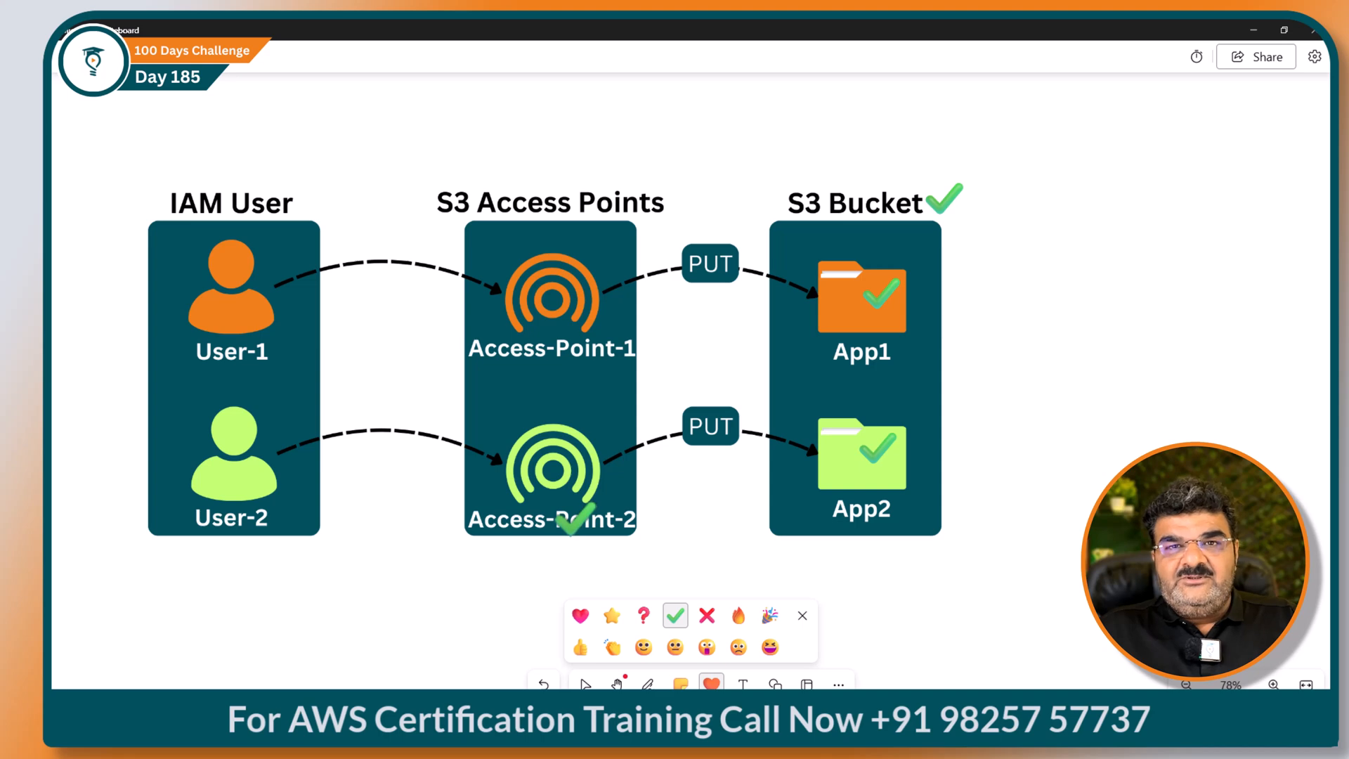
Step: Minimize the Whiteboard window to reveal the S3 buckets list
click(1252, 30)
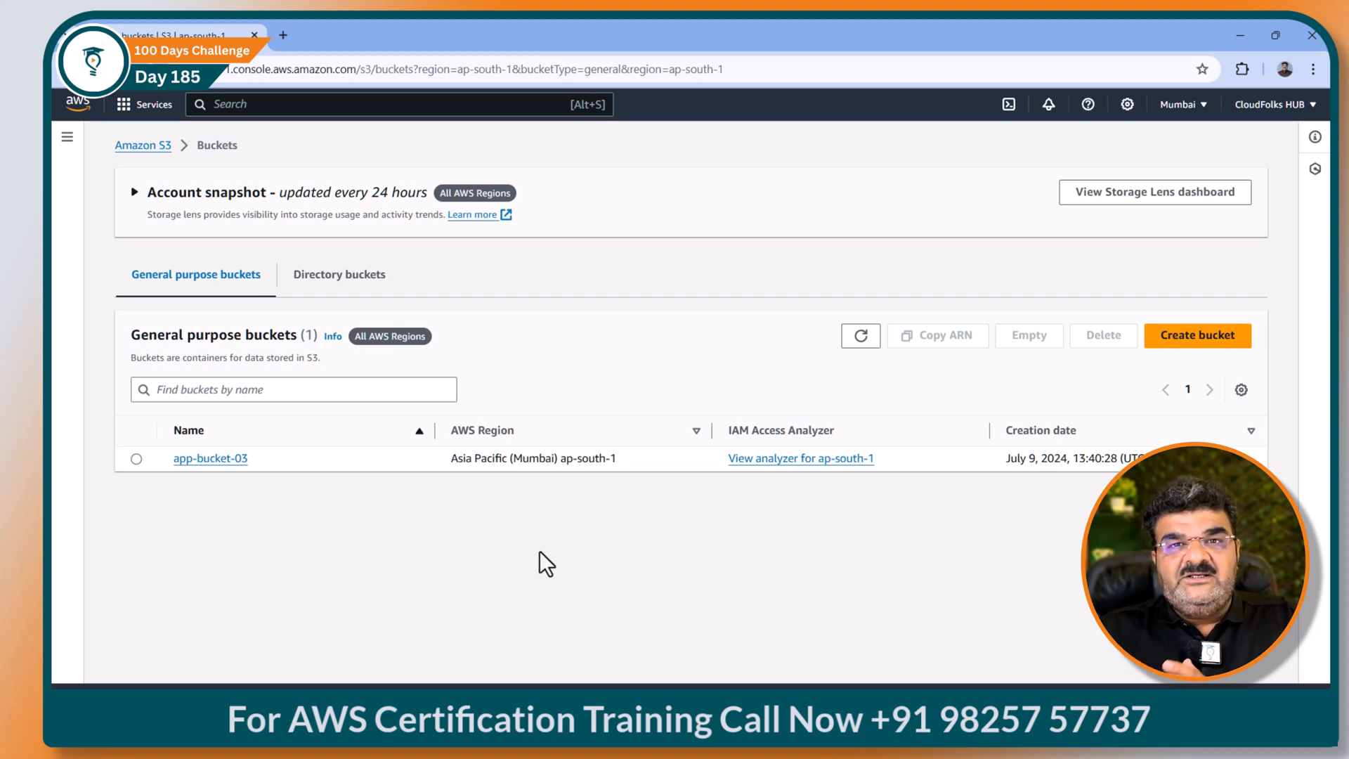
Step: Open the Edit bucket policy page from app-bucket-03's Permissions tab
click(1282, 109)
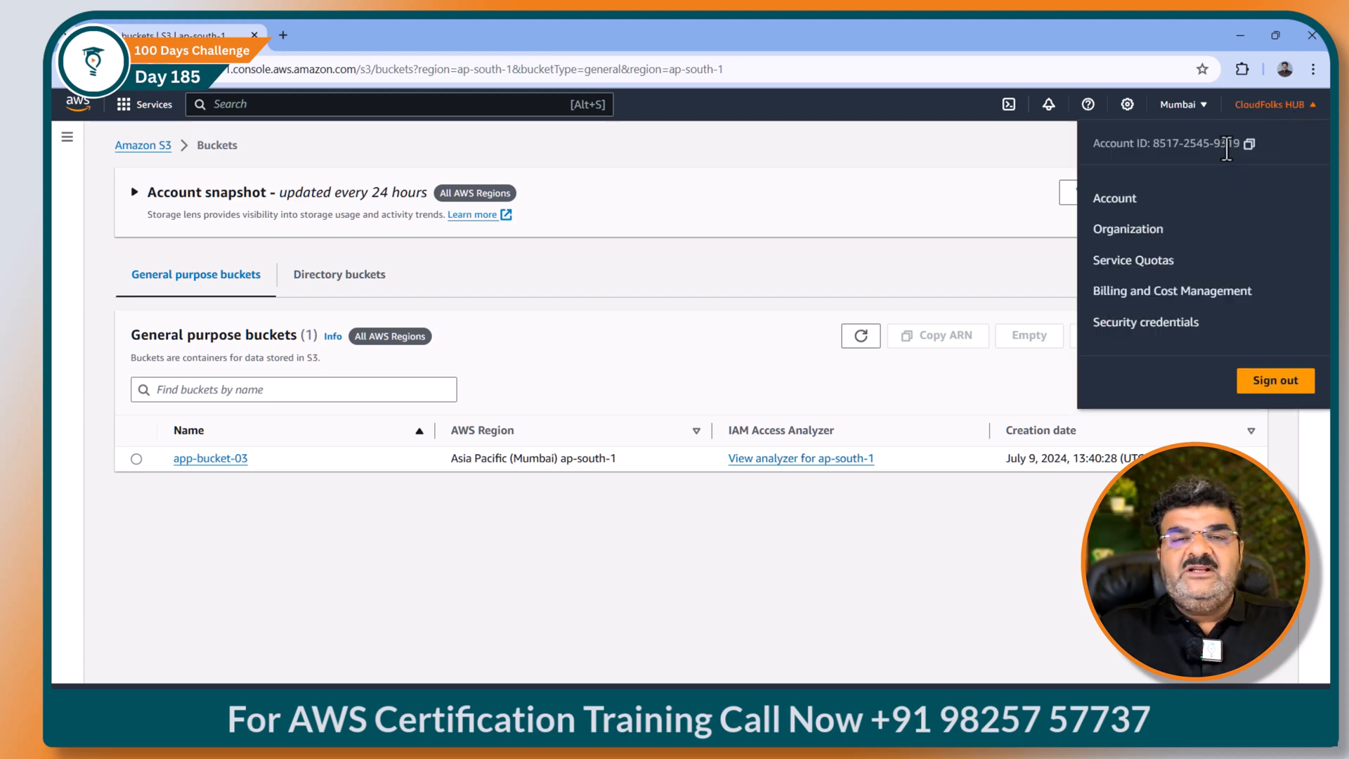
click(374, 548)
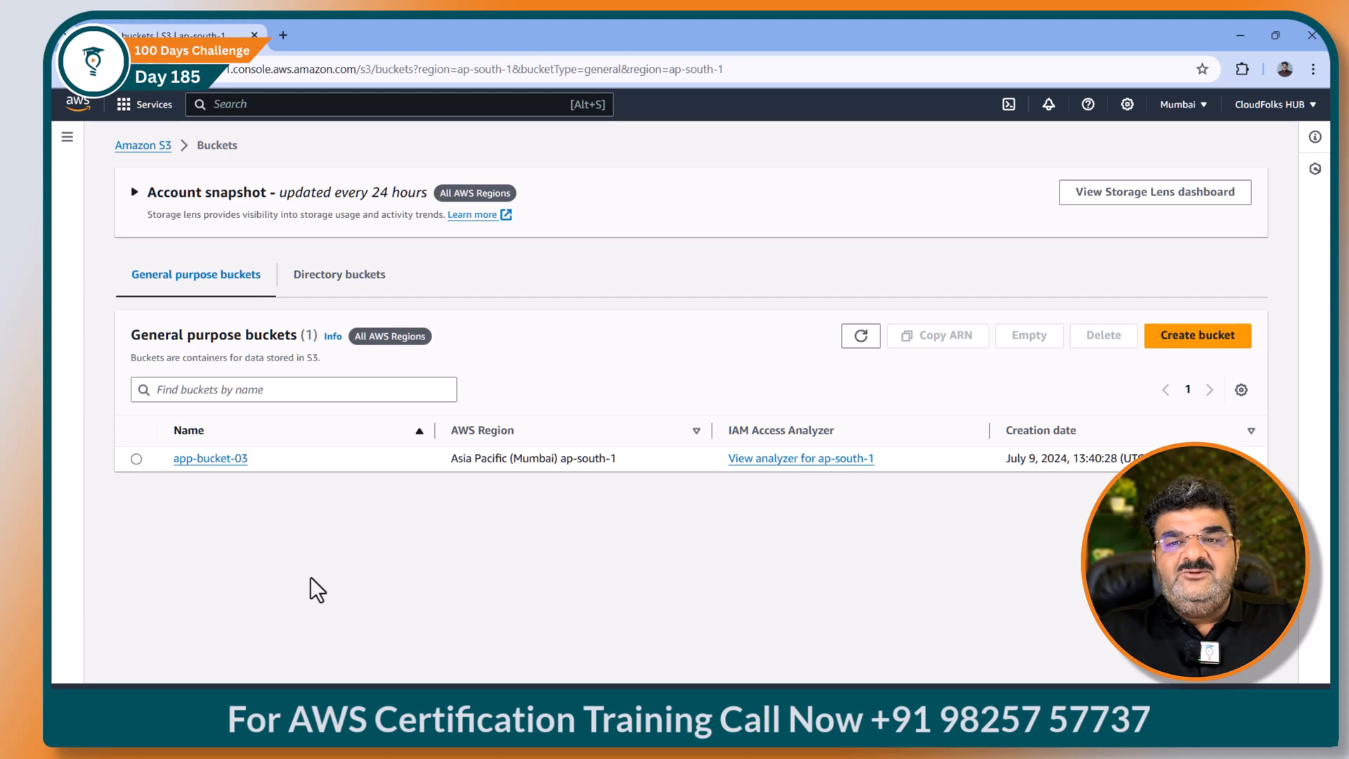
click(220, 460)
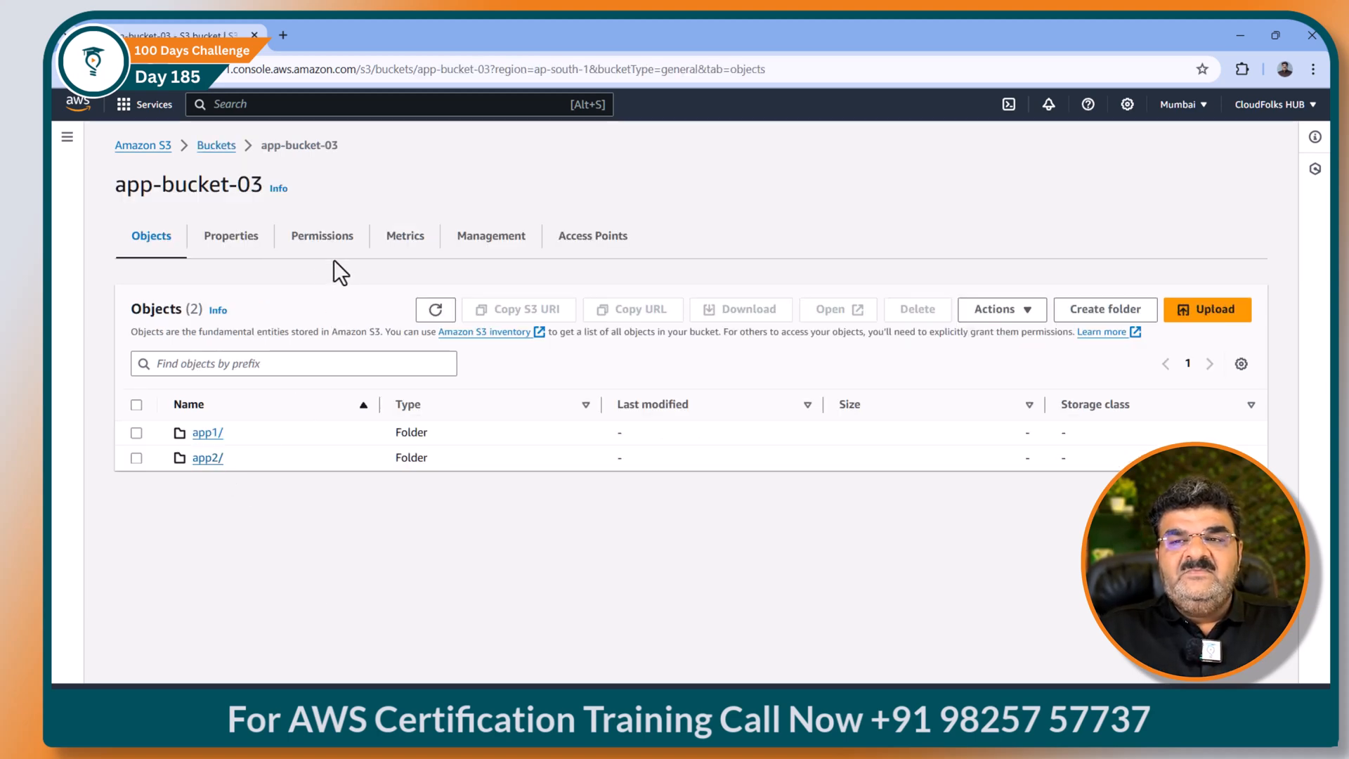
click(323, 239)
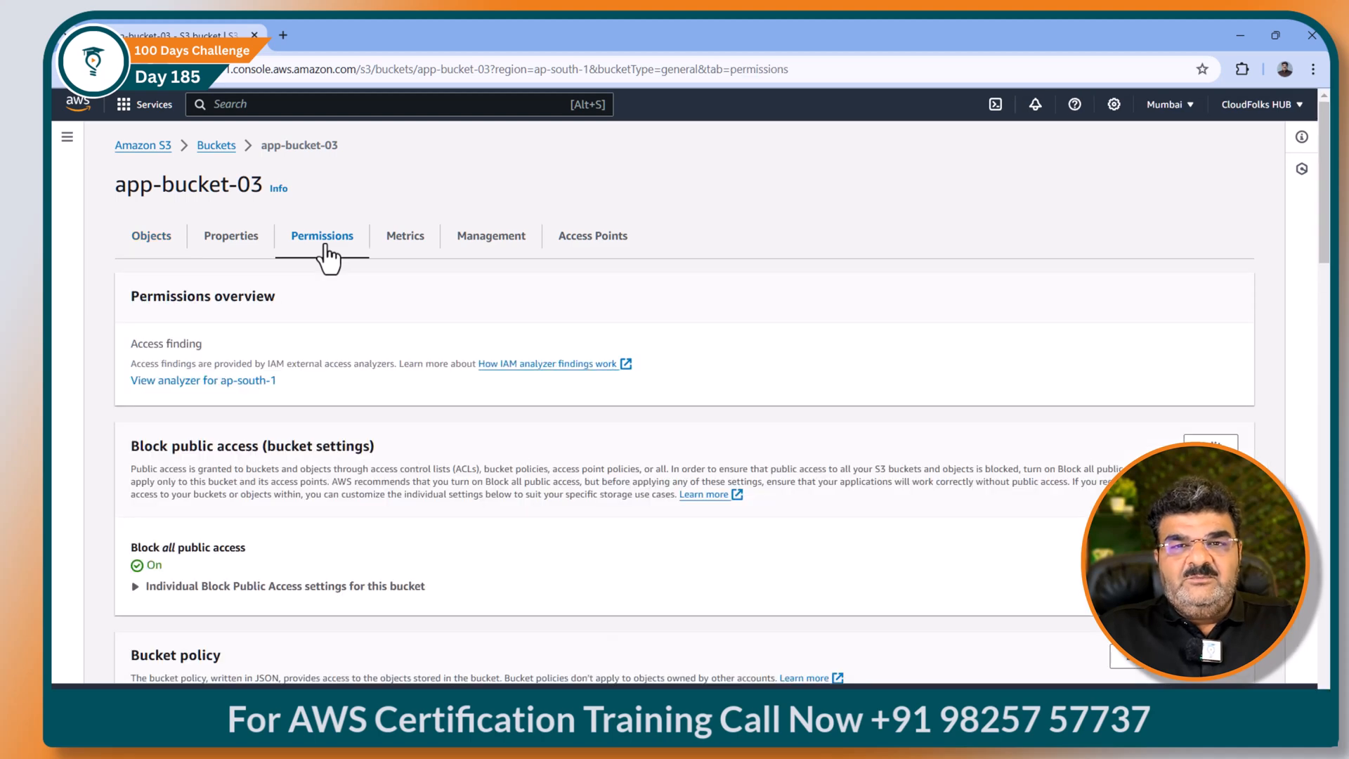
scroll(325, 256, down, 5)
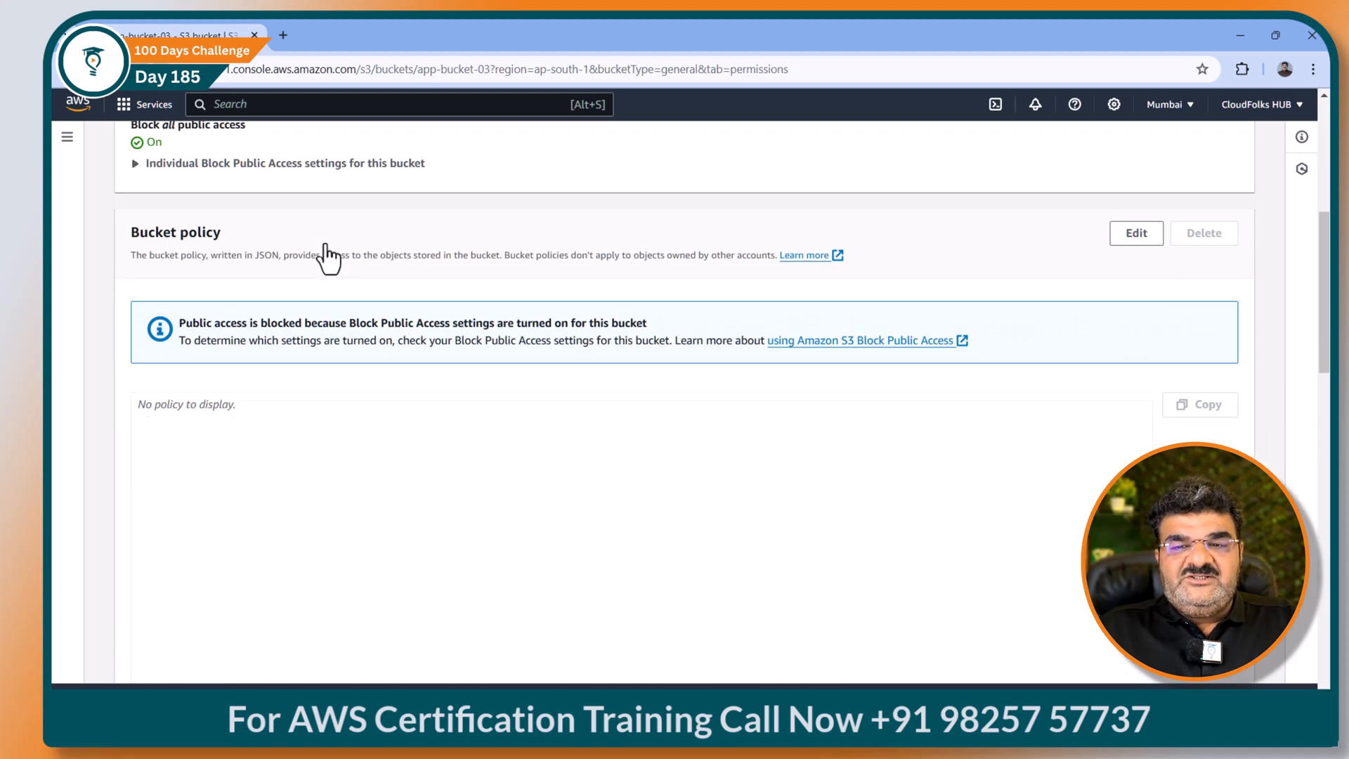
click(1133, 247)
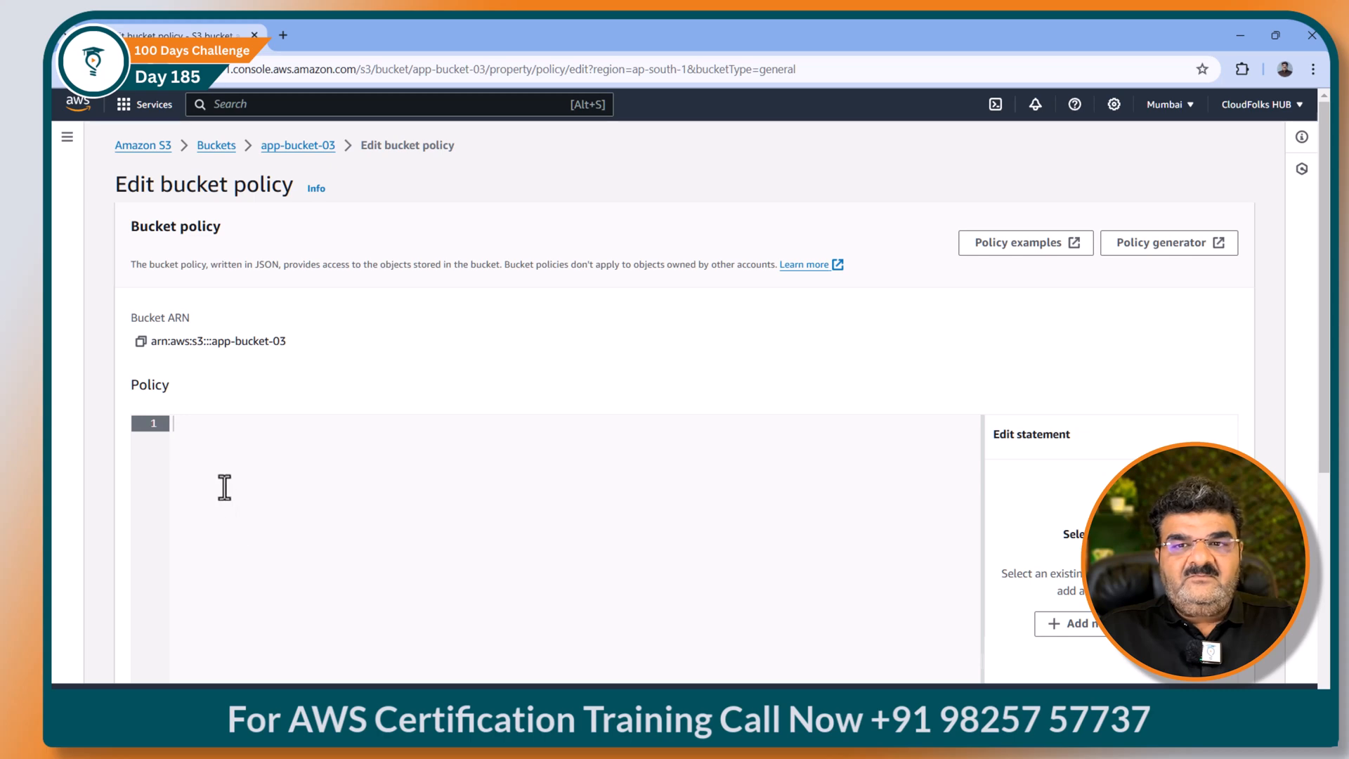
scroll(214, 440, down, 3)
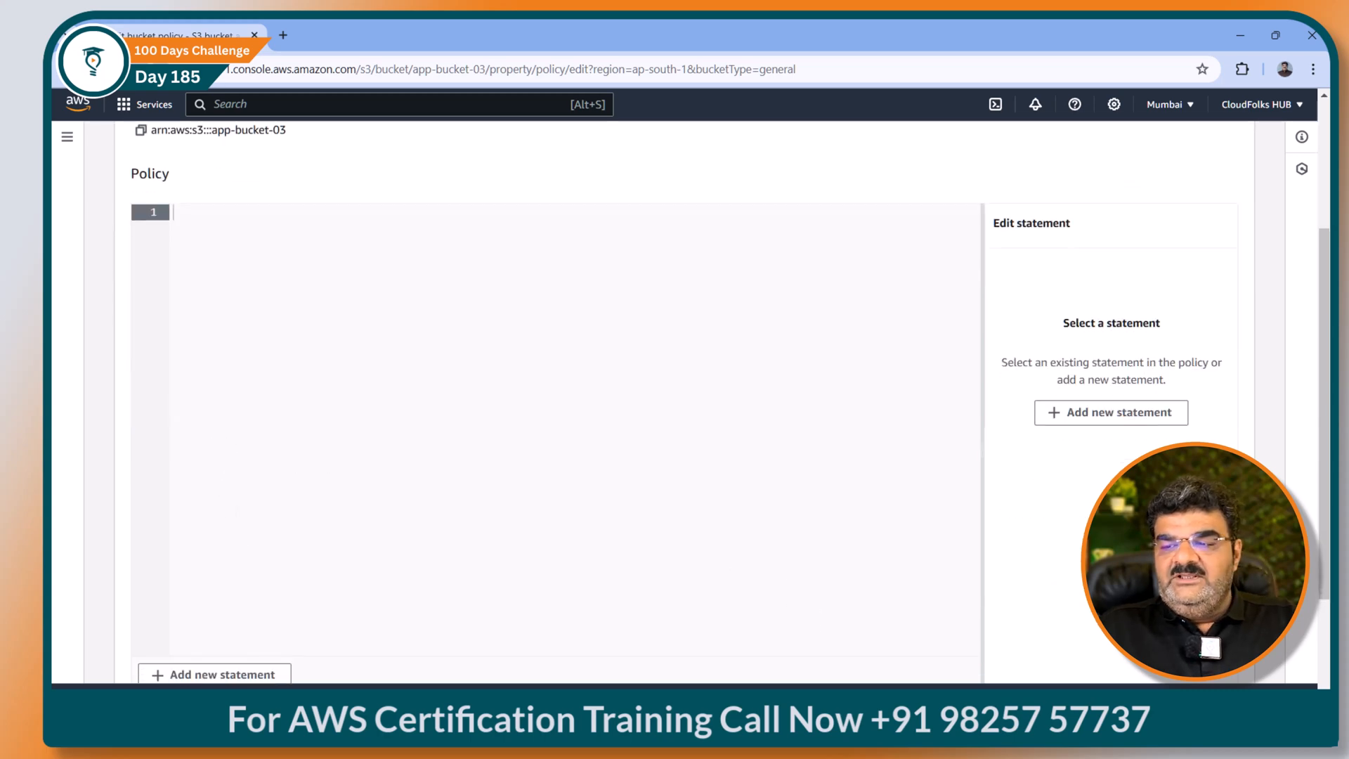
key(alt+Tab)
Step: Expand Bucket Policy, copy its JSON template, and return to the S3 policy editor
click(549, 484)
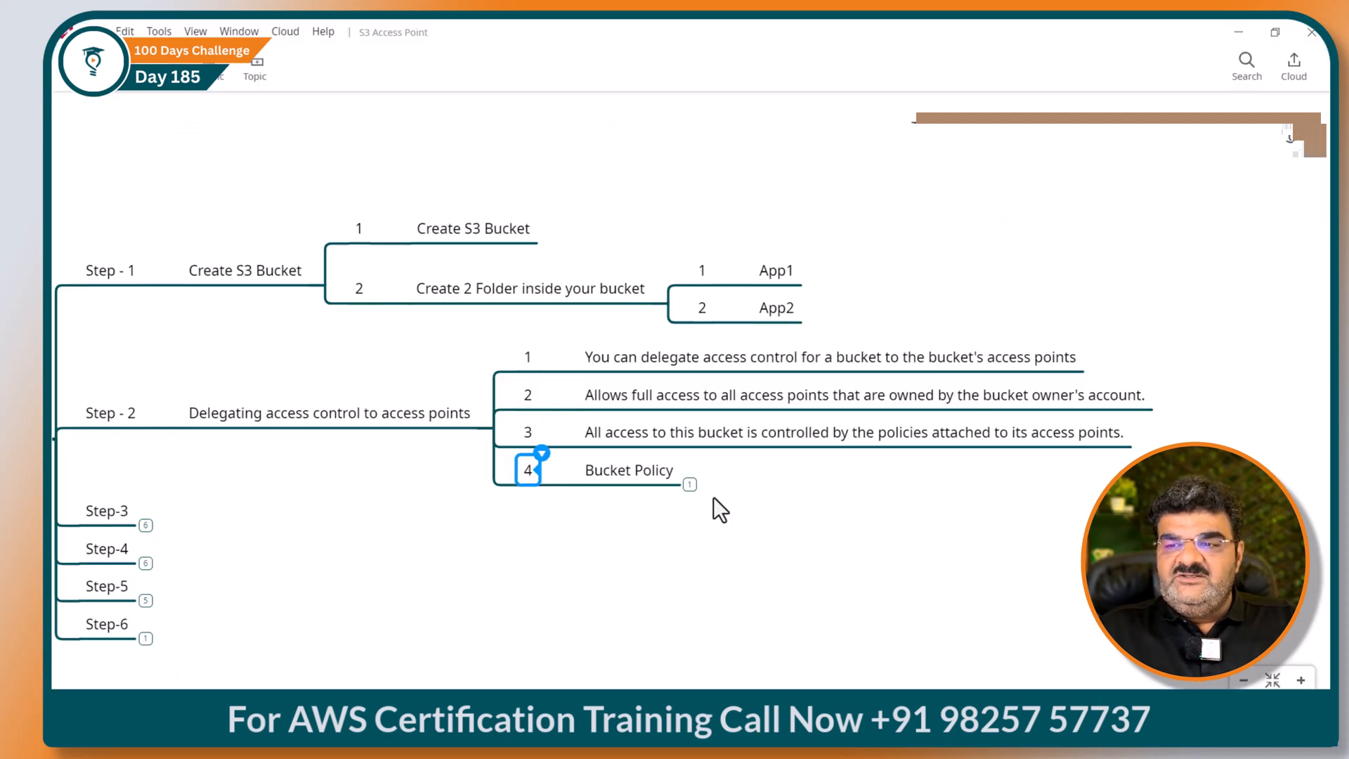
click(689, 484)
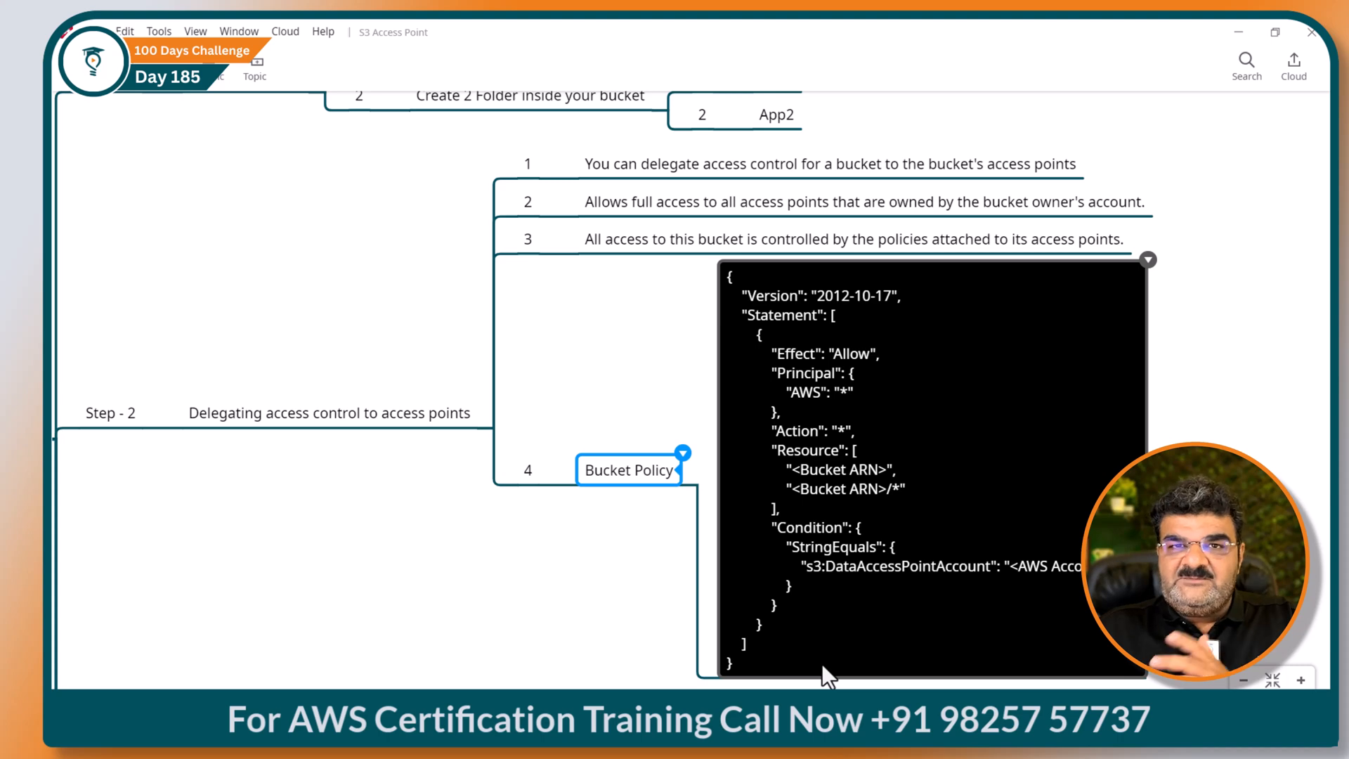
double_click(781, 667)
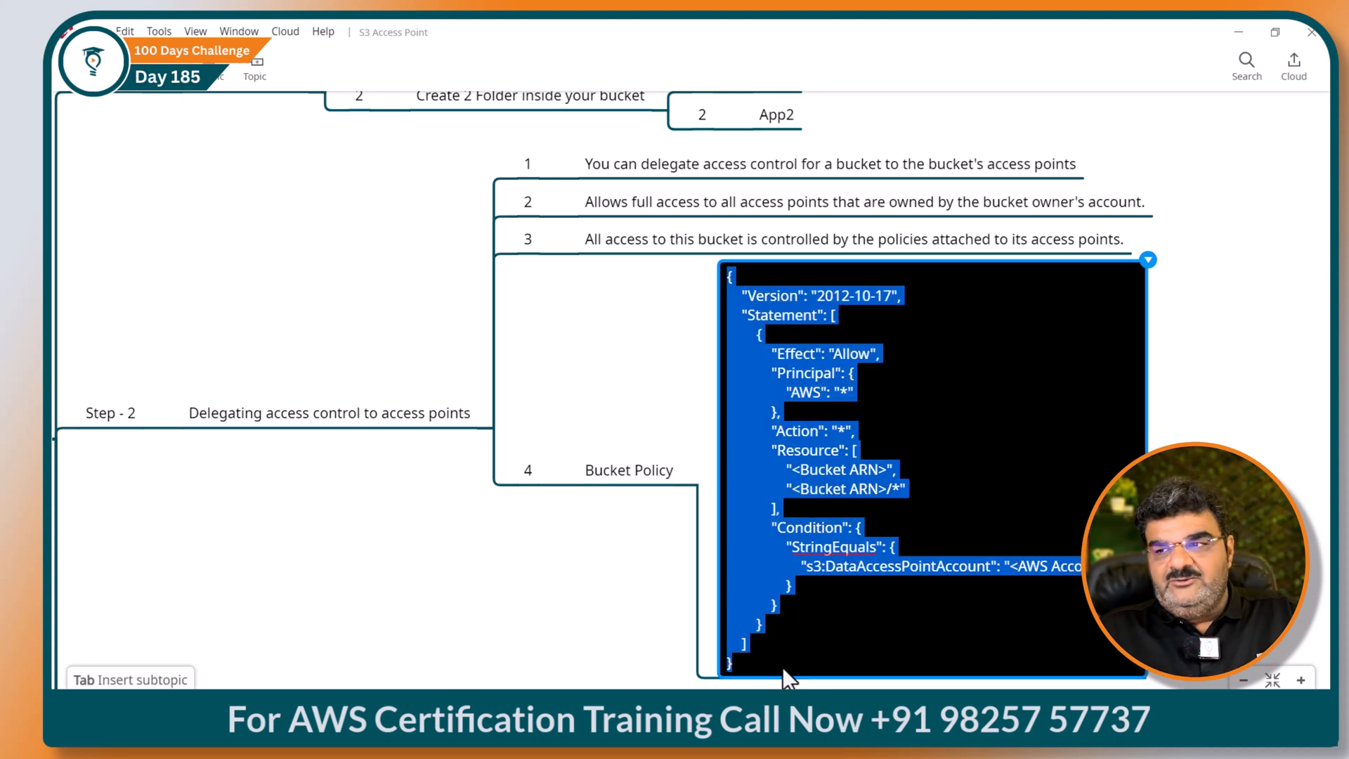
key(ctrl+c)
mouse_move(883, 721)
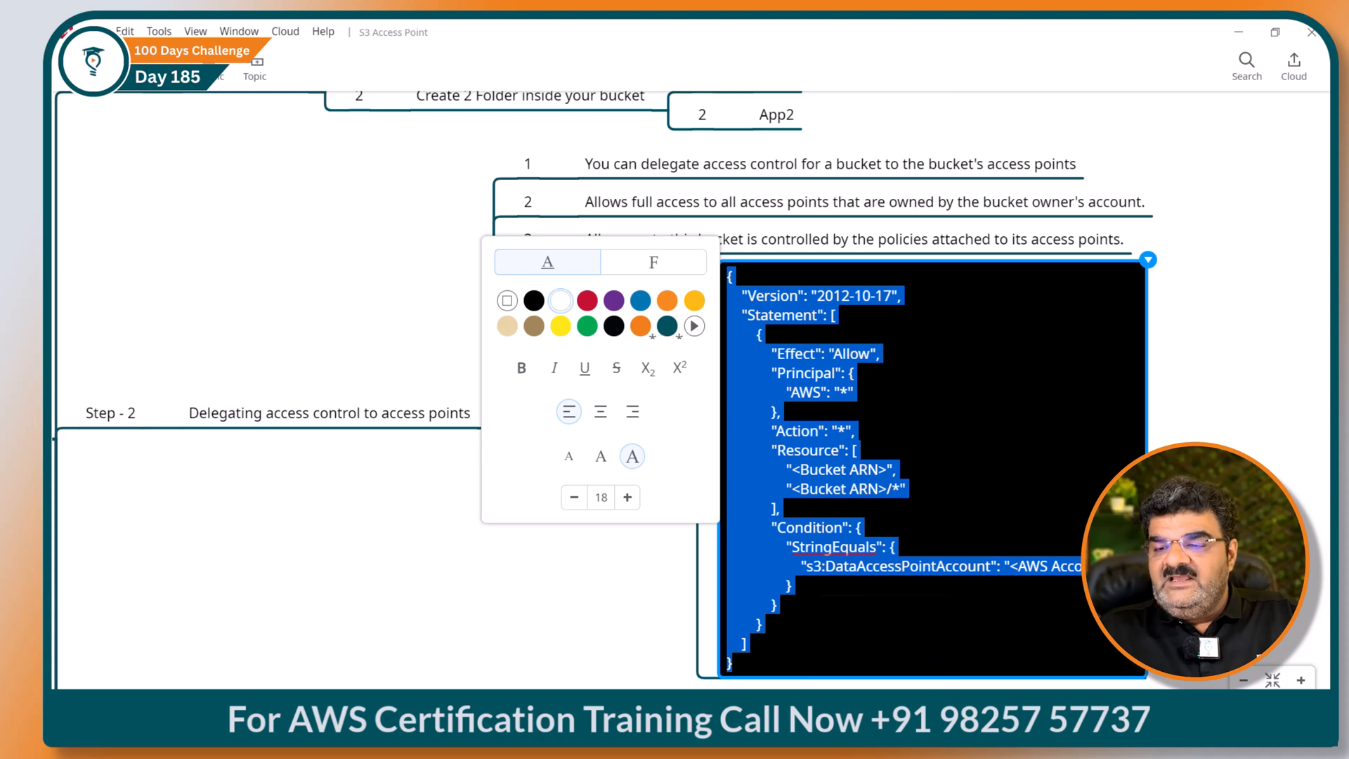
click(882, 639)
click(242, 210)
Step: Paste the policy JSON and replace both <Bucket ARN> placeholders with app-bucket-03's ARN
key(ctrl+v)
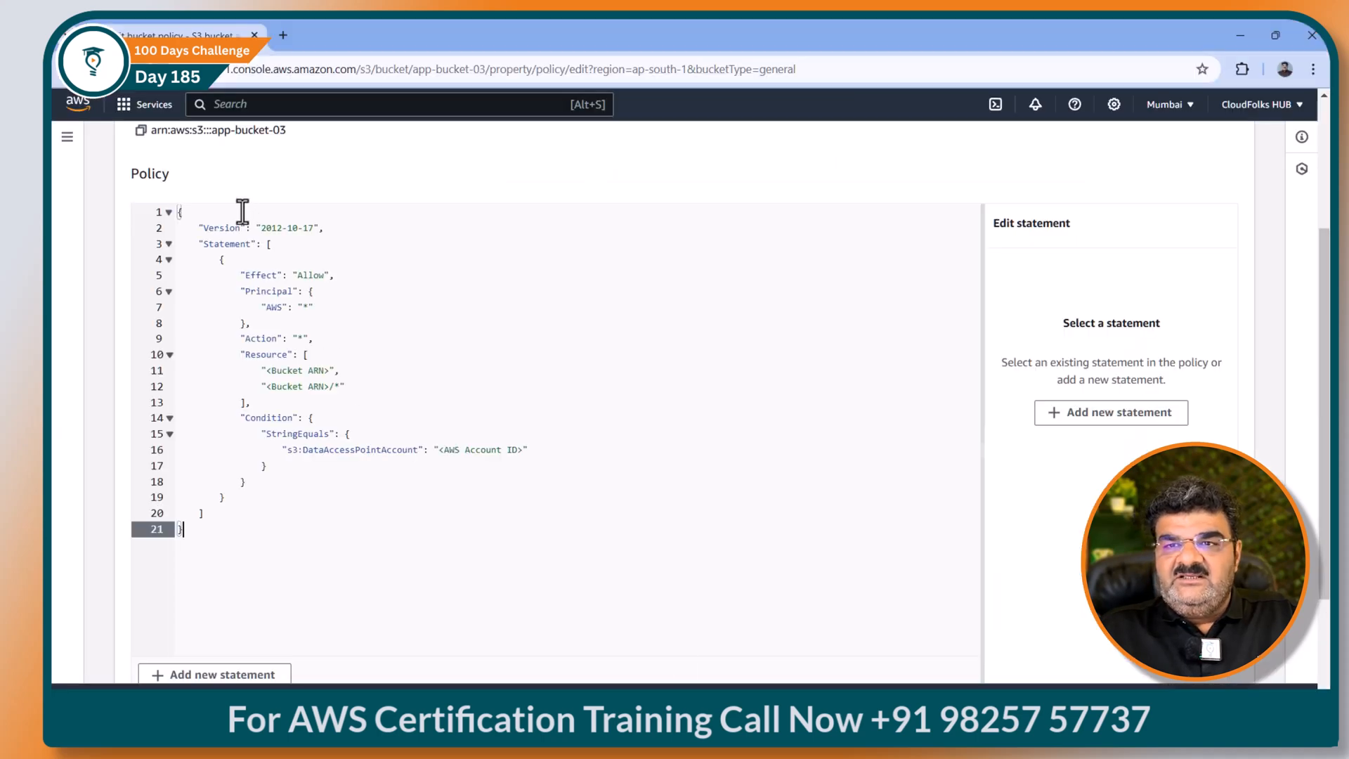
drag(267, 370, 332, 371)
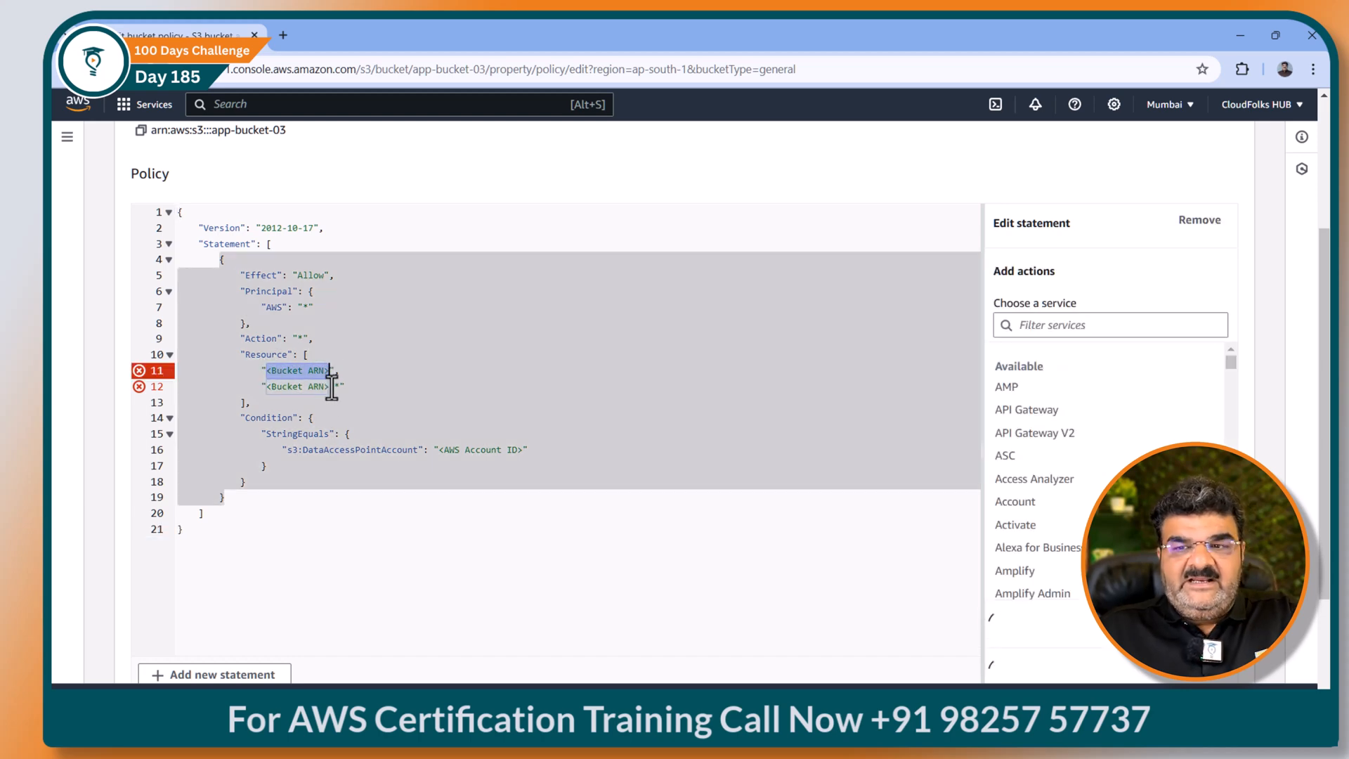
key(BackSpace)
click(141, 131)
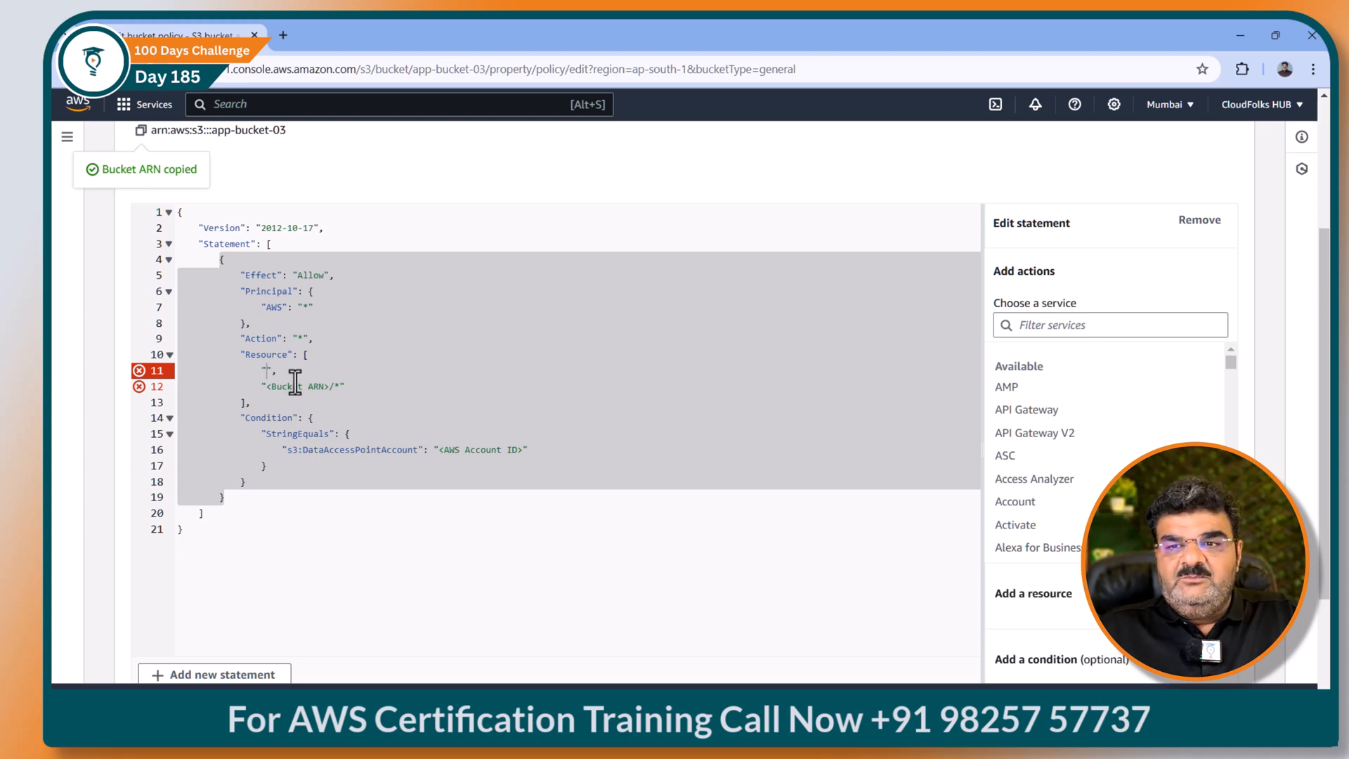
right_click(265, 372)
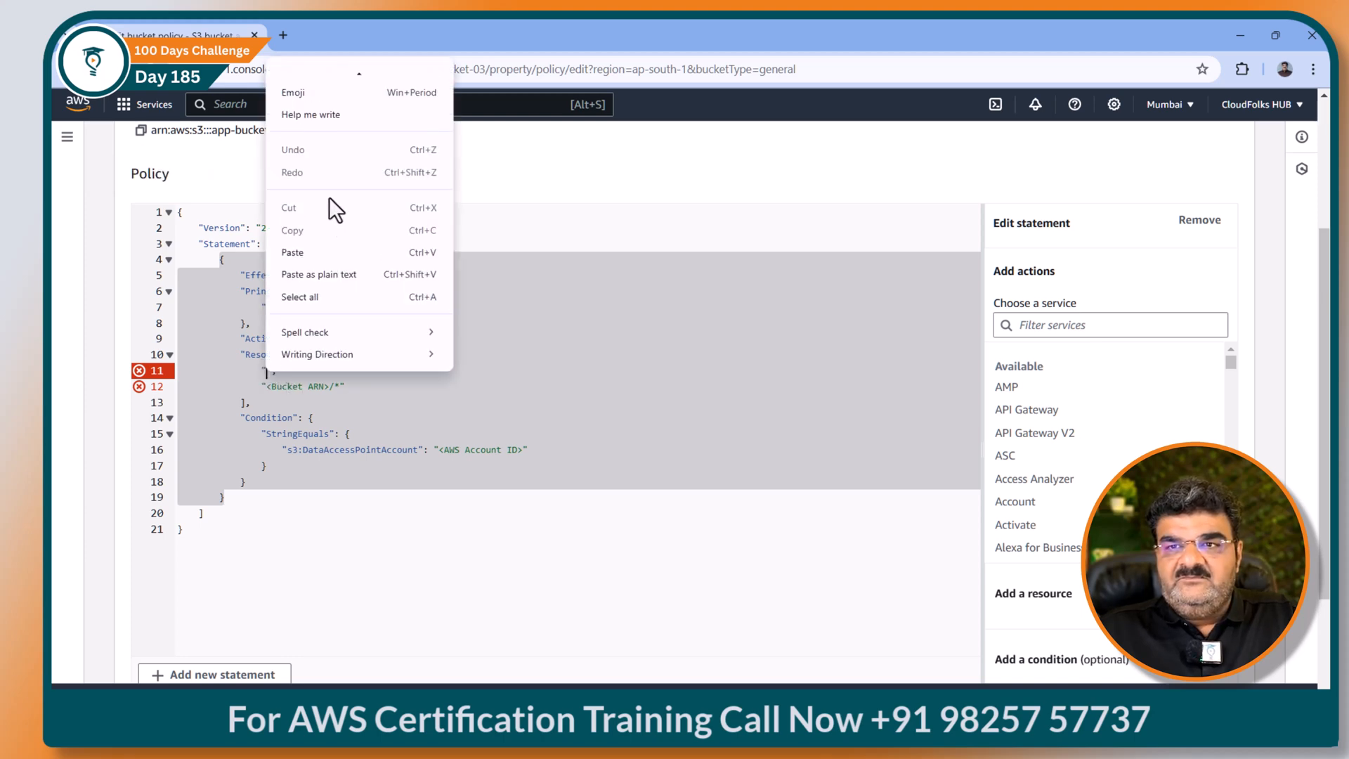
click(306, 253)
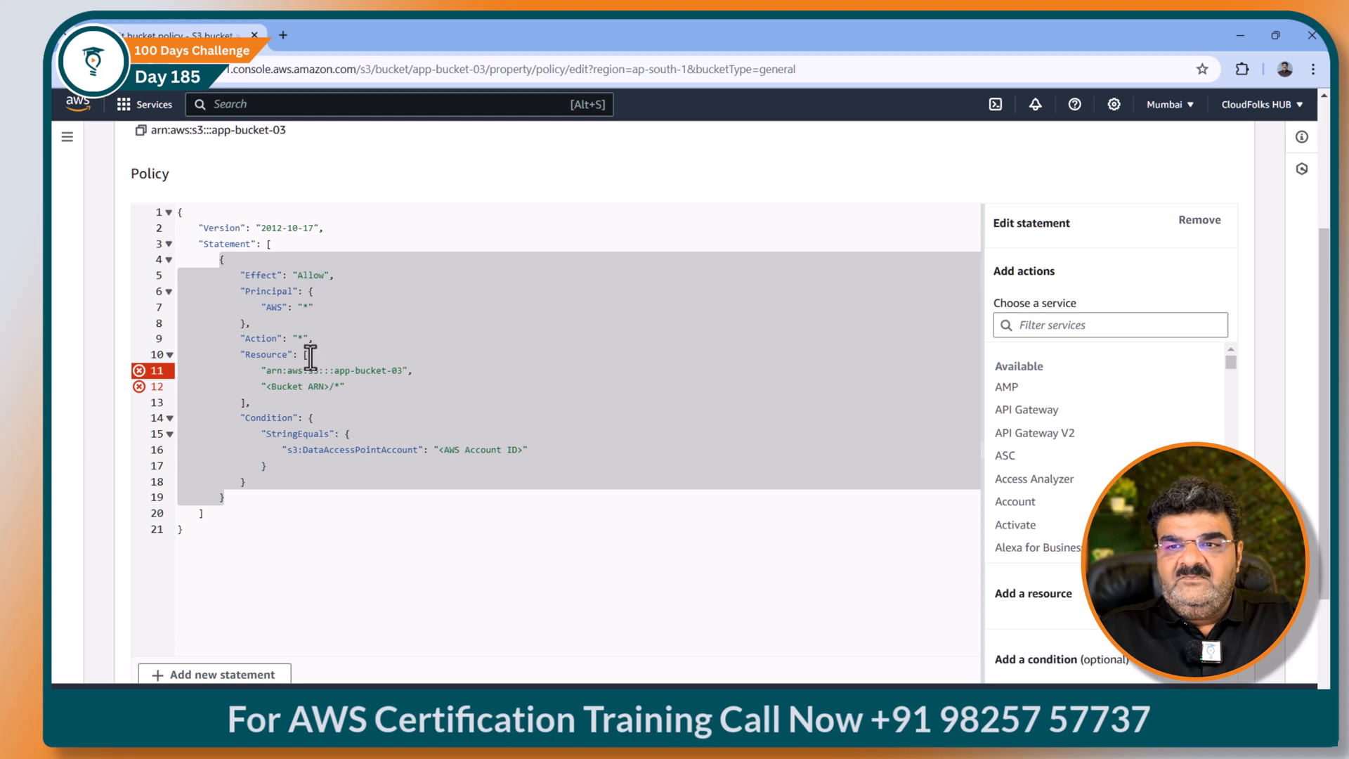
drag(266, 387, 330, 391)
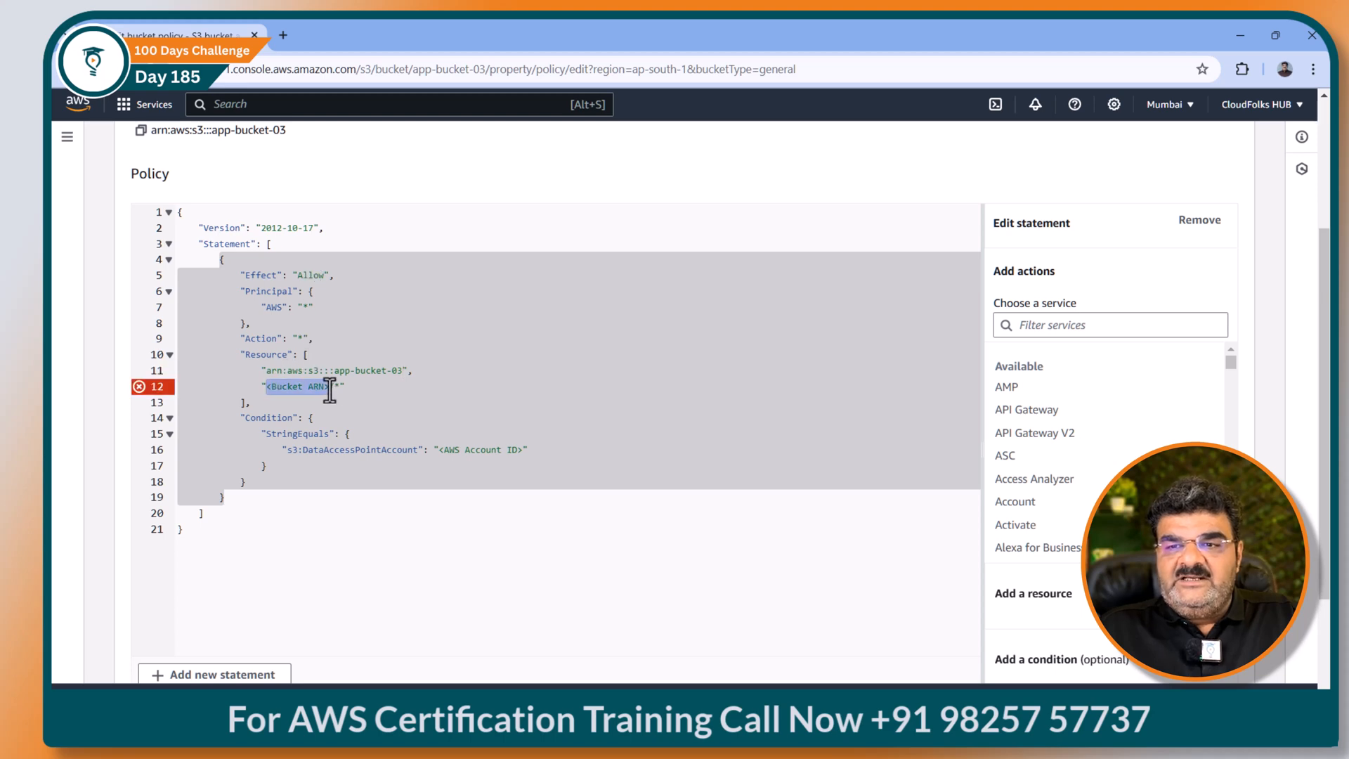
key(BackSpace)
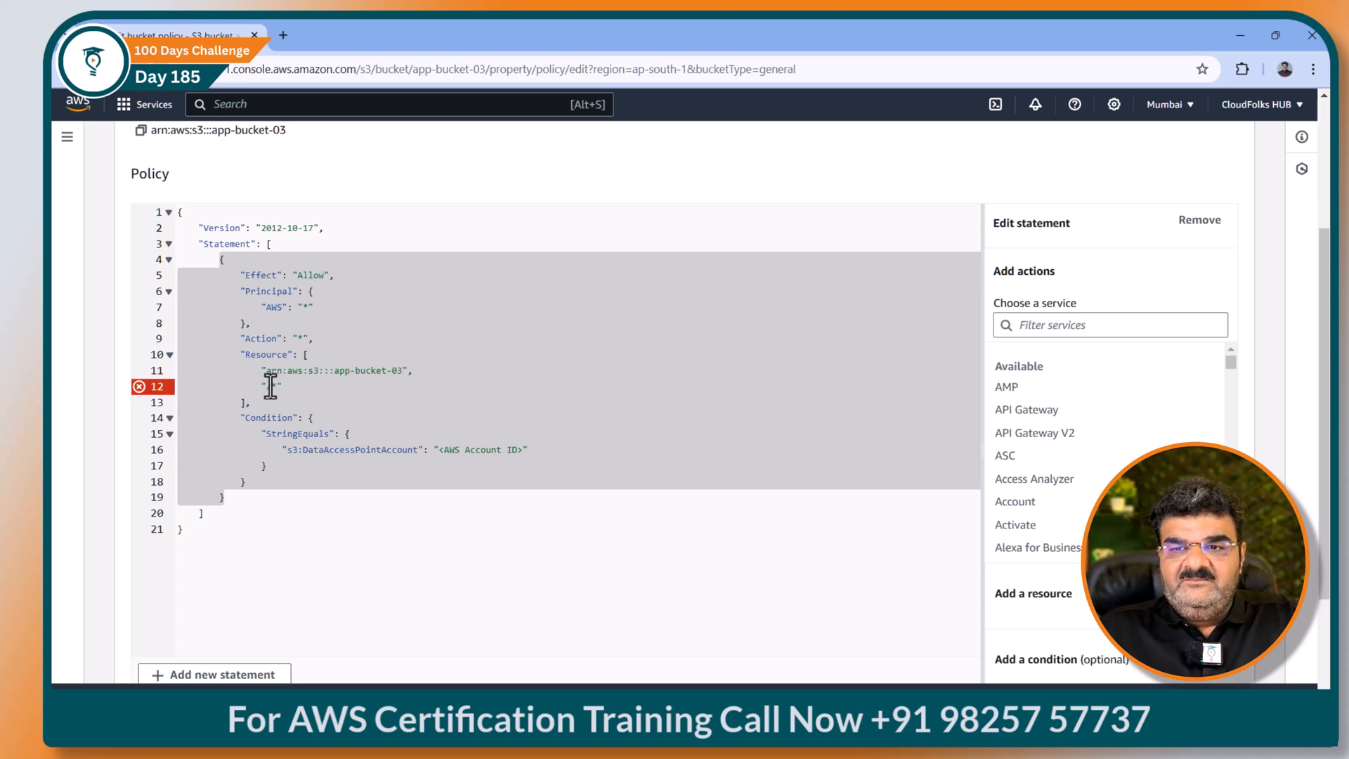
right_click(272, 382)
click(321, 235)
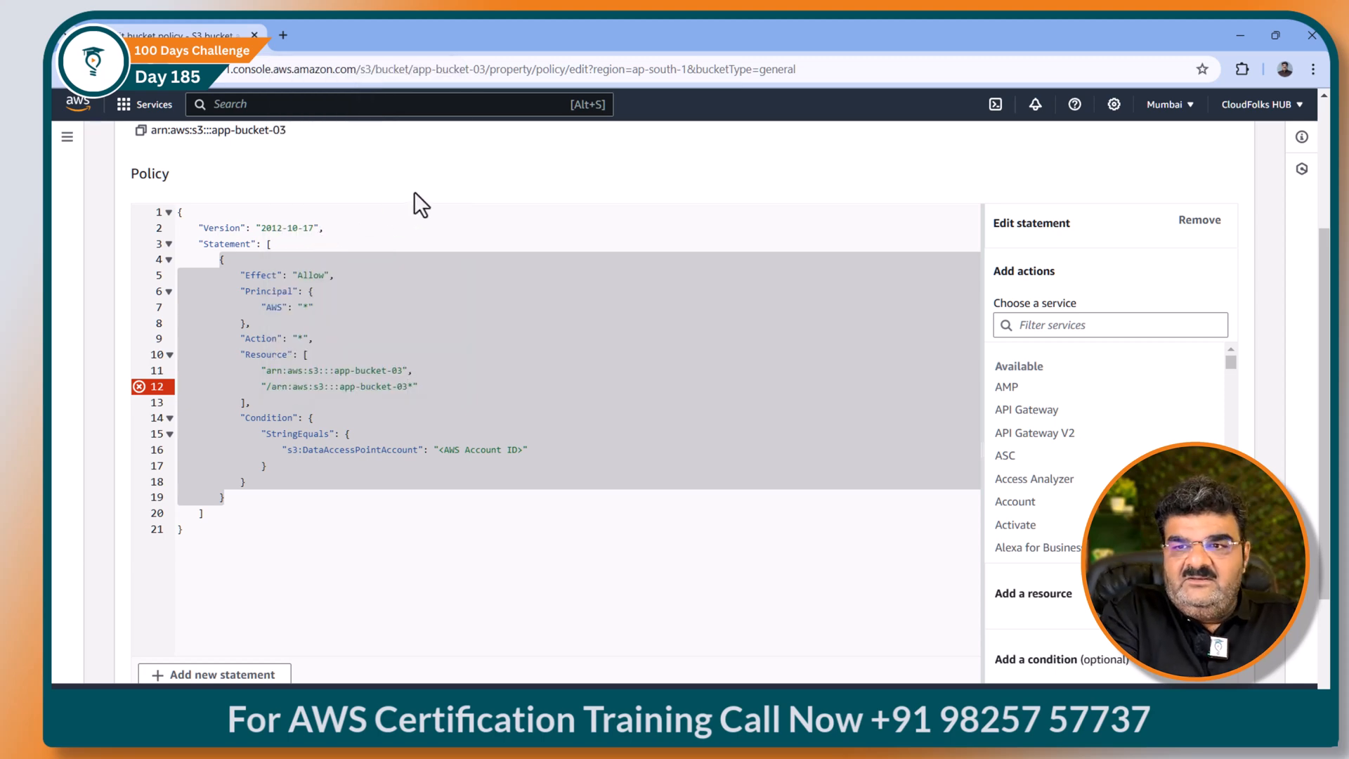
text(/)
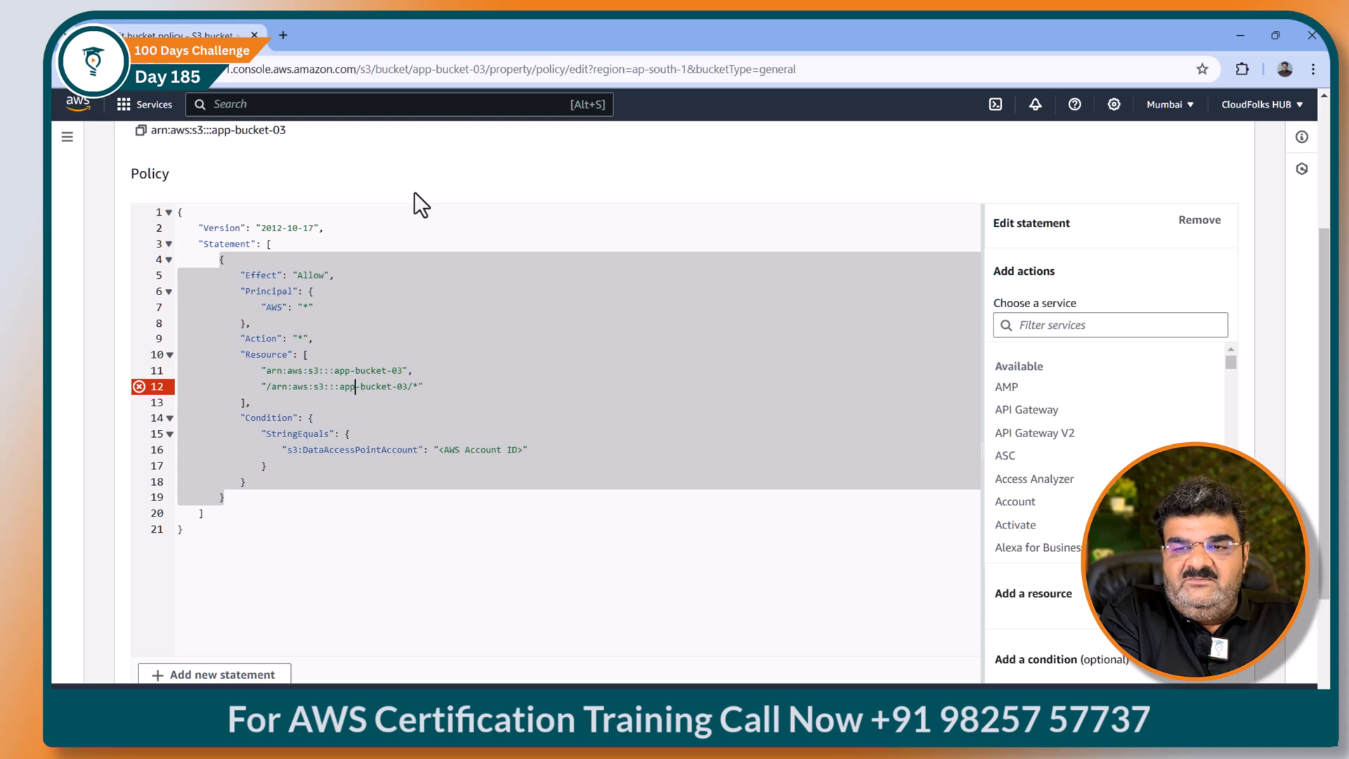
key(BackSpace)
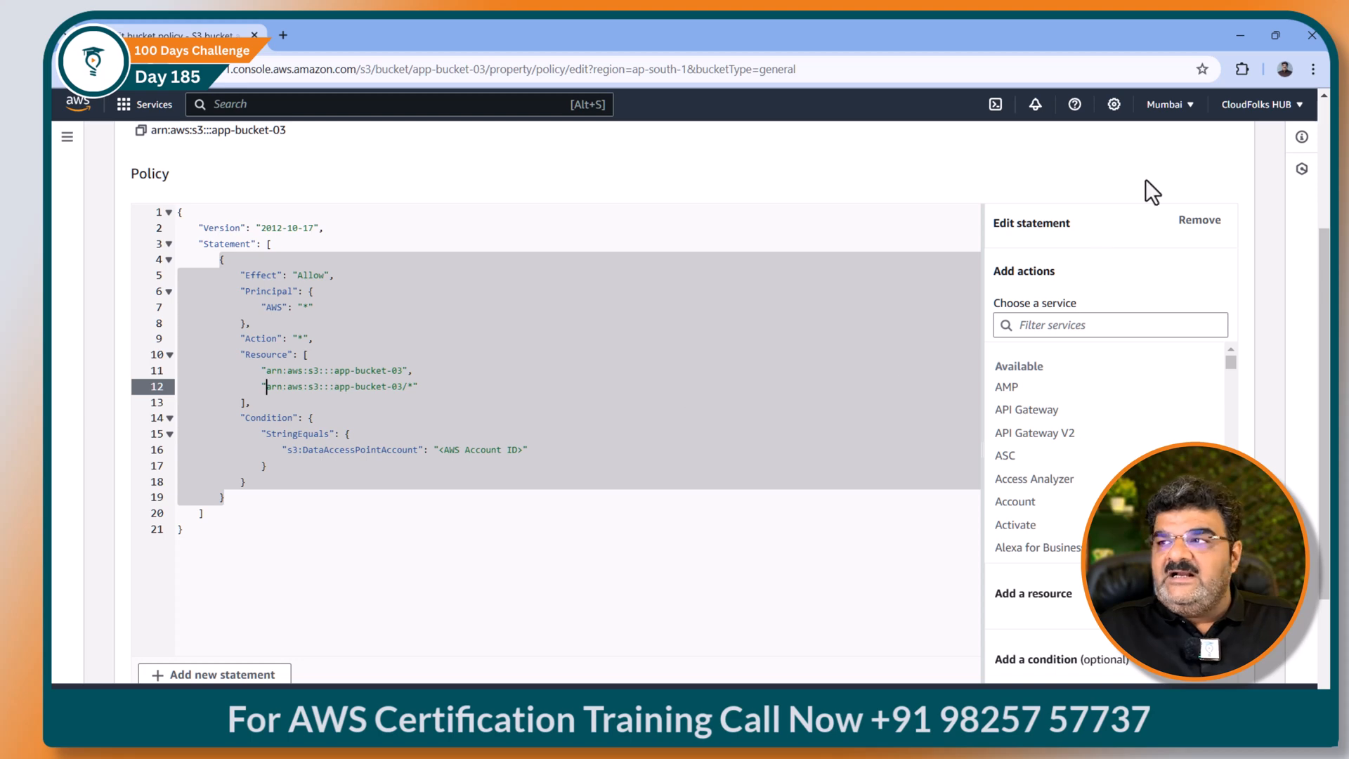
Step: Put the account ID into line 16's condition and save the bucket policy
click(1256, 106)
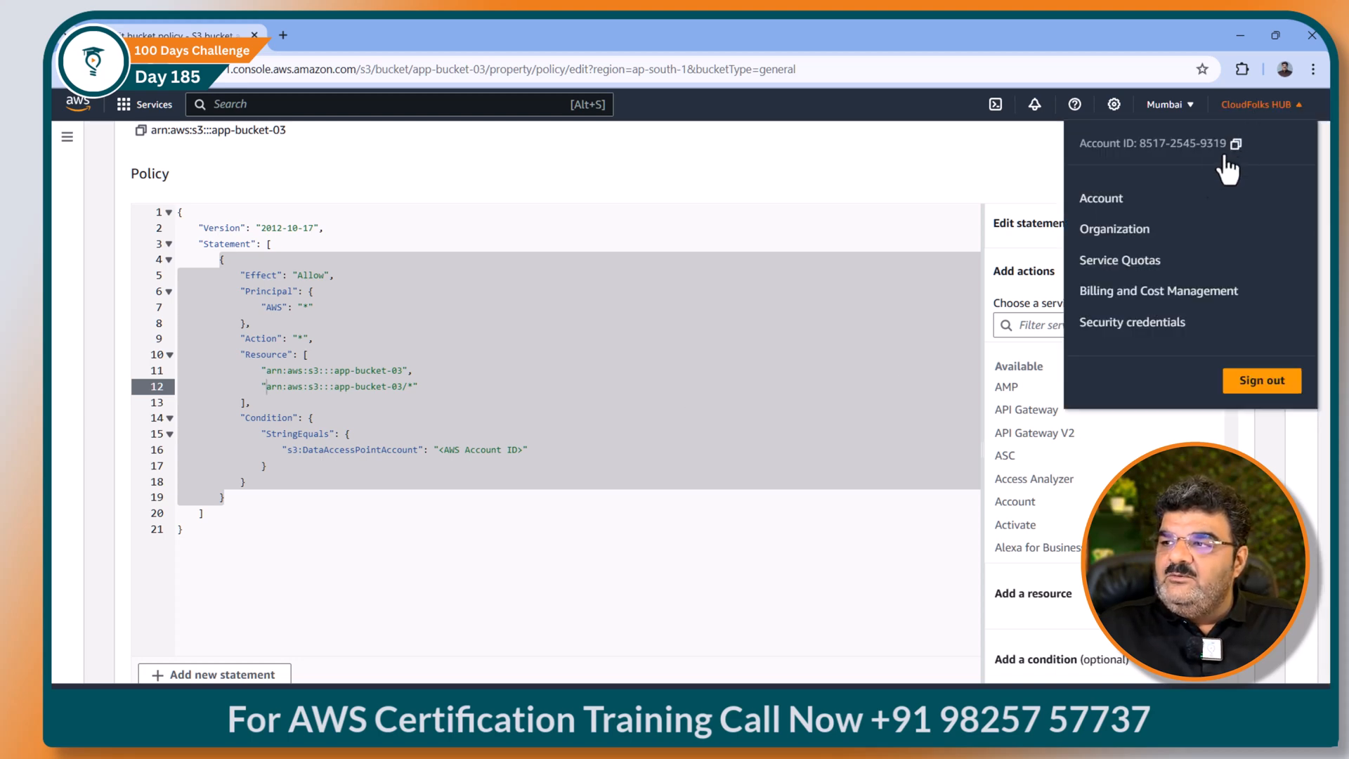
drag(438, 449, 520, 452)
key(BackSpace)
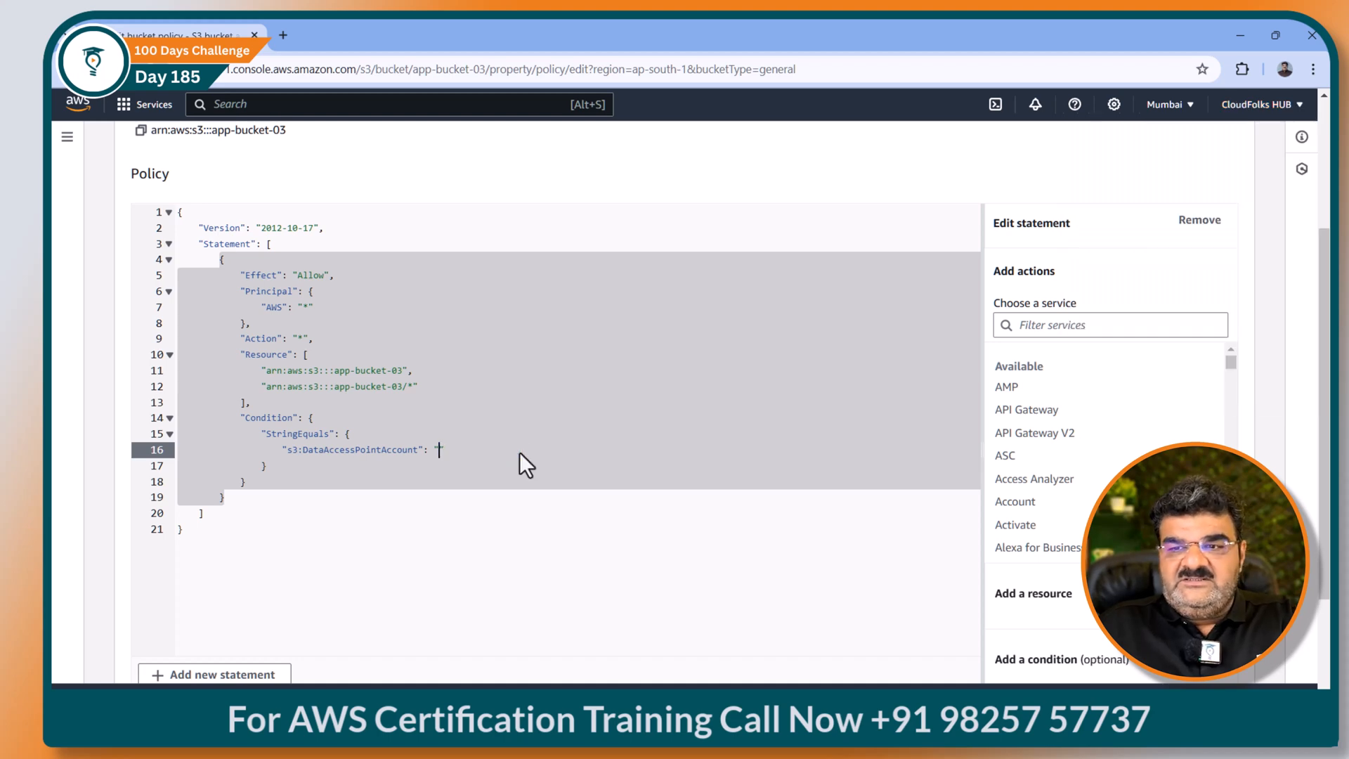
key(ctrl+v)
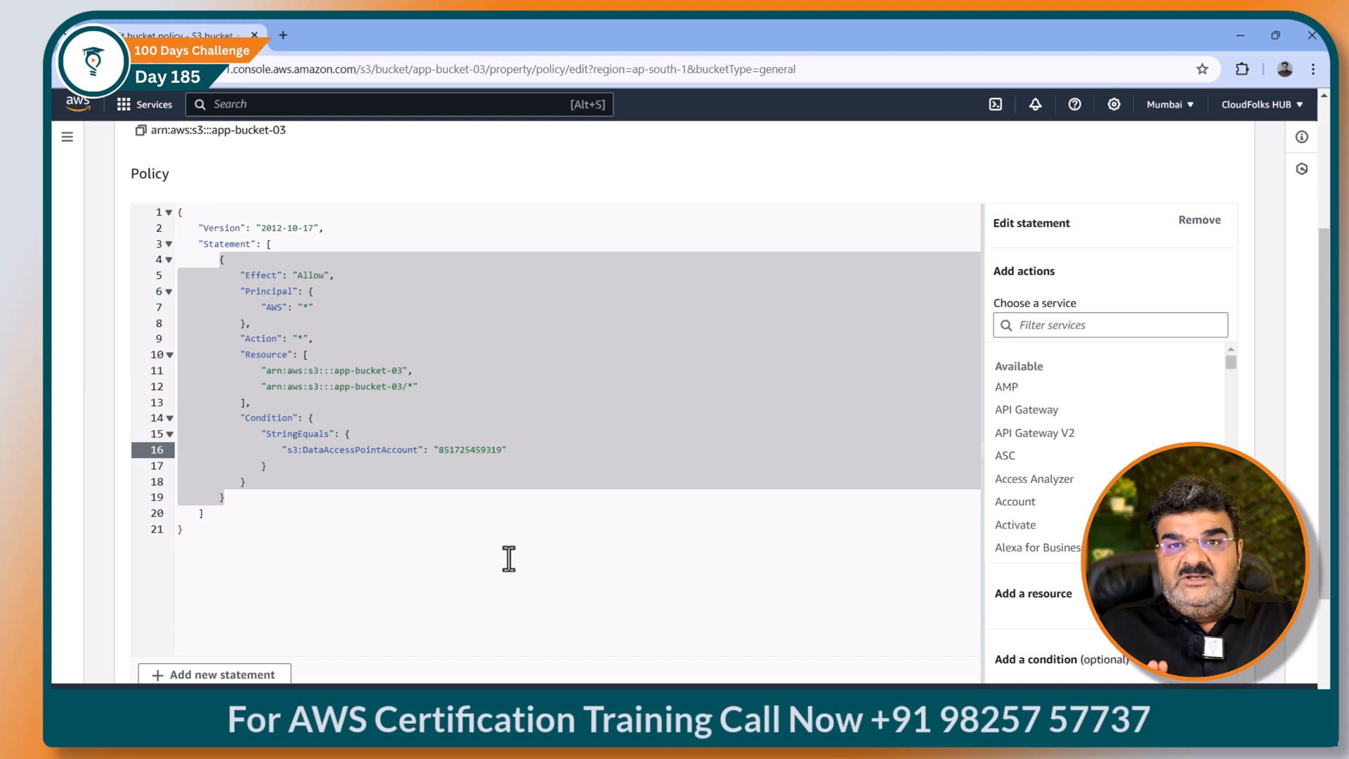
scroll(651, 590, down, 2)
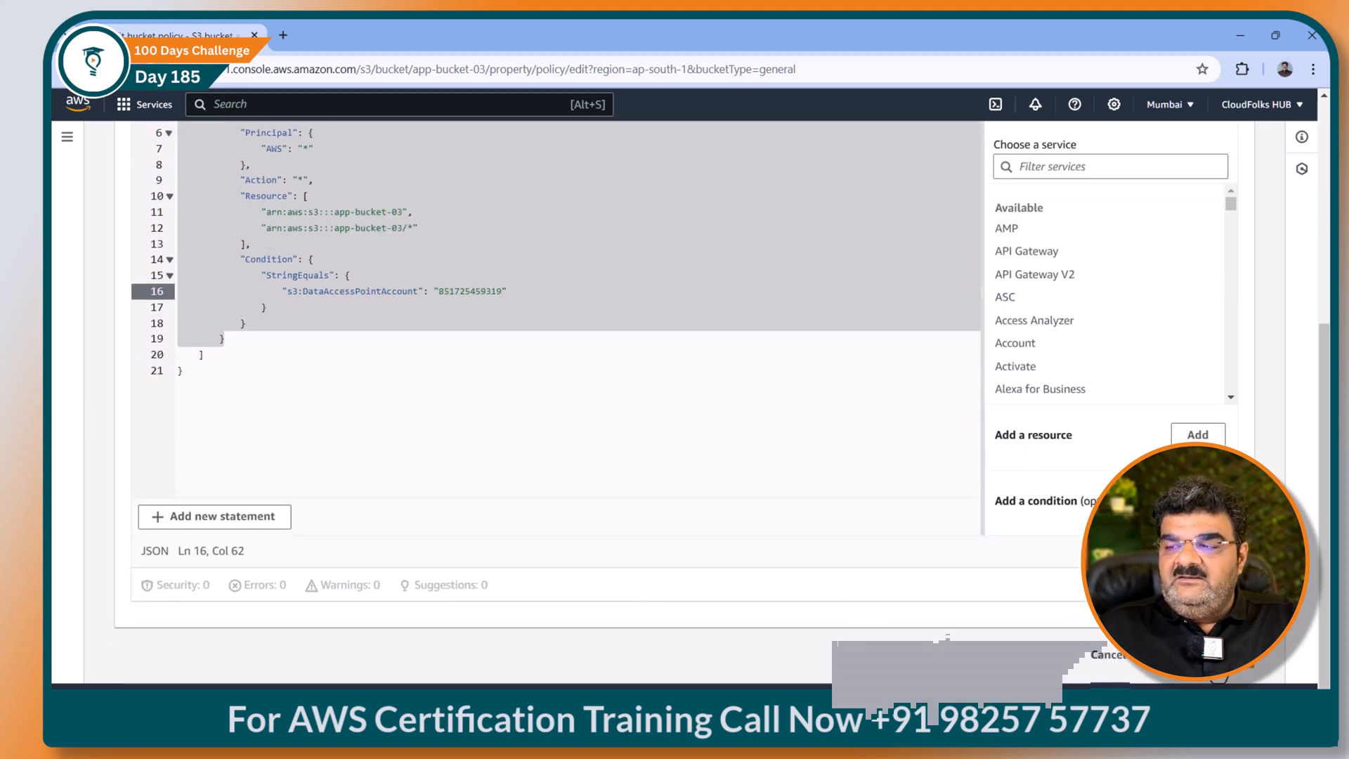
click(1216, 658)
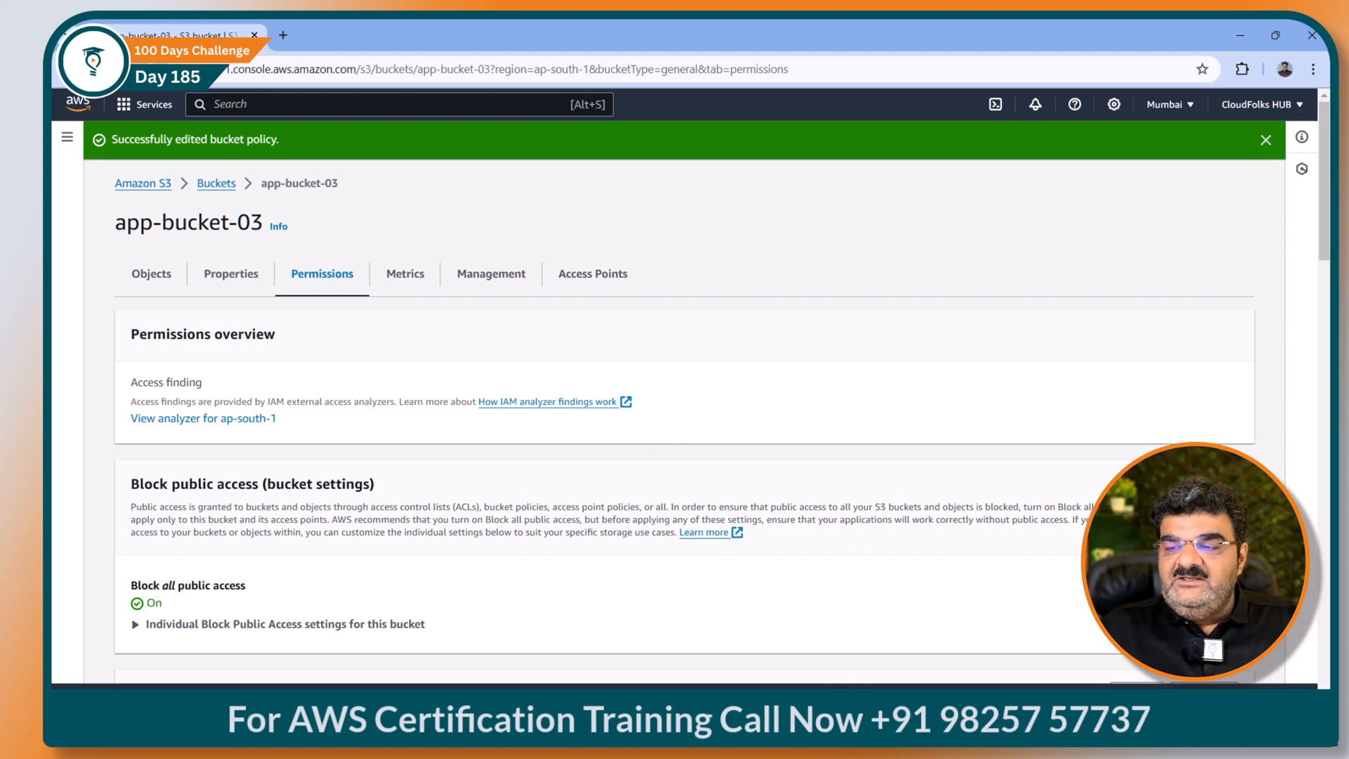
click(854, 721)
scroll(422, 520, left, 5)
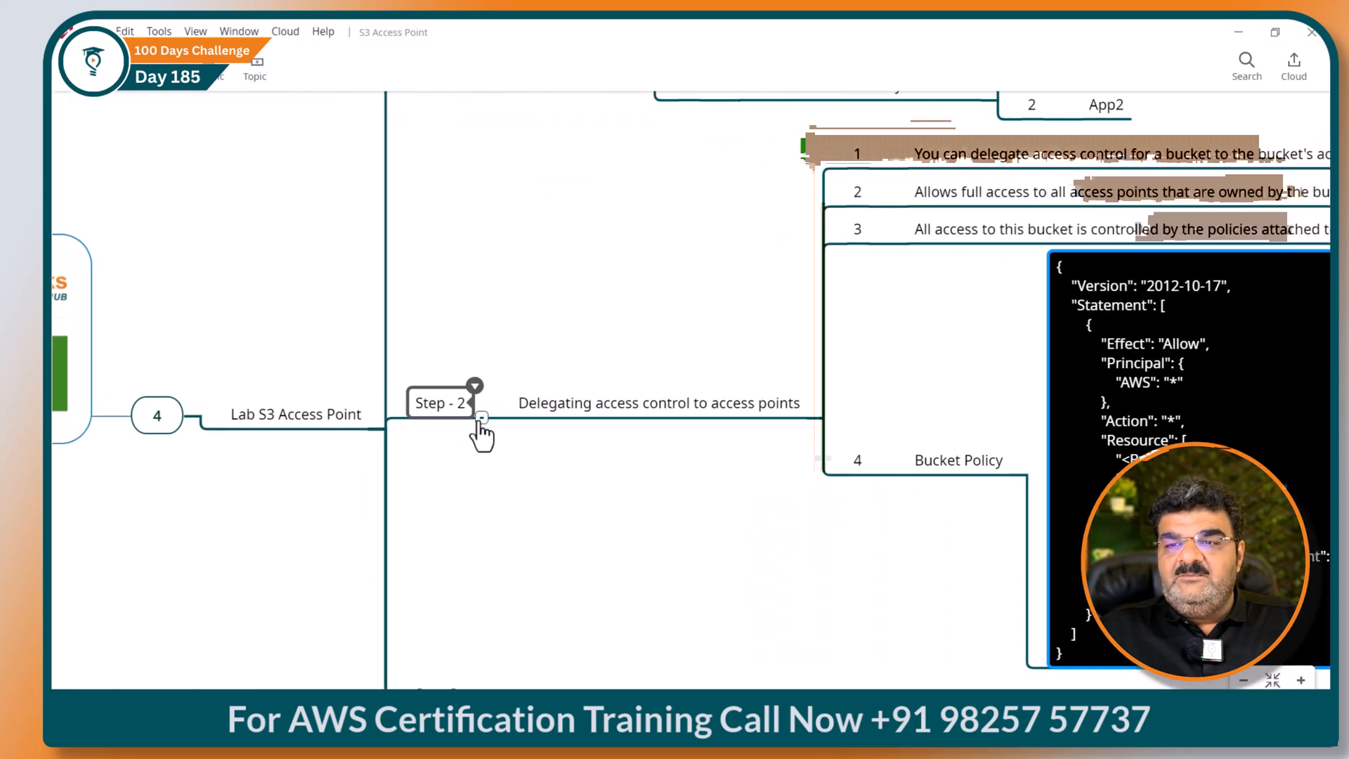
Step: Collapse Step - 1 and Step - 2, and expand Step-3 down to its user-1 and user-2 items
click(475, 422)
click(476, 454)
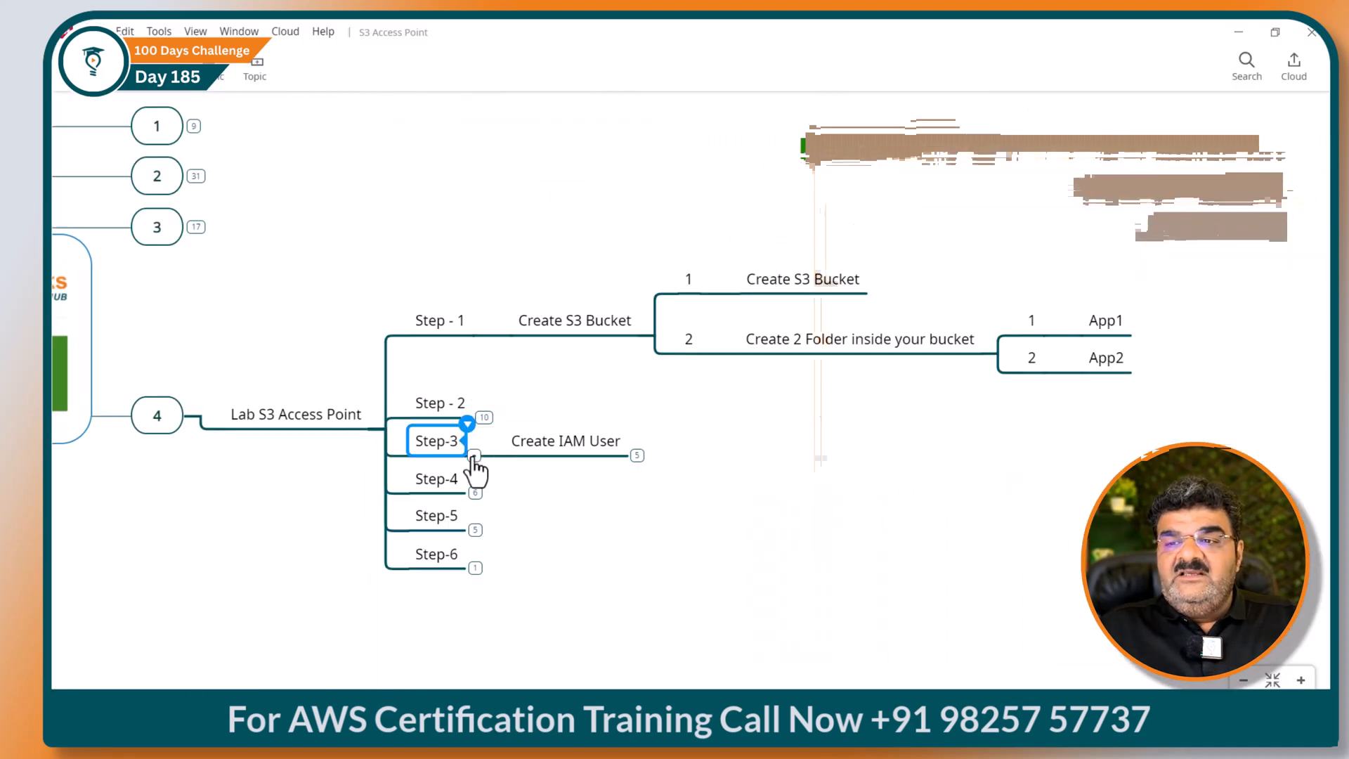
click(632, 456)
click(646, 336)
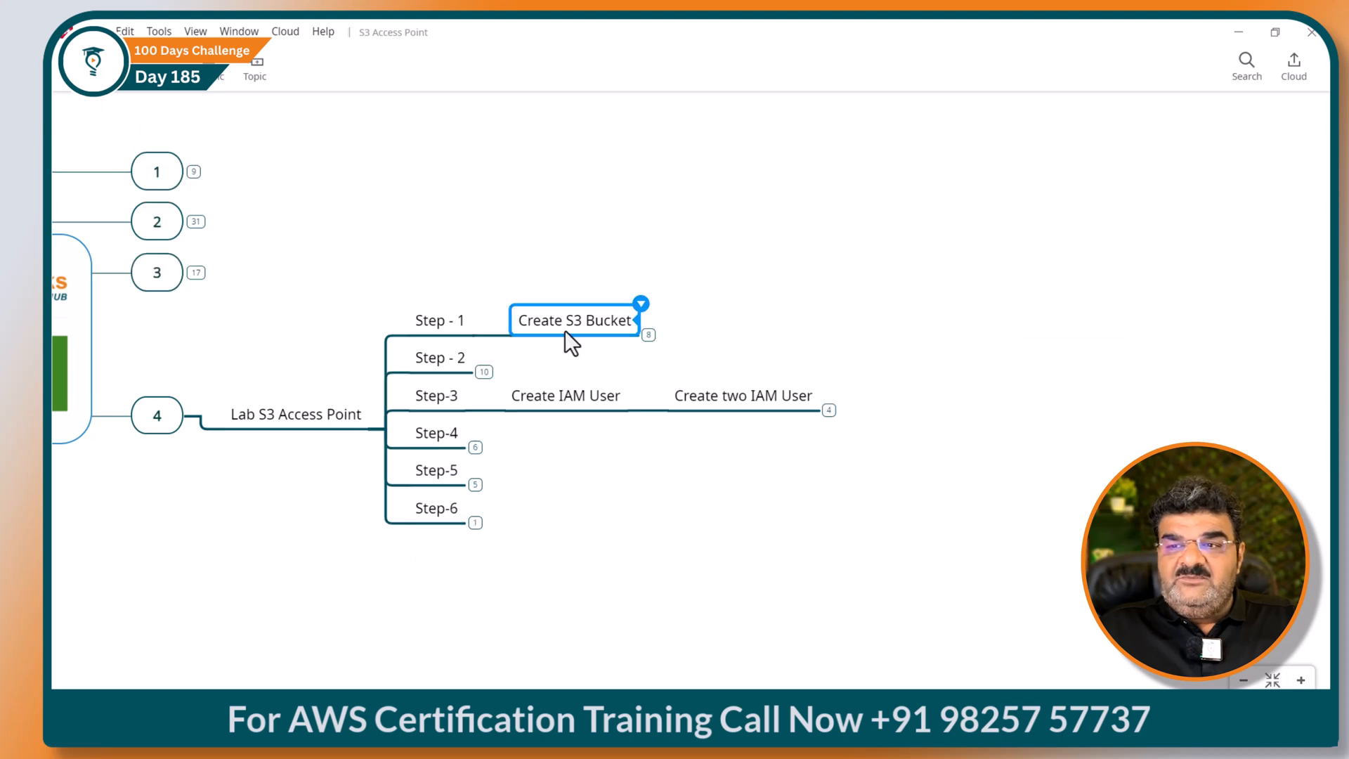
click(475, 341)
click(741, 437)
click(803, 420)
click(803, 457)
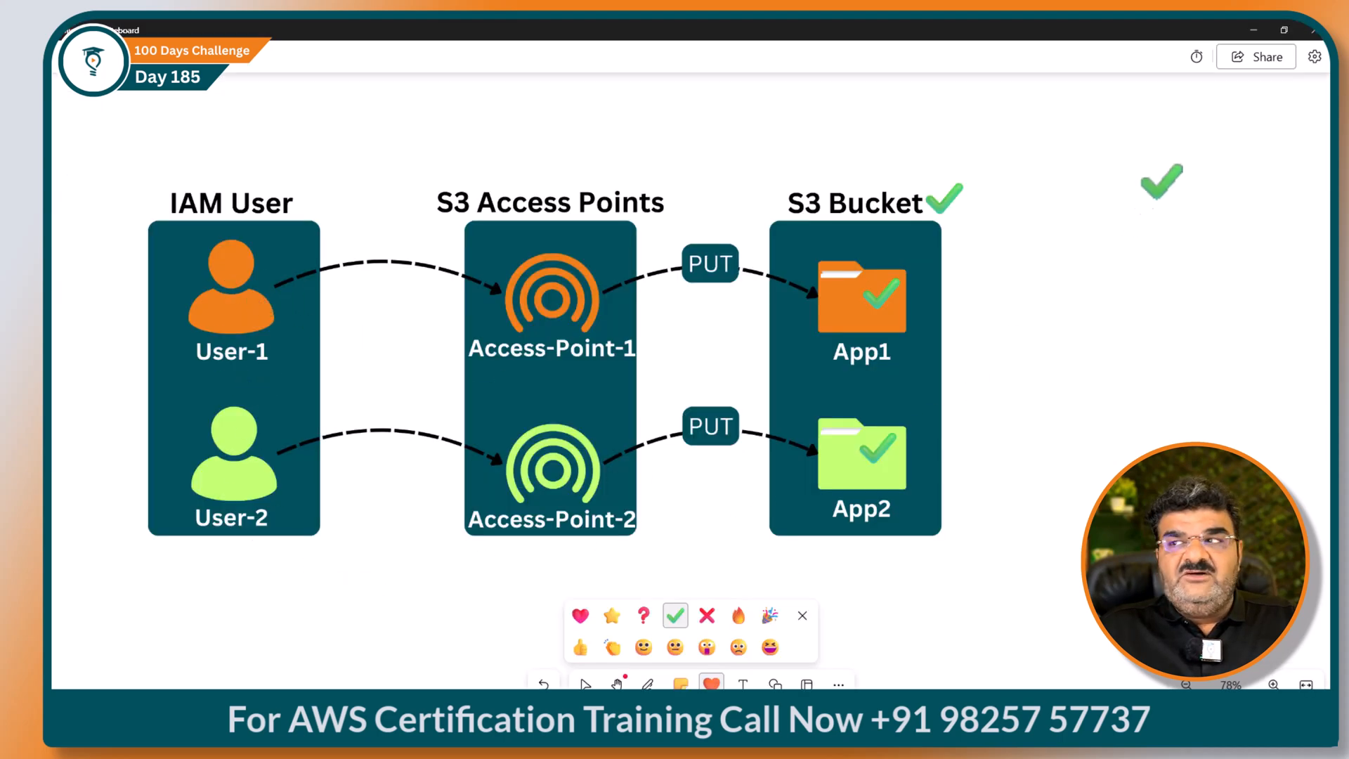
click(1253, 30)
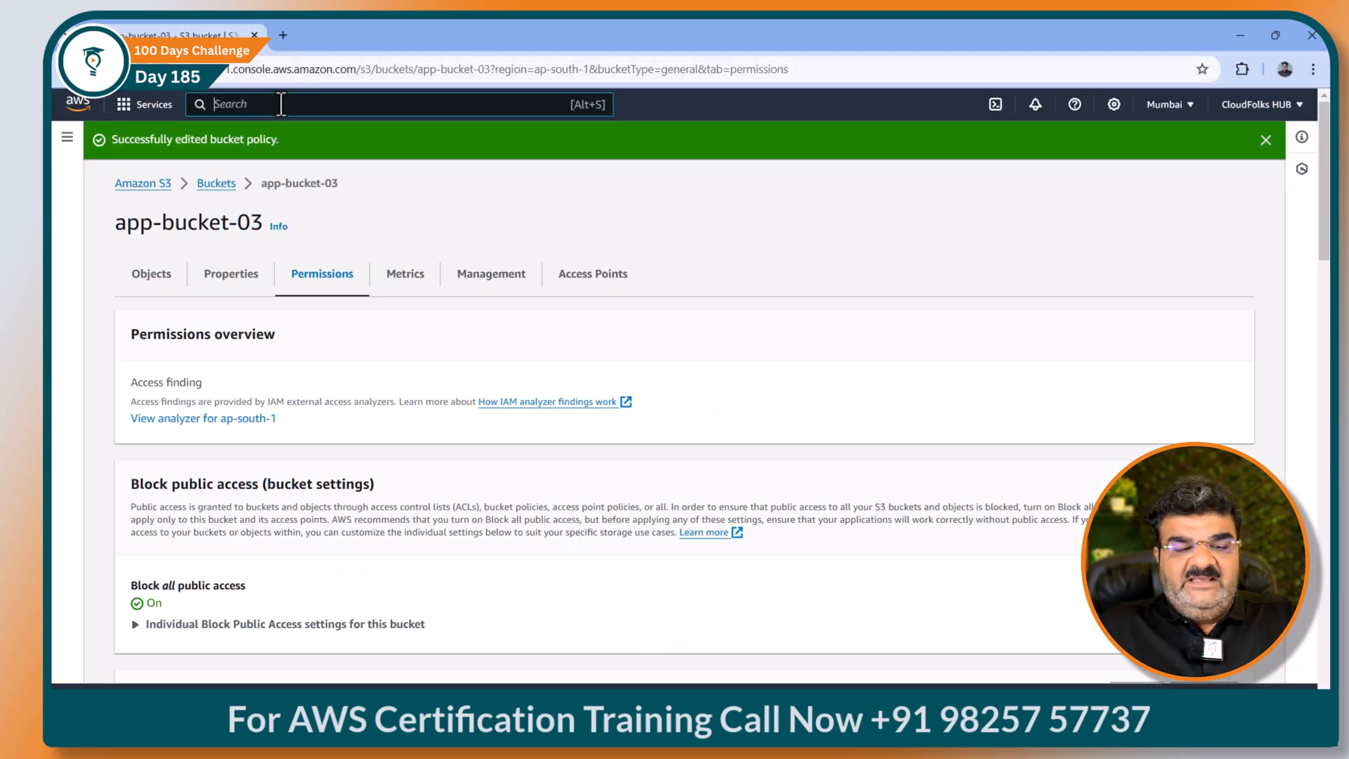
Step: Open IAM in a new tab and start creating a user from the Users list
click(281, 104)
text(iam)
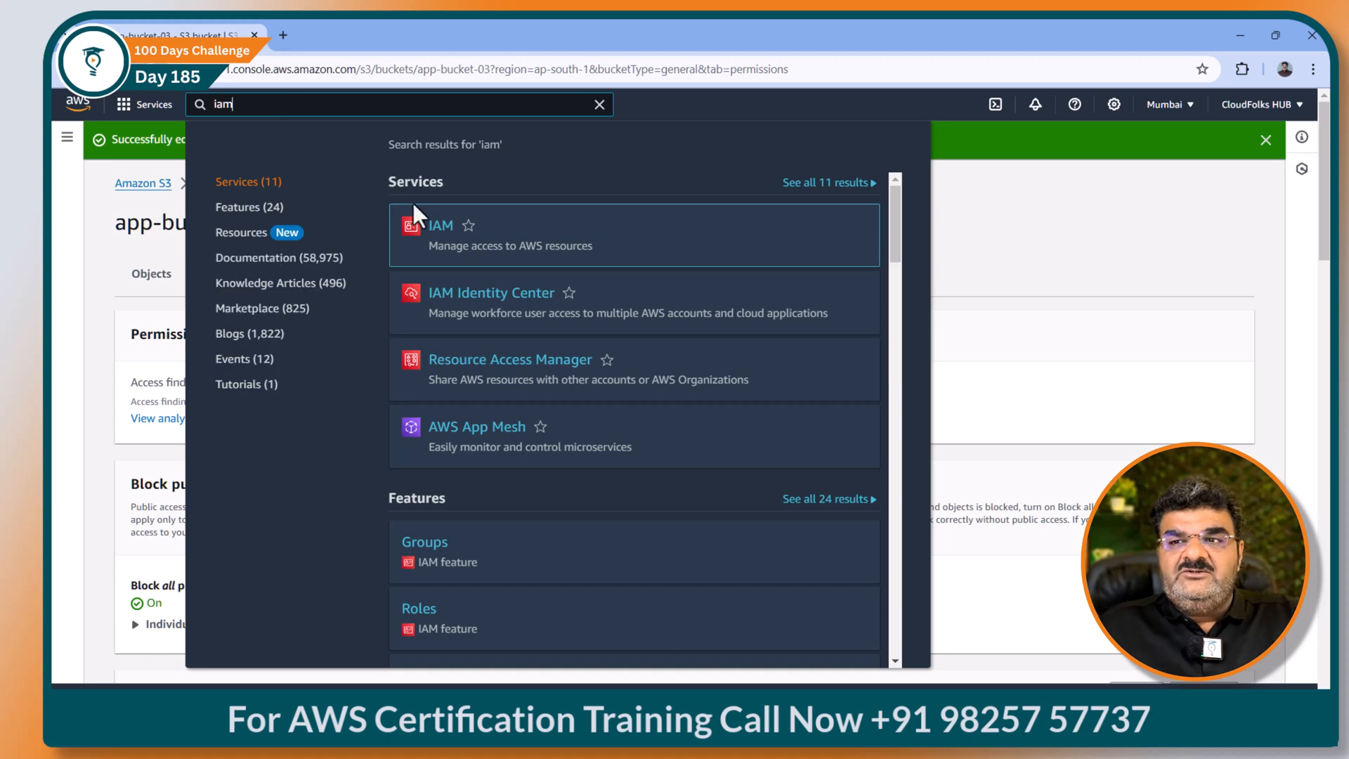
right_click(440, 229)
click(464, 240)
click(341, 34)
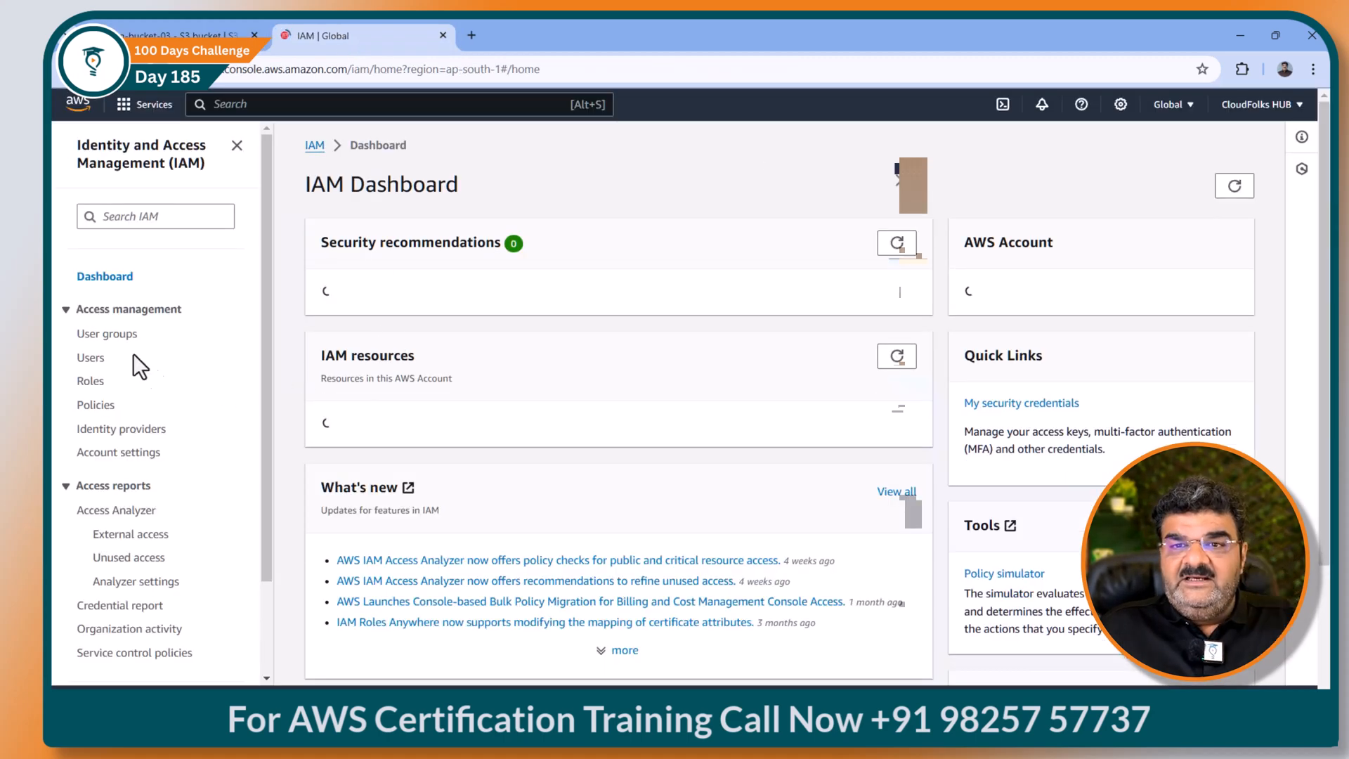
click(91, 358)
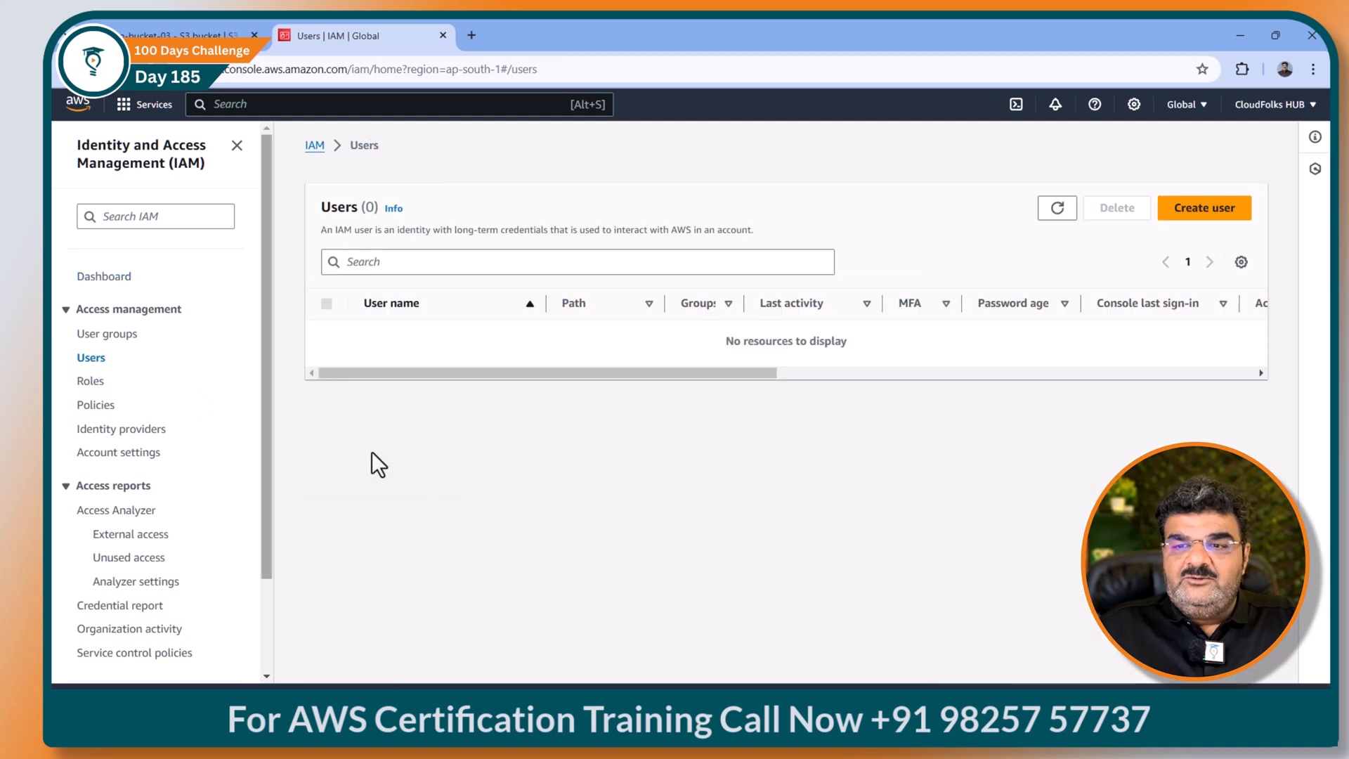
click(1210, 214)
Step: Create user-1 with console access and a custom password without forced reset at sign-in
click(420, 321)
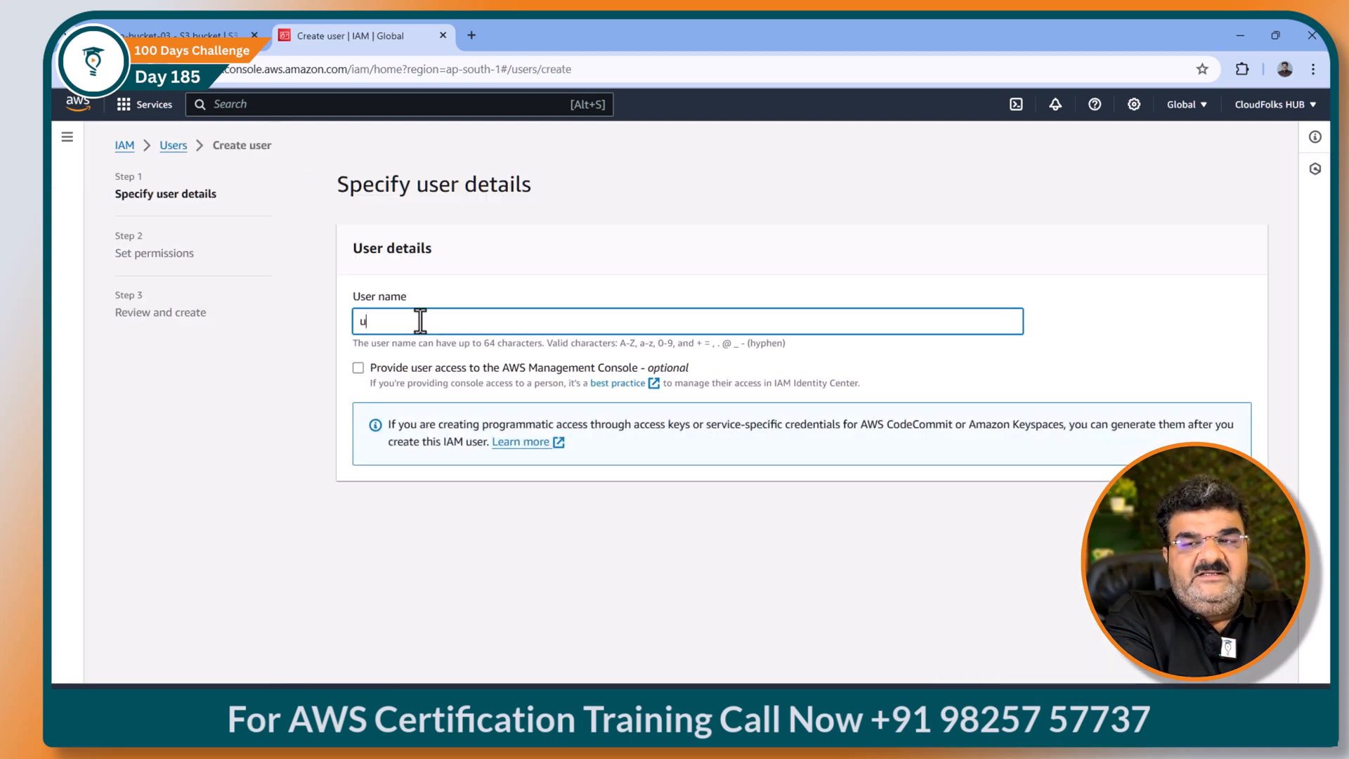
text(user01\\)
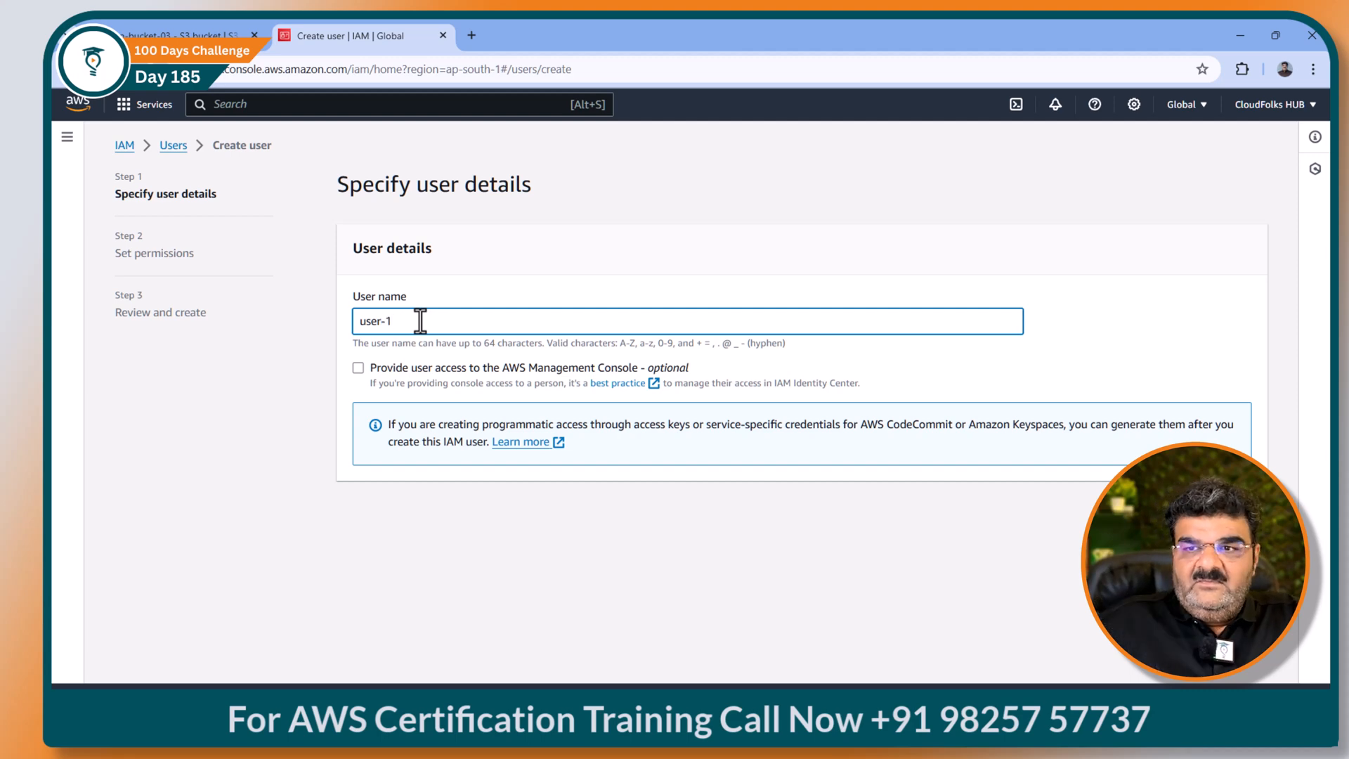
click(358, 368)
click(358, 468)
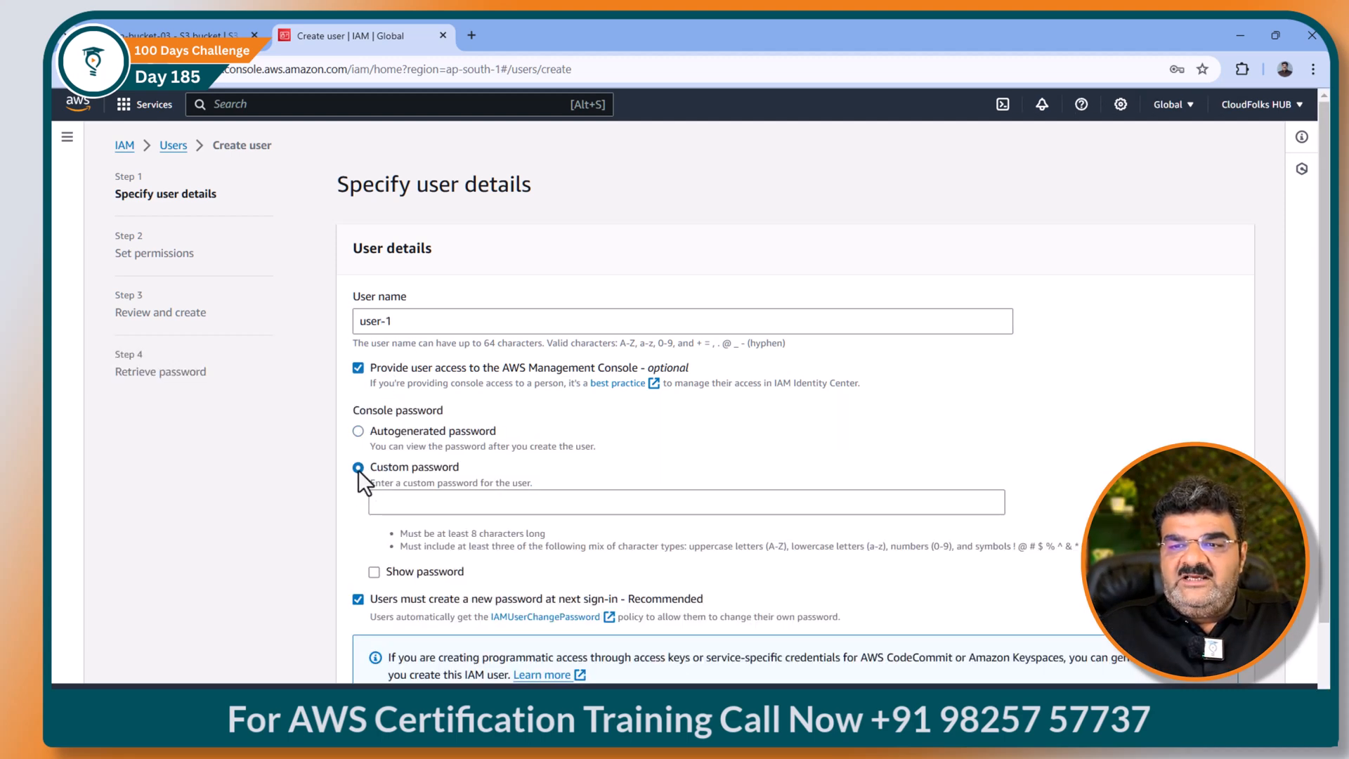
click(418, 500)
text(Password@1)
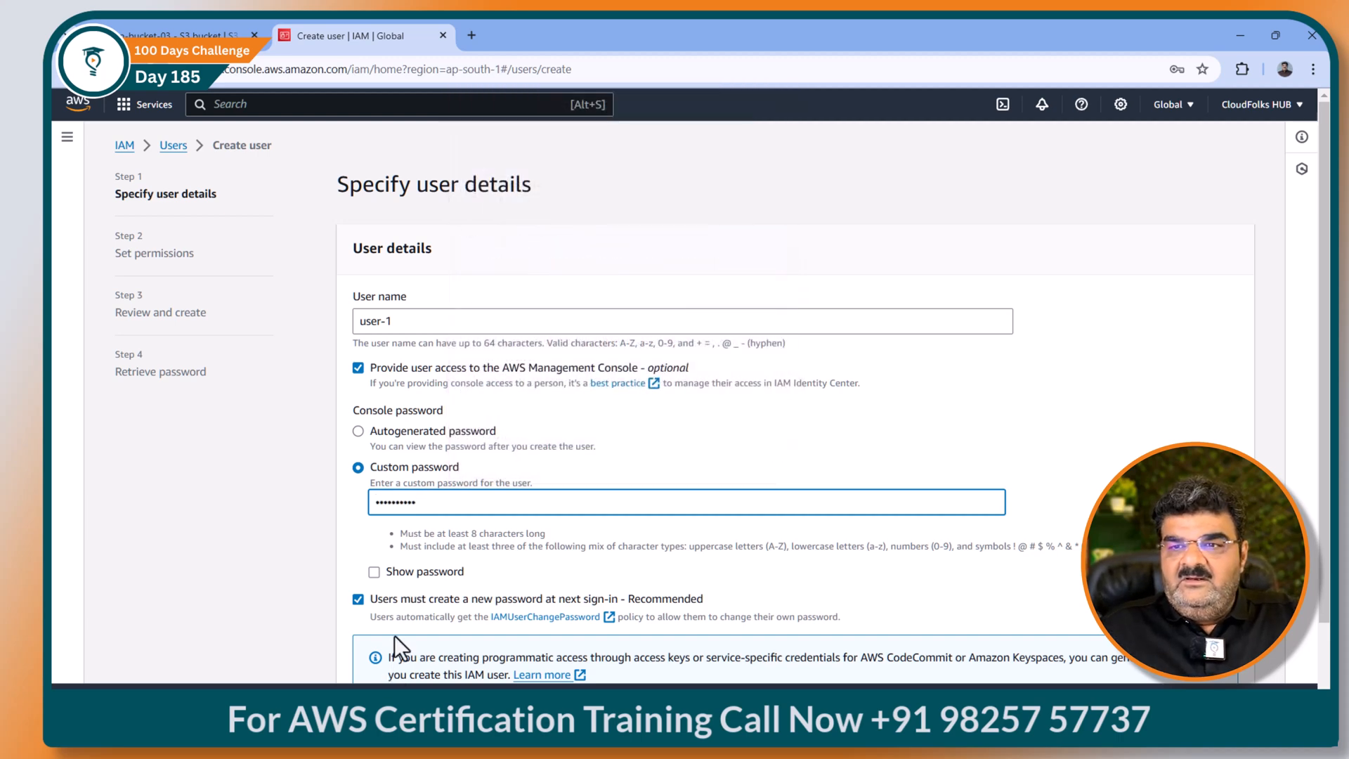
click(359, 600)
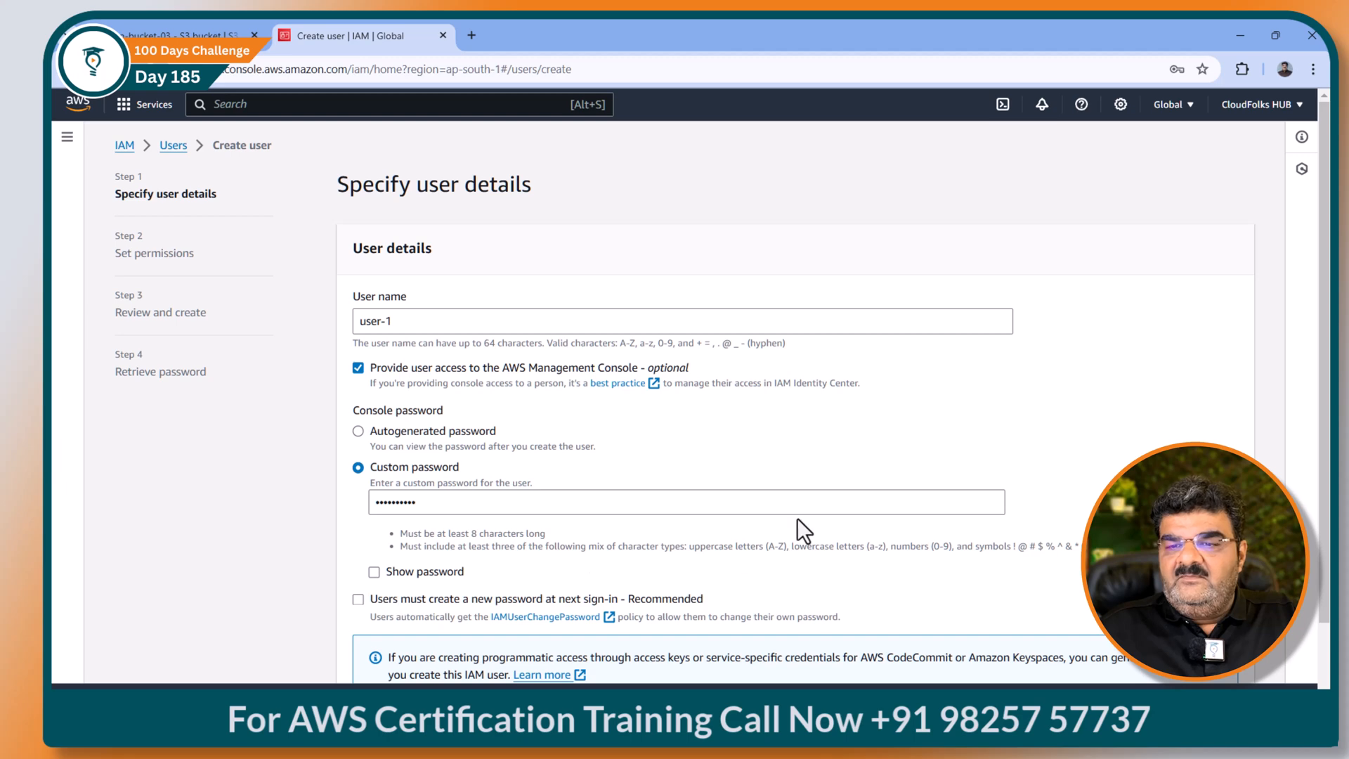
scroll(808, 520, down, 2)
click(1227, 661)
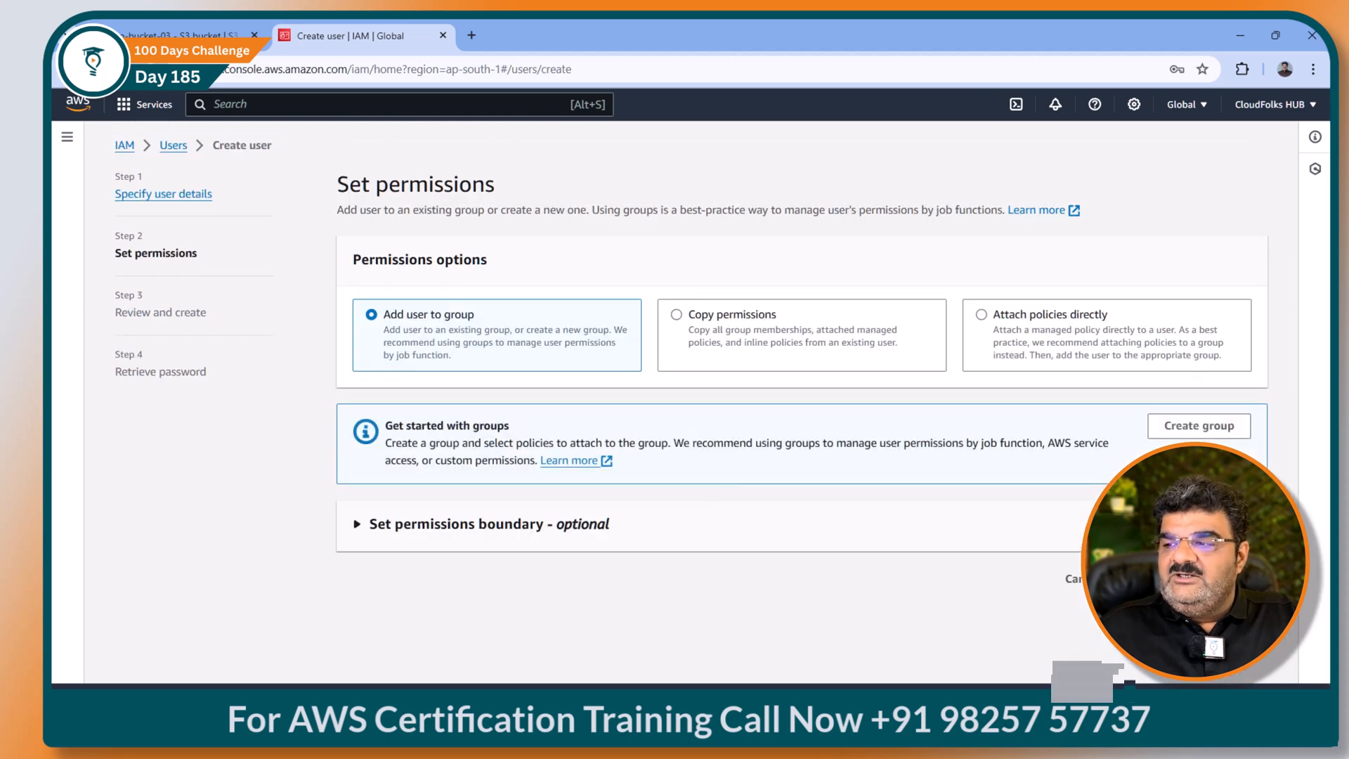
click(1228, 579)
scroll(964, 548, down, 1)
click(1117, 653)
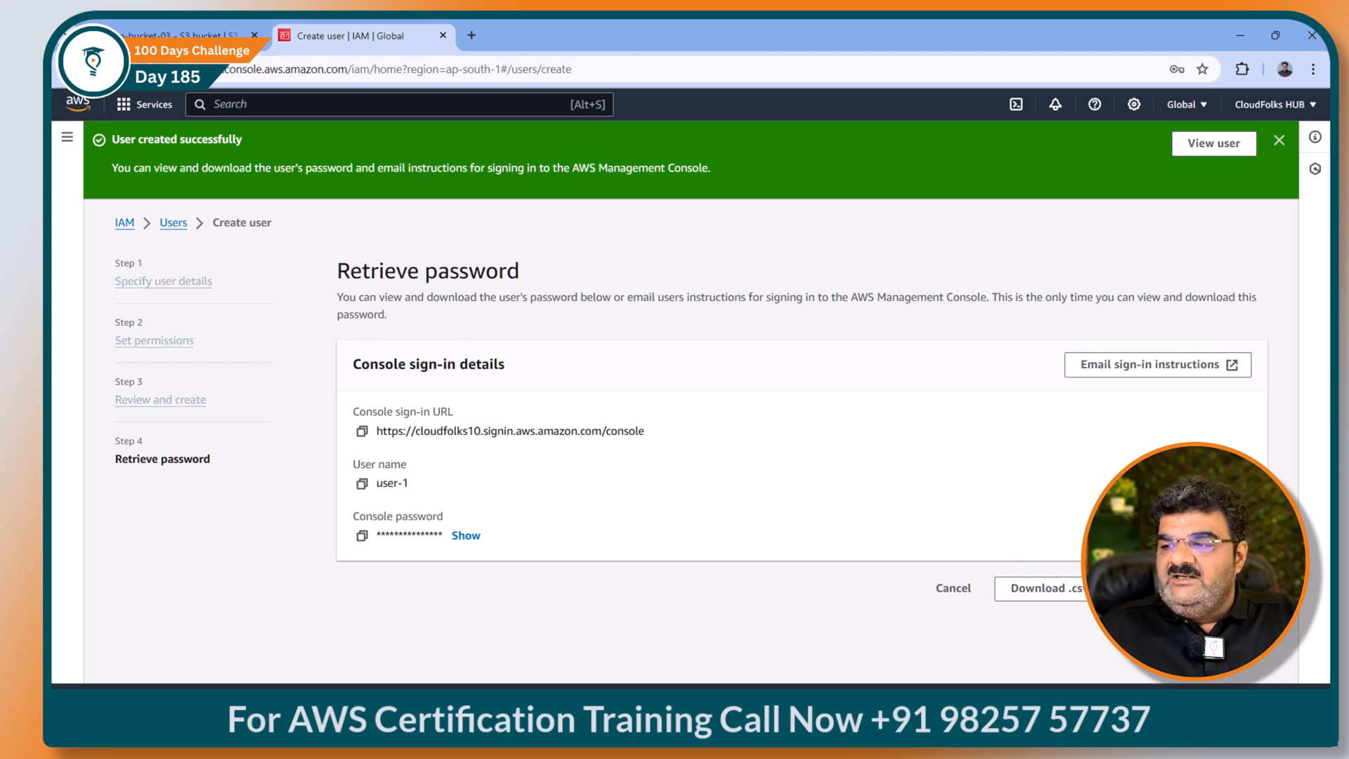
Step: Move past user-1's password page and start user-2 with console access as an IAM user
click(952, 587)
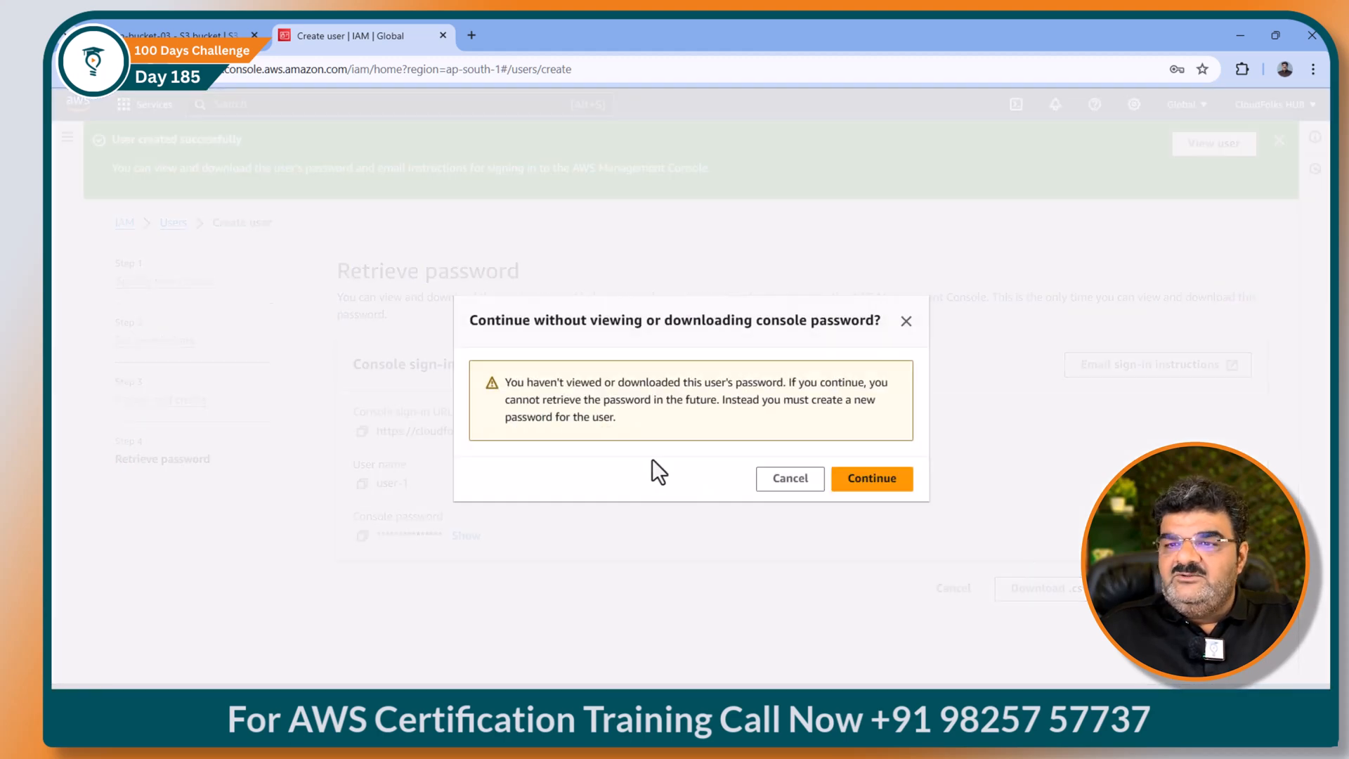
click(869, 478)
click(1196, 288)
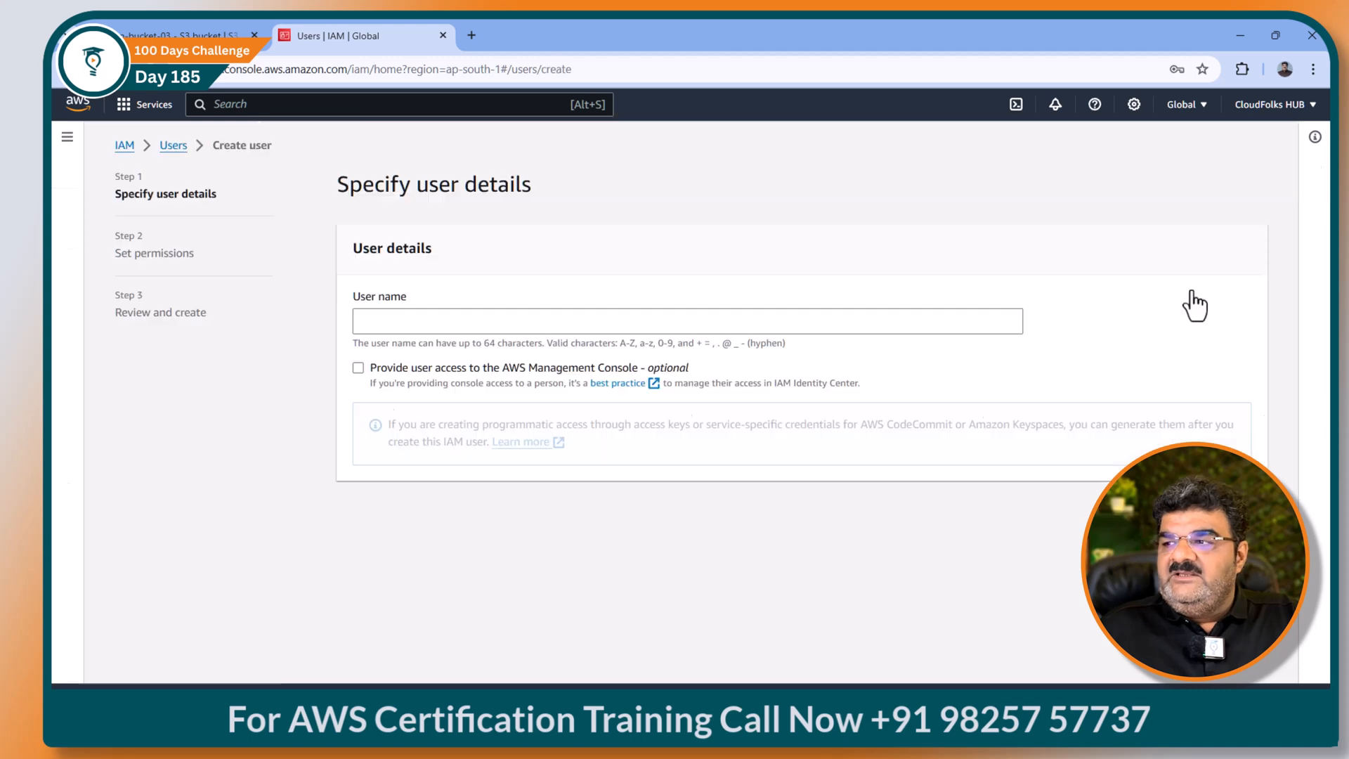
click(421, 324)
text(user-2)
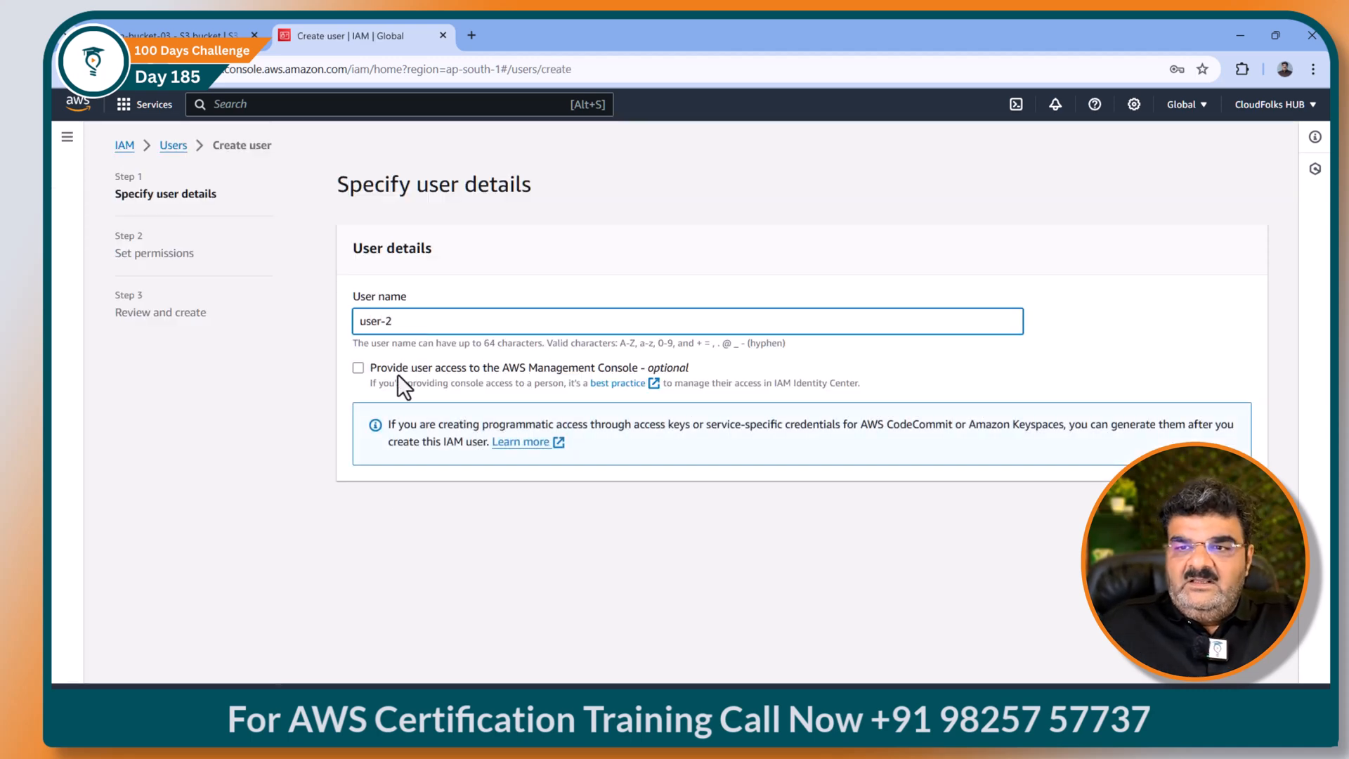
click(398, 372)
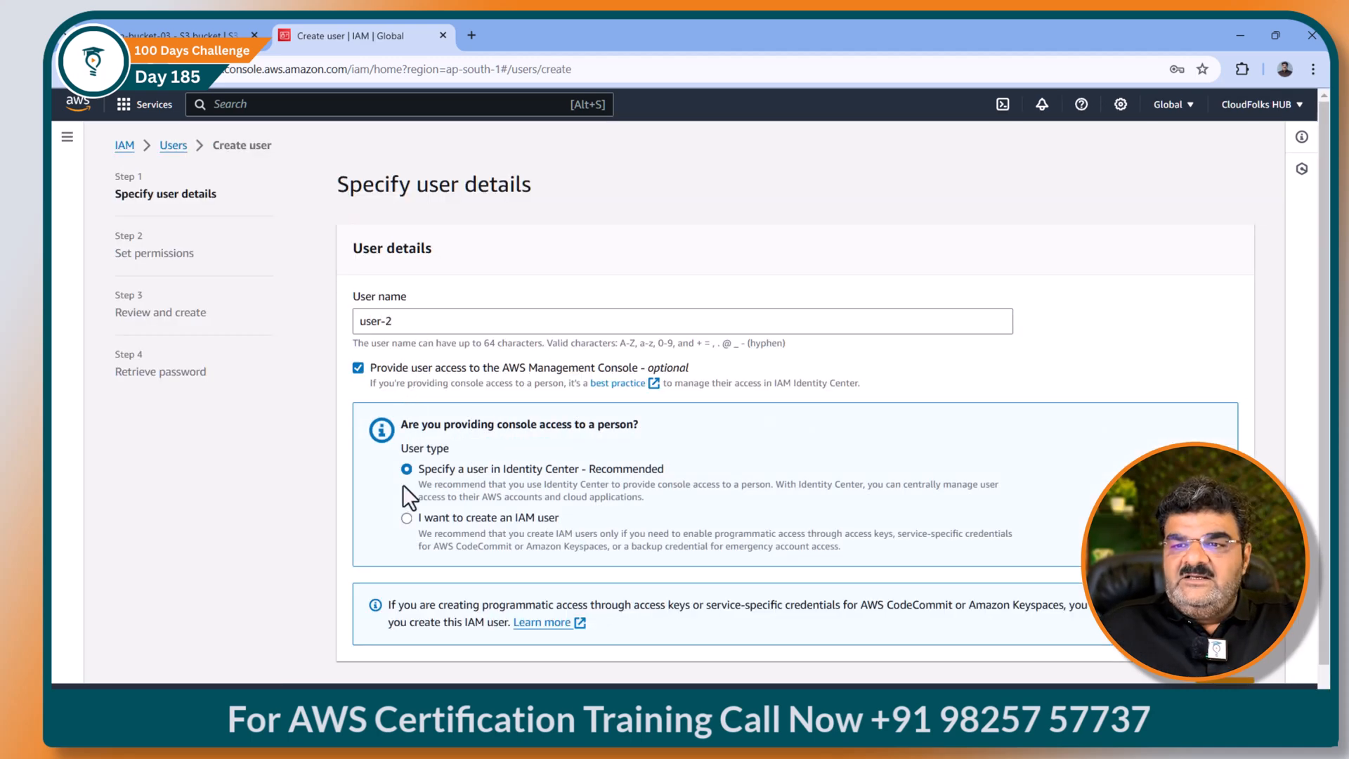
click(407, 518)
Step: Give user-2 a custom password with no forced change at next sign-in
scroll(424, 553, down, 3)
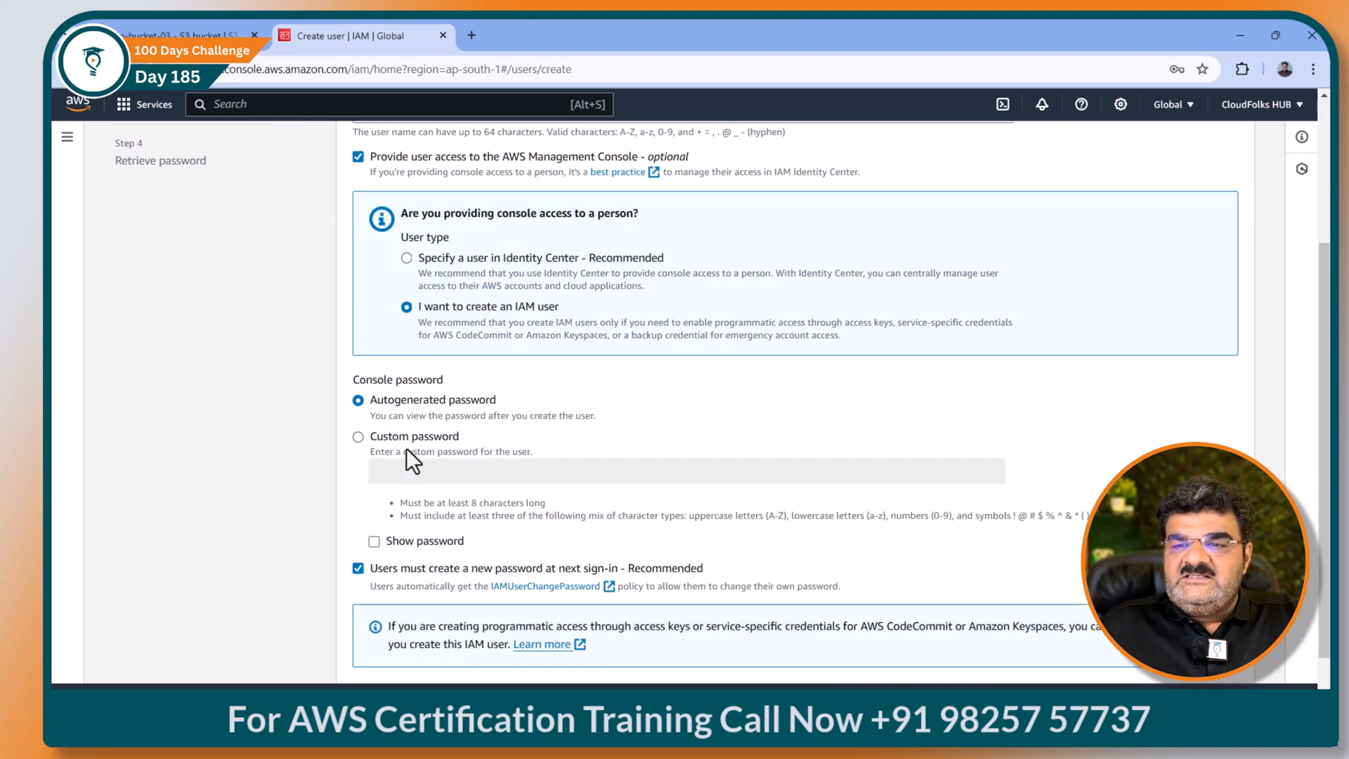
click(408, 455)
click(409, 476)
text(••••••••)
click(361, 567)
scroll(870, 545, down, 2)
Step: Pass the permissions and review steps, create user-2, and leave its password page
click(1228, 650)
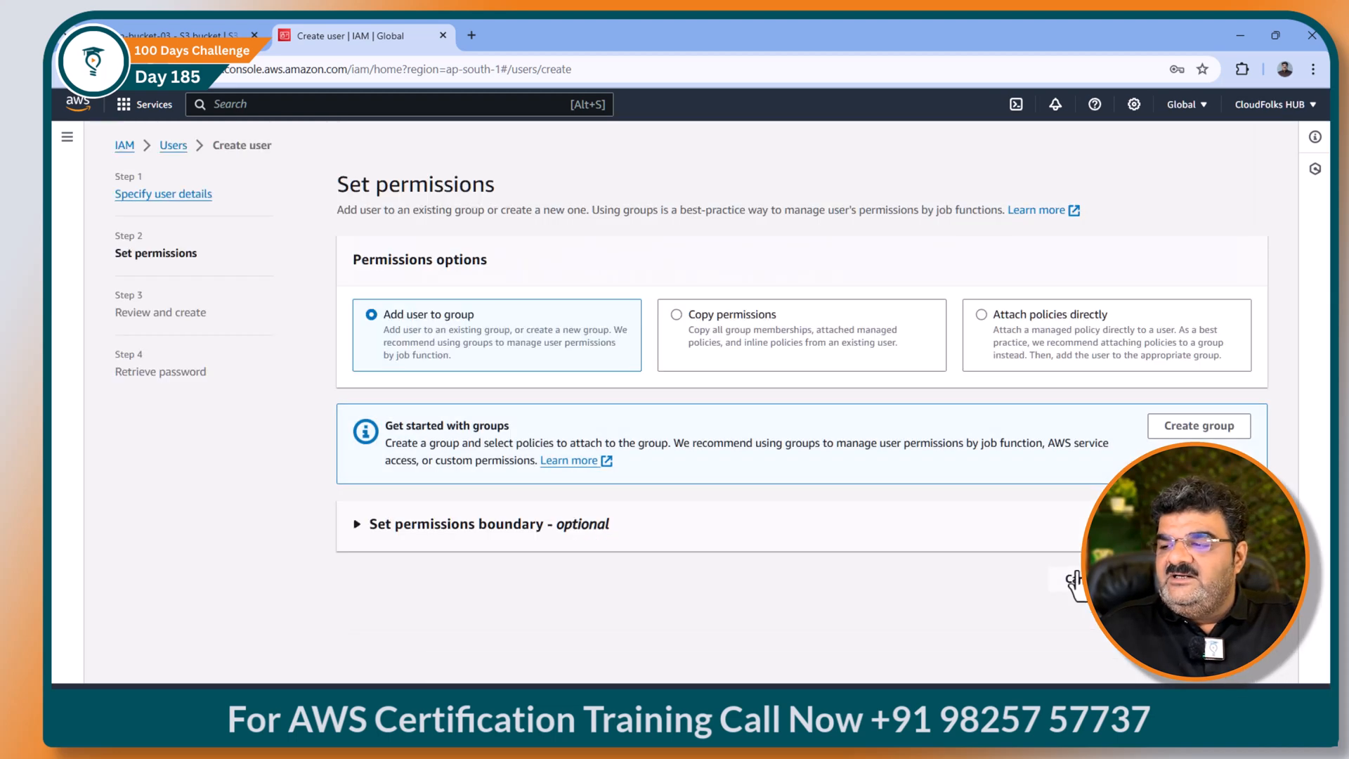
click(1069, 583)
scroll(864, 557, down, 2)
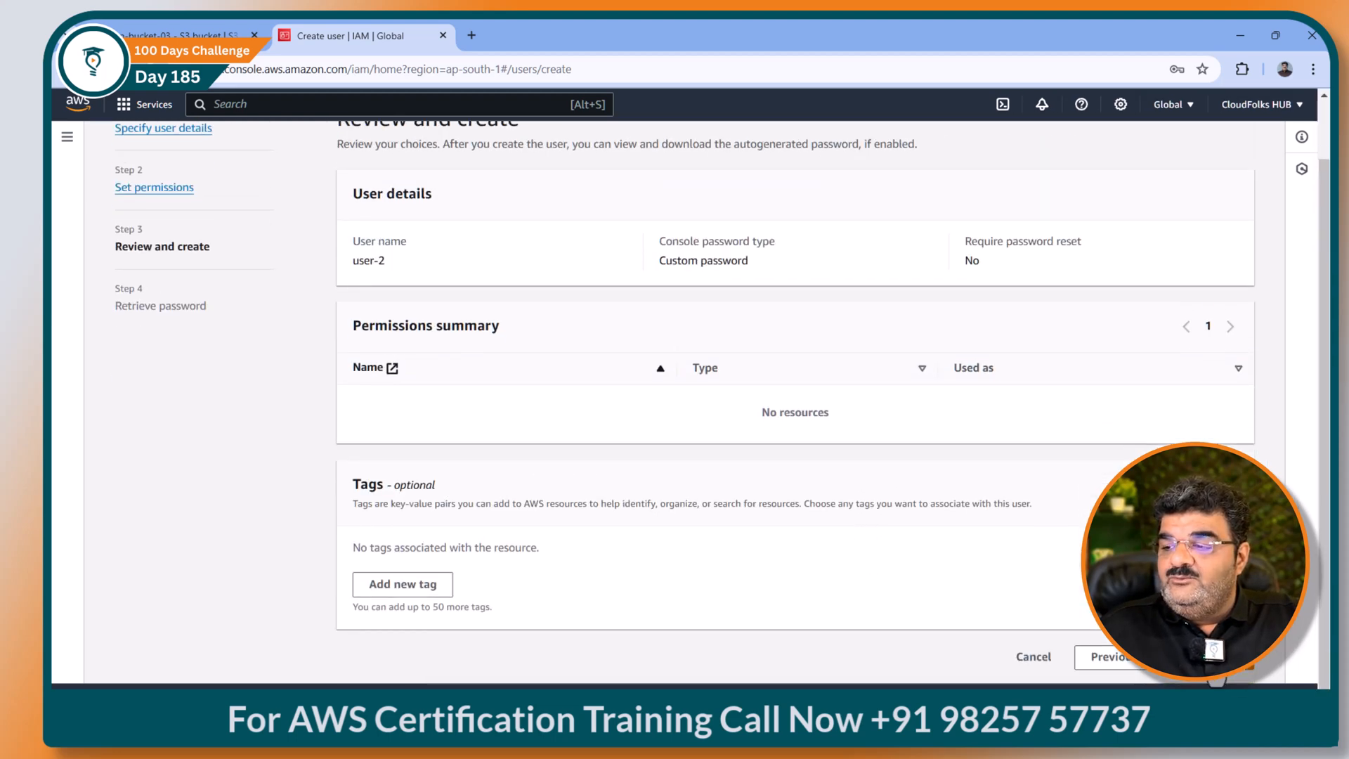
click(1213, 661)
click(1088, 588)
click(866, 482)
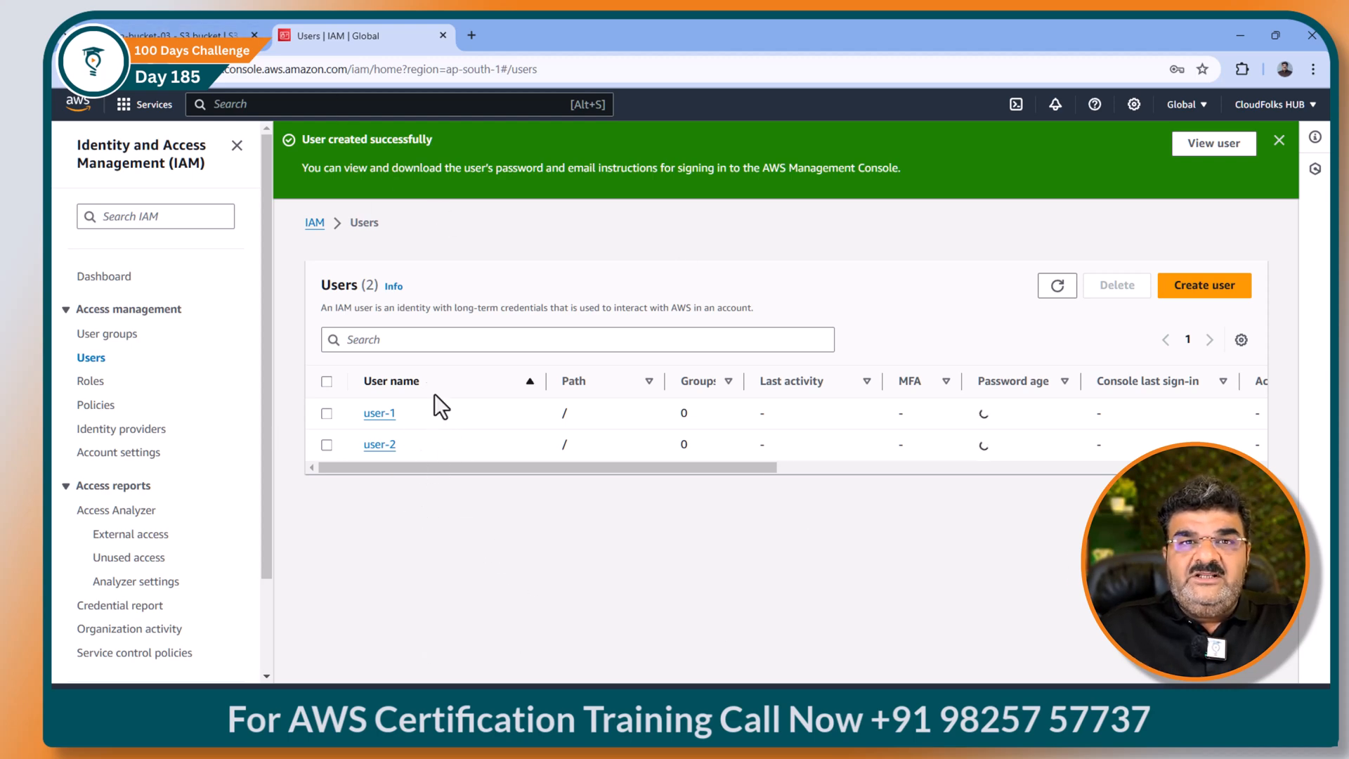
Step: Copy the IAM user sign-in URL from the IAM Dashboard and load it in a new incognito window
click(117, 281)
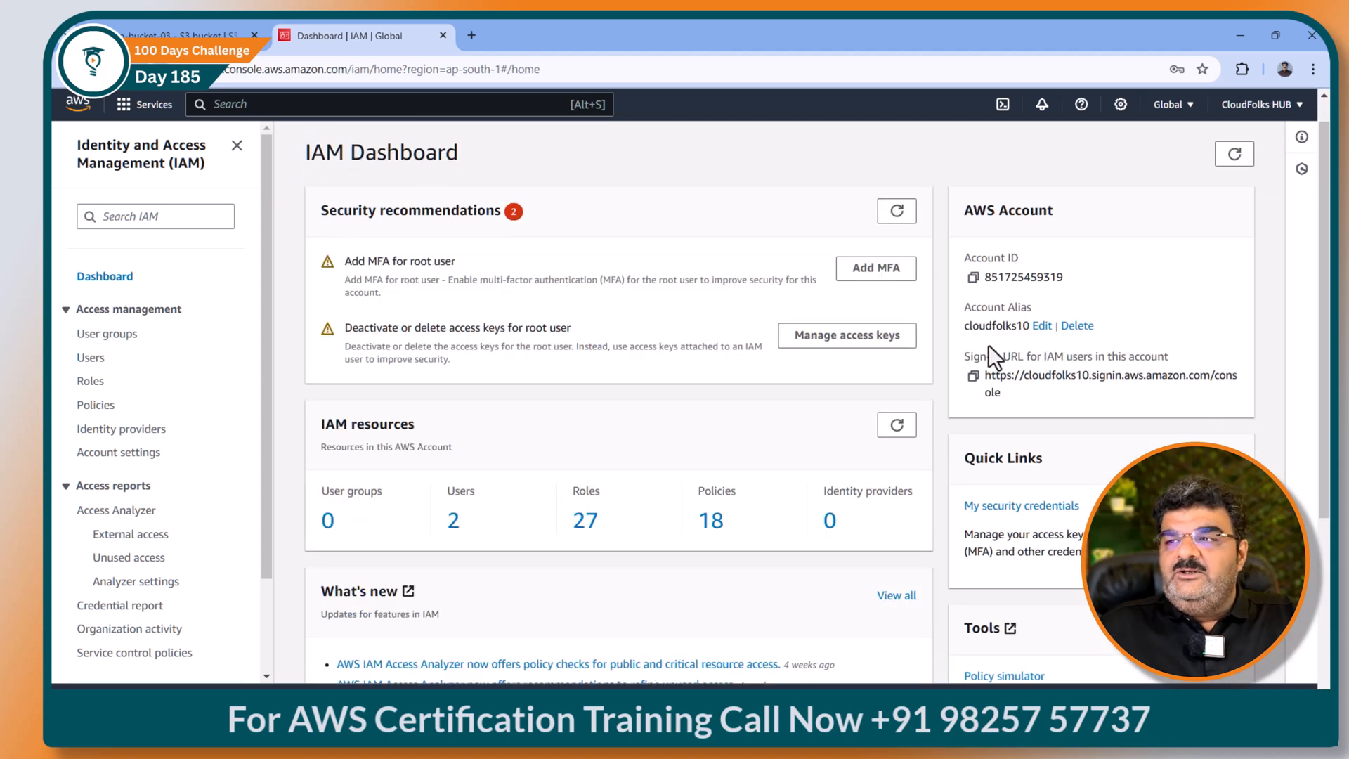
click(974, 376)
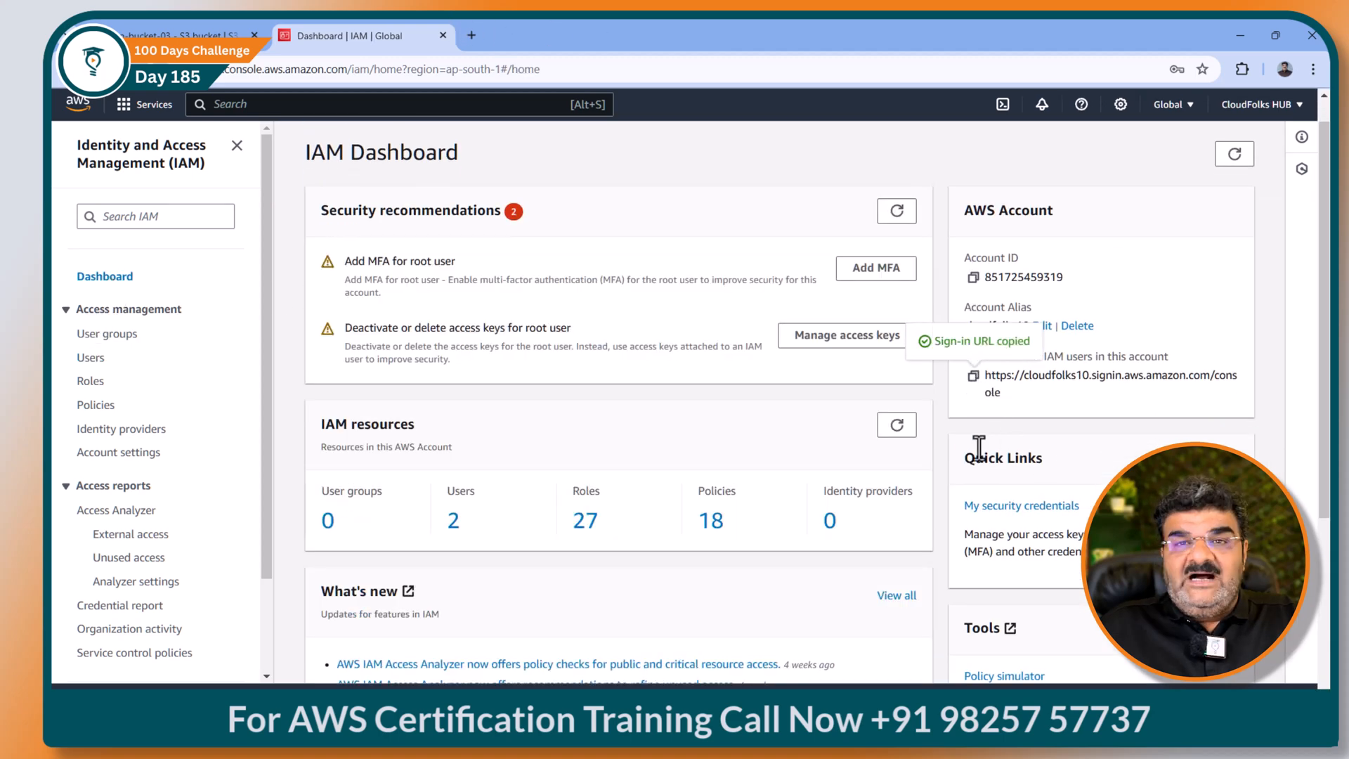
click(1313, 71)
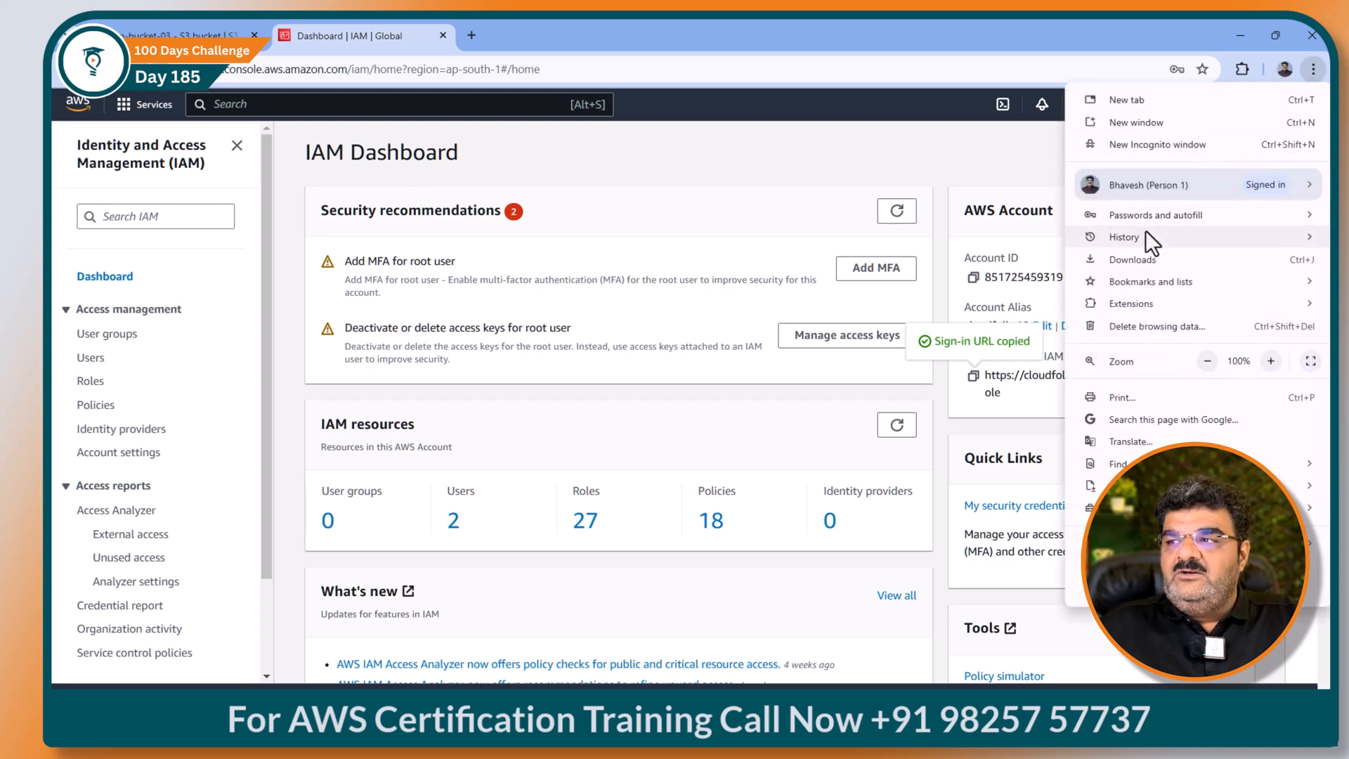
click(1147, 149)
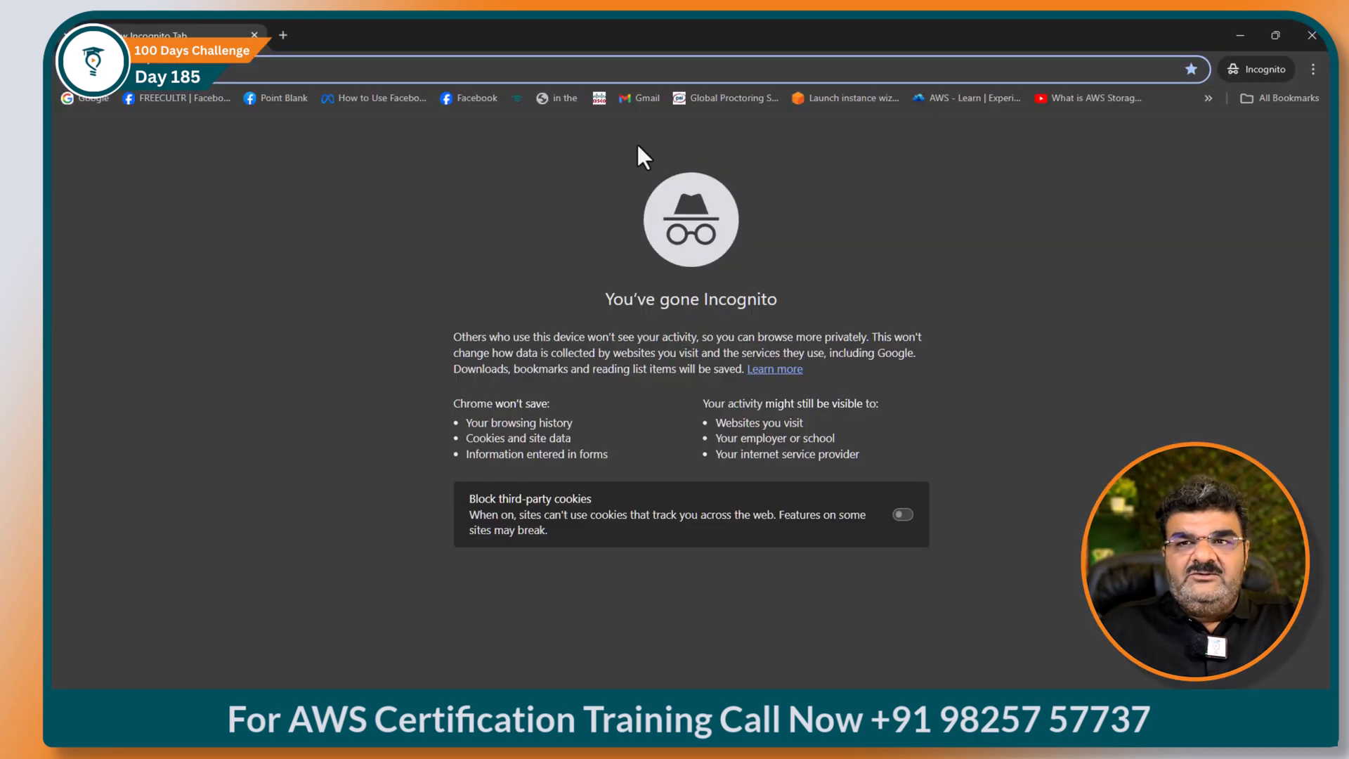
key(ctrl+v)
key(Return)
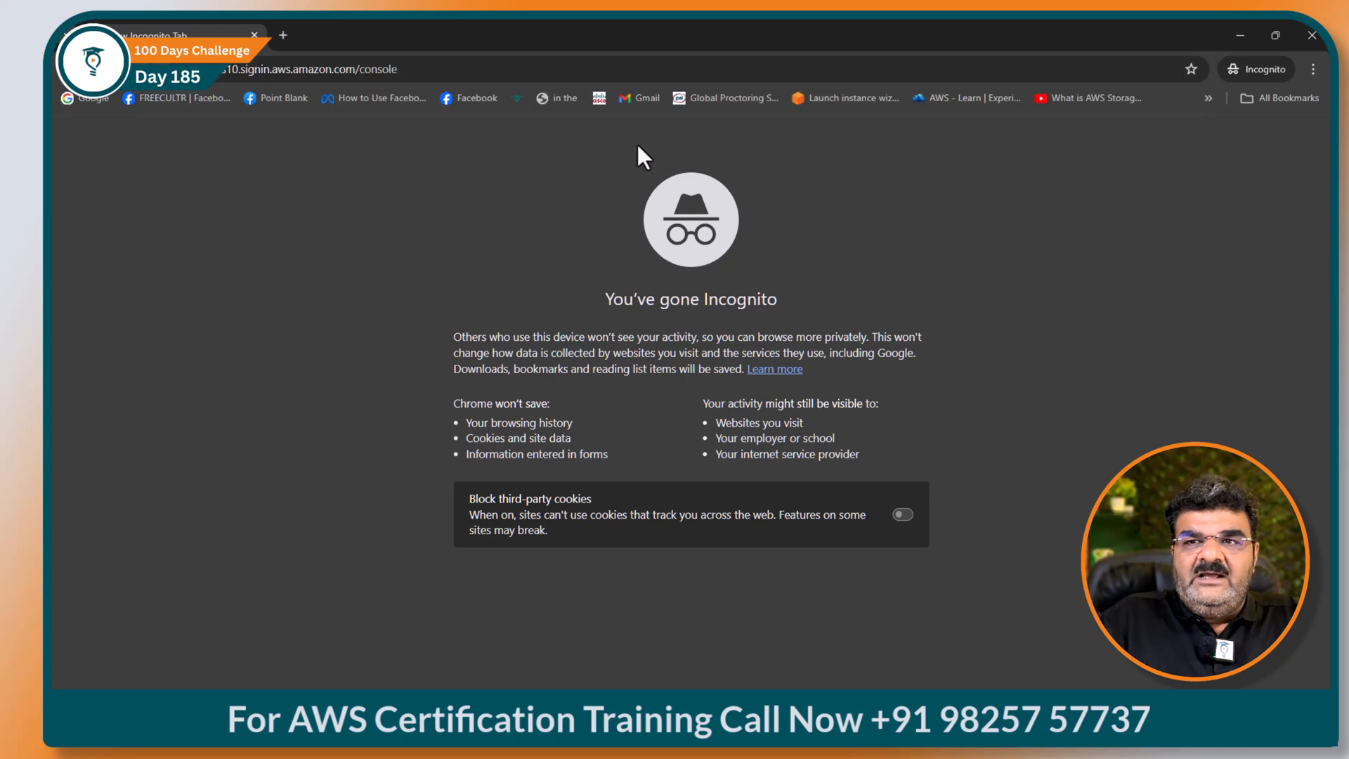
Step: Switch to the original browser window, then bring the incognito sign-in window forward again
click(1240, 35)
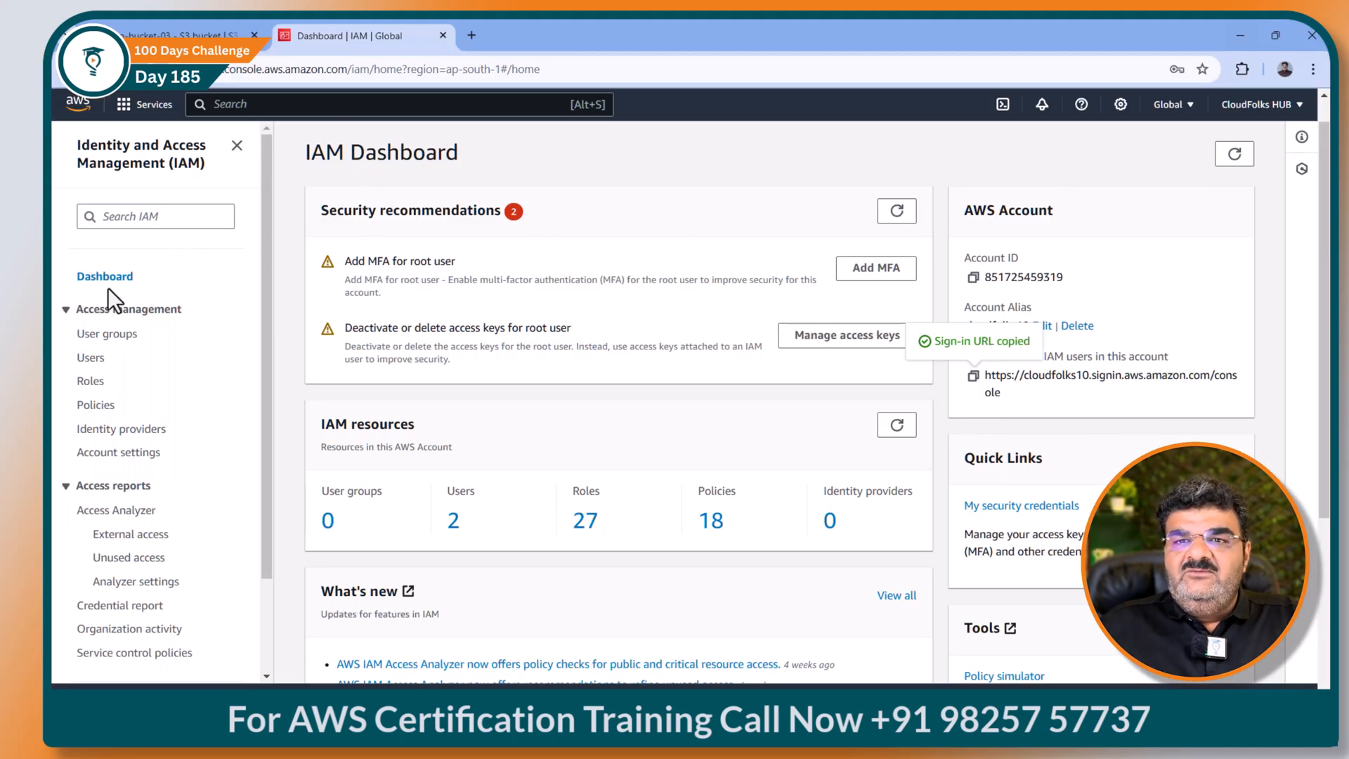
mouse_move(824, 701)
click(855, 676)
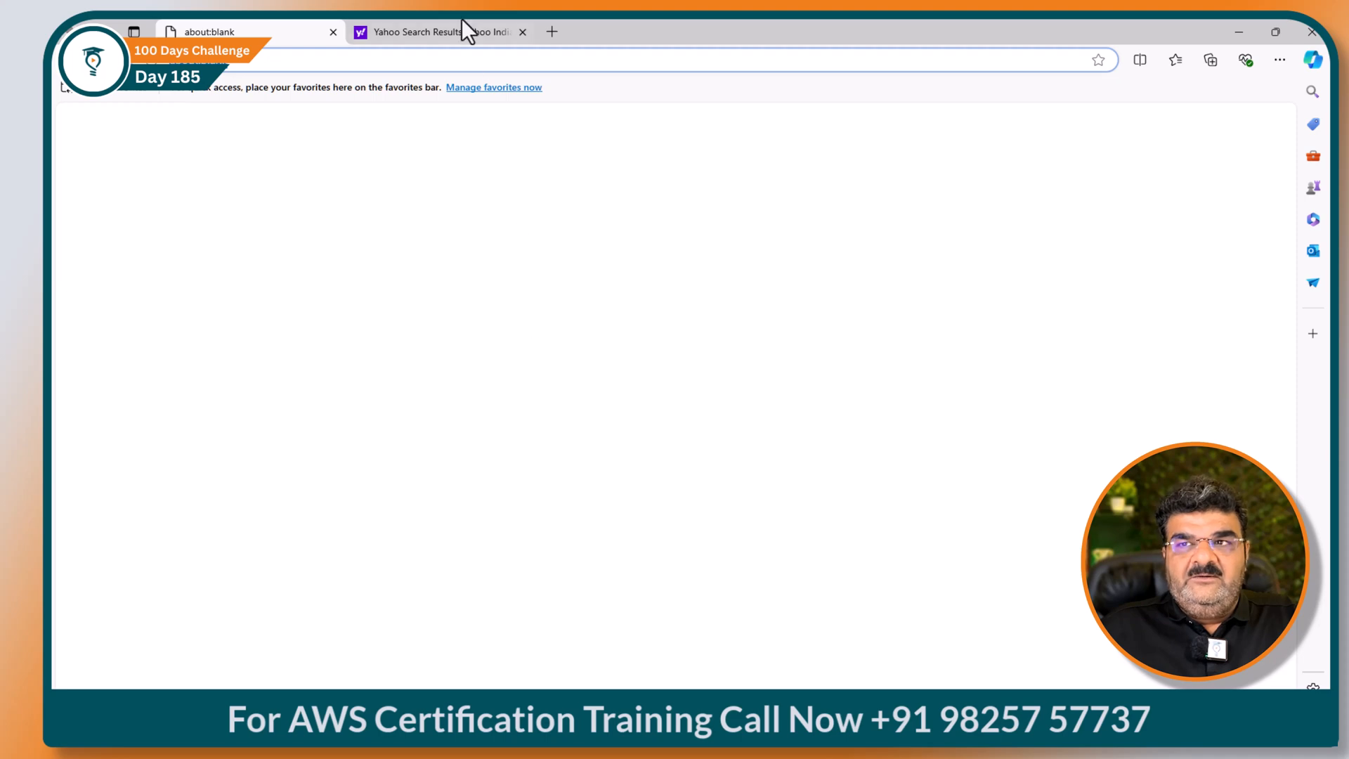
Step: Close the Yahoo tab in Edge and load the copied sign-in URL there
click(522, 32)
key(ctrl+v)
key(Return)
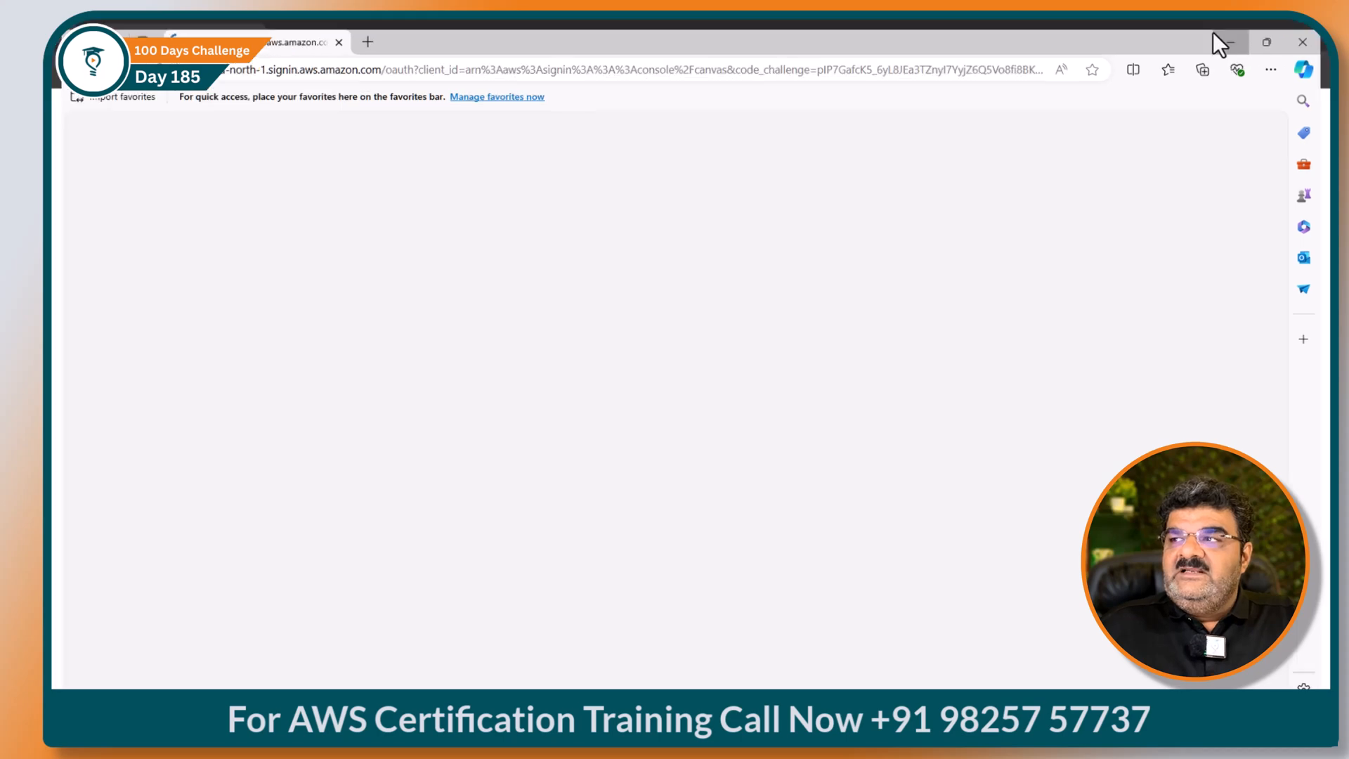
Step: In the incognito window, sign in as user-1 with its password
click(1220, 43)
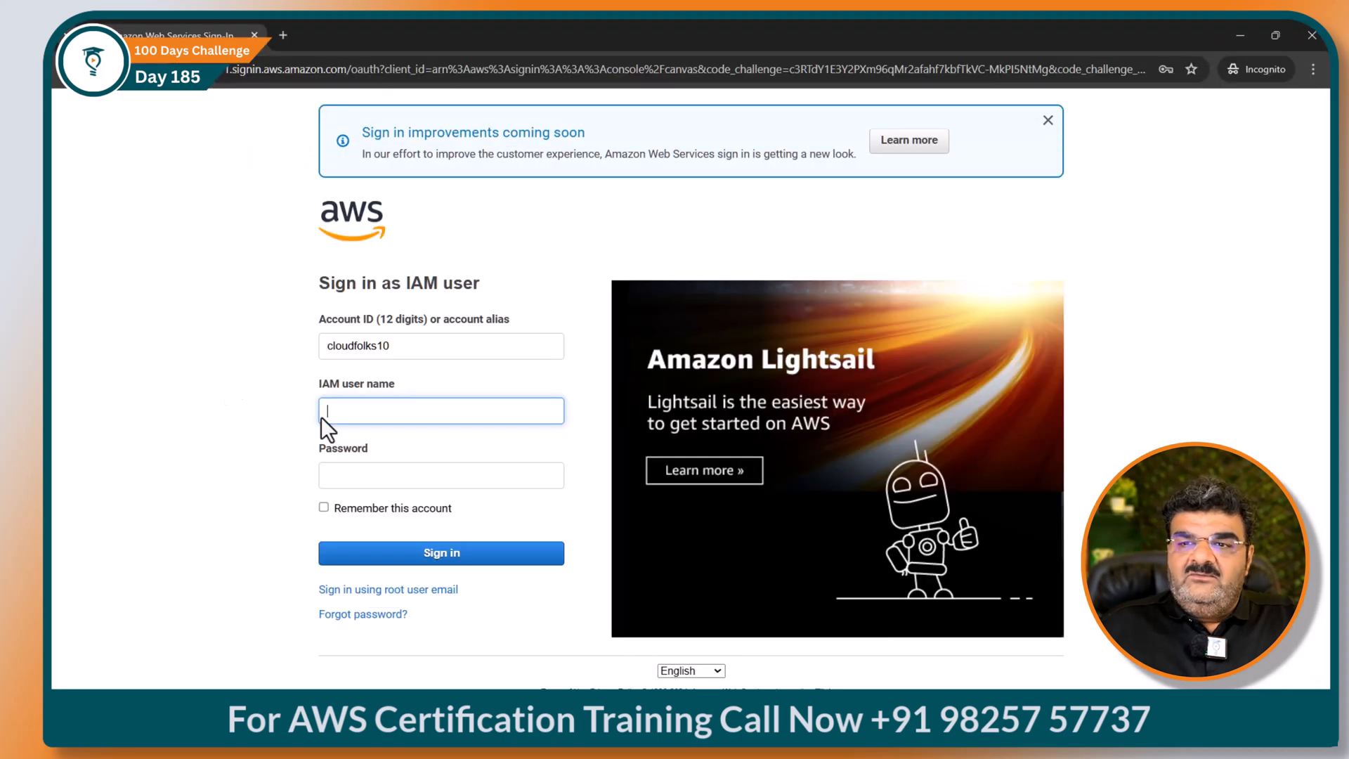
click(374, 410)
text(user-1)
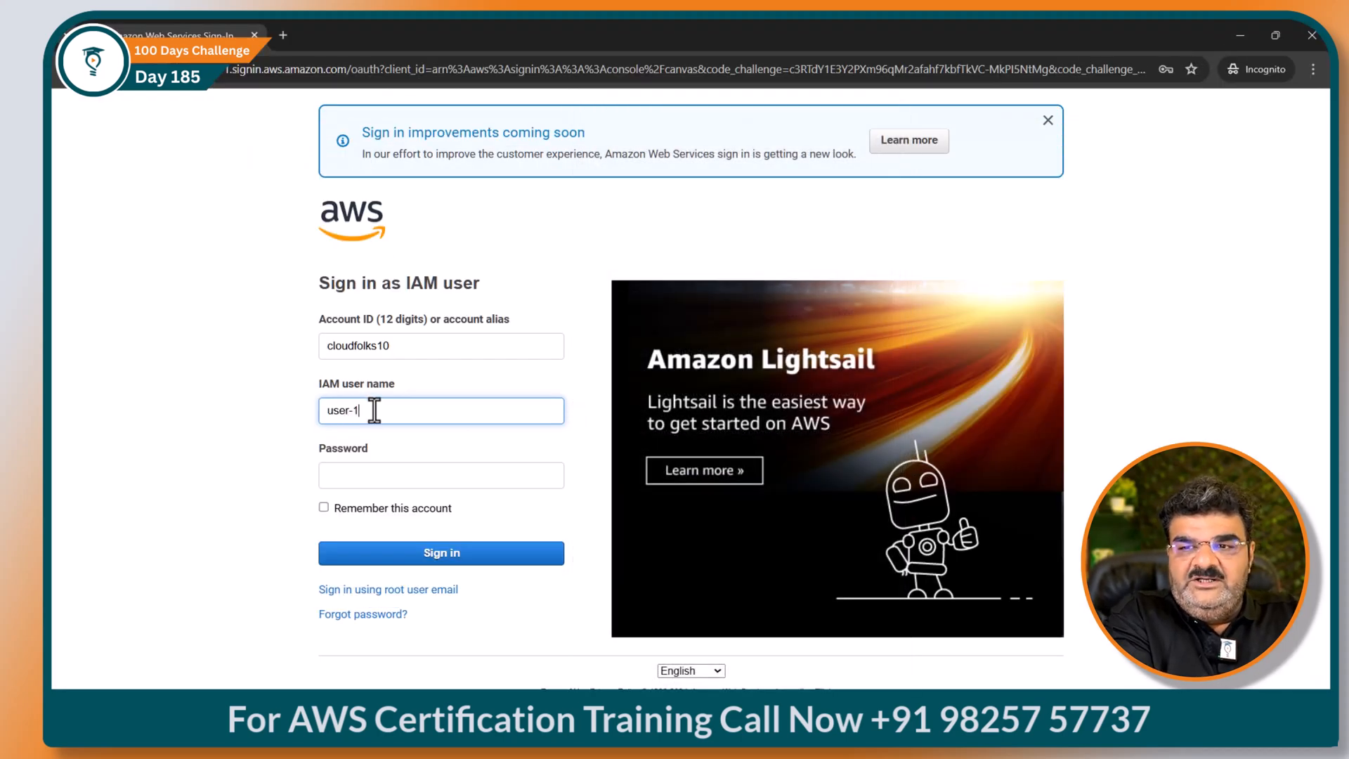
key(Tab)
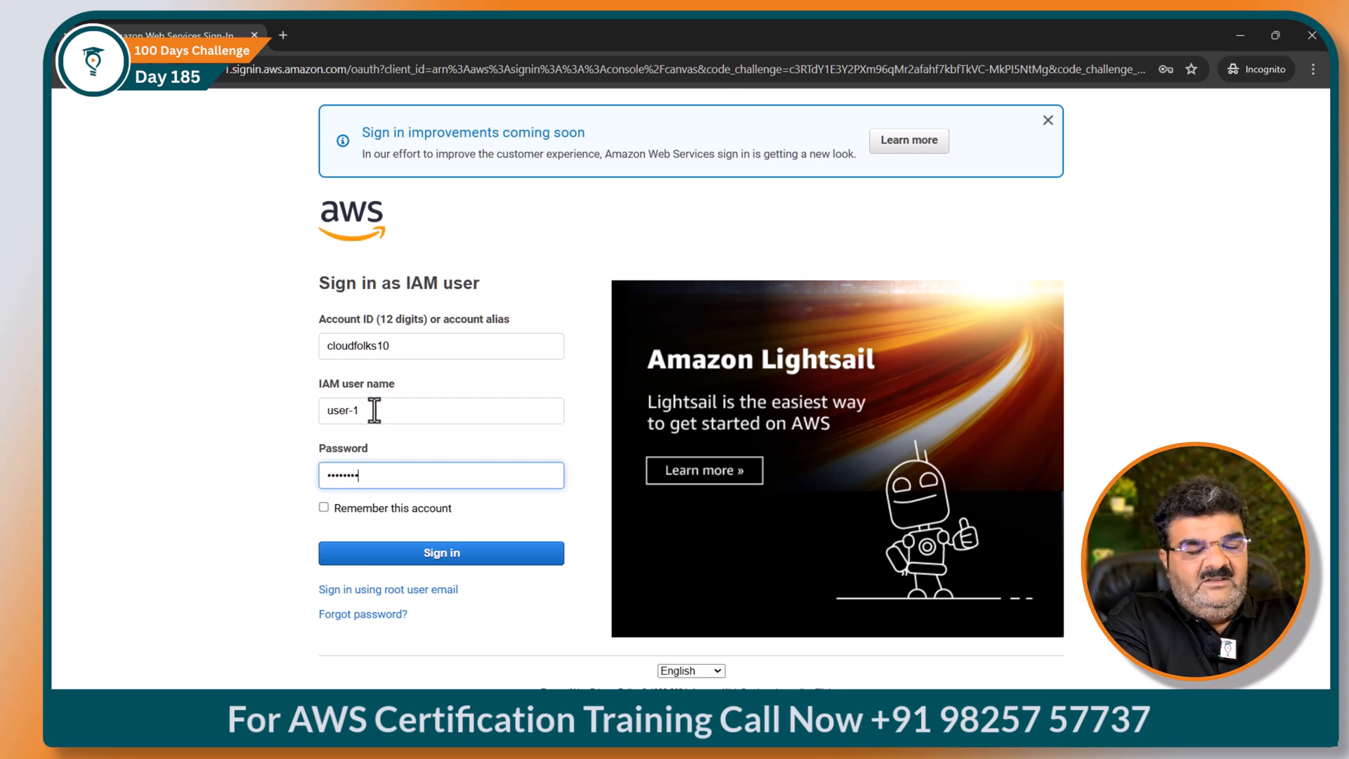
key(Return)
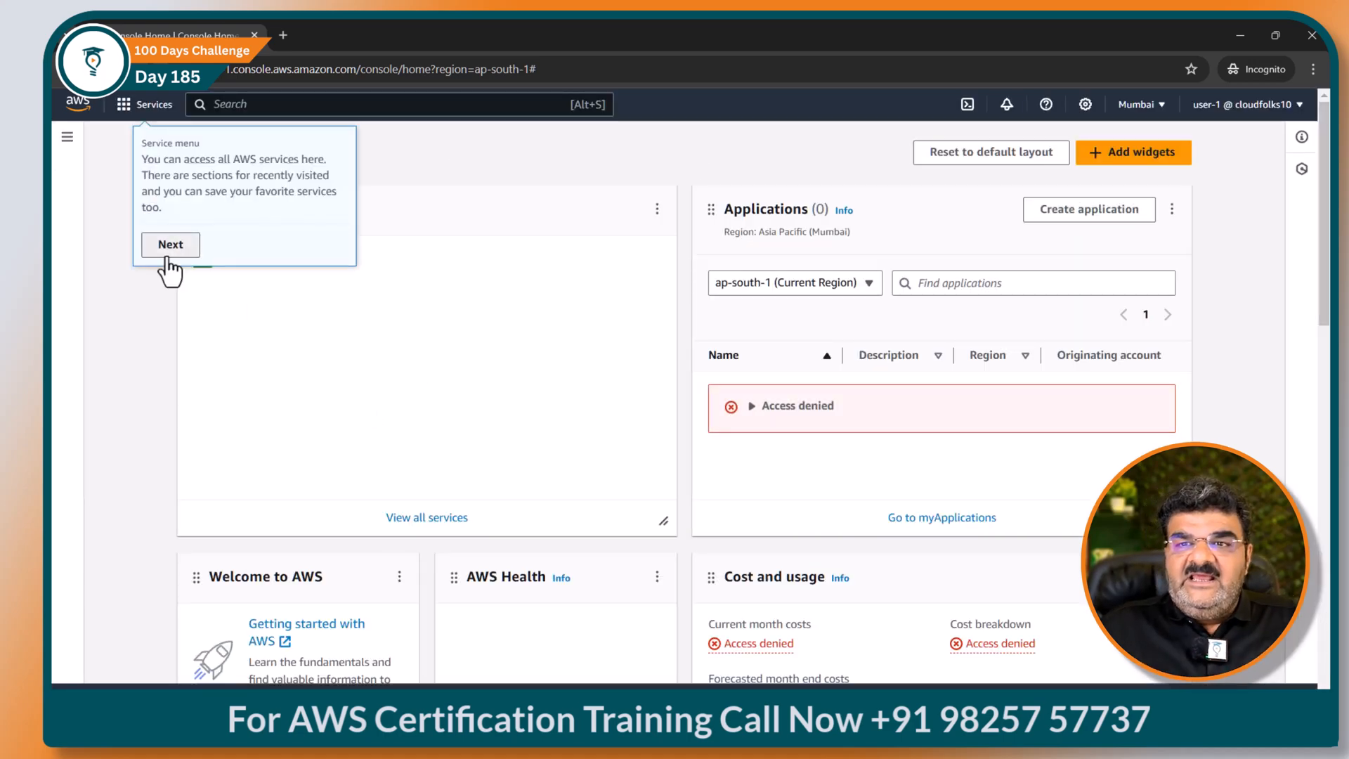
Step: Dismiss the console welcome tour, search, and notification tips
click(168, 247)
click(242, 226)
click(1031, 234)
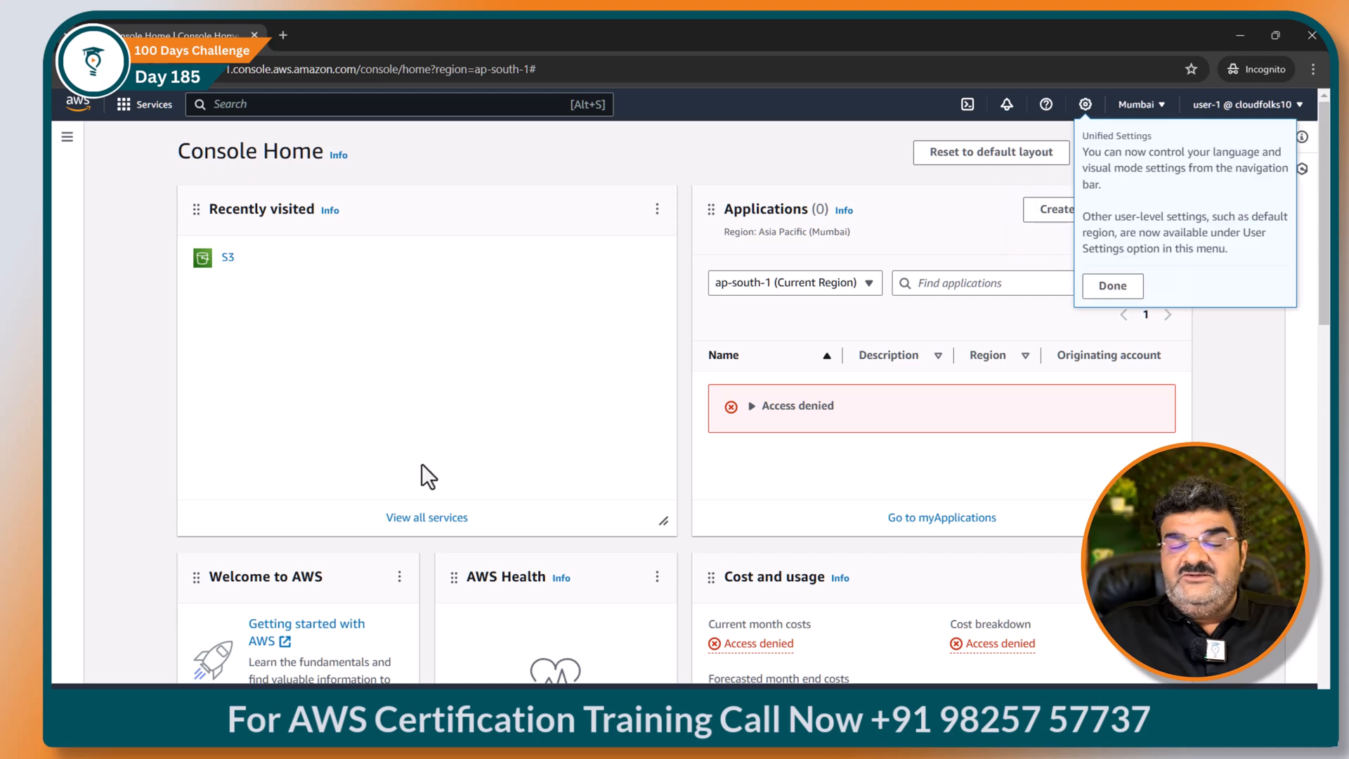
click(1112, 286)
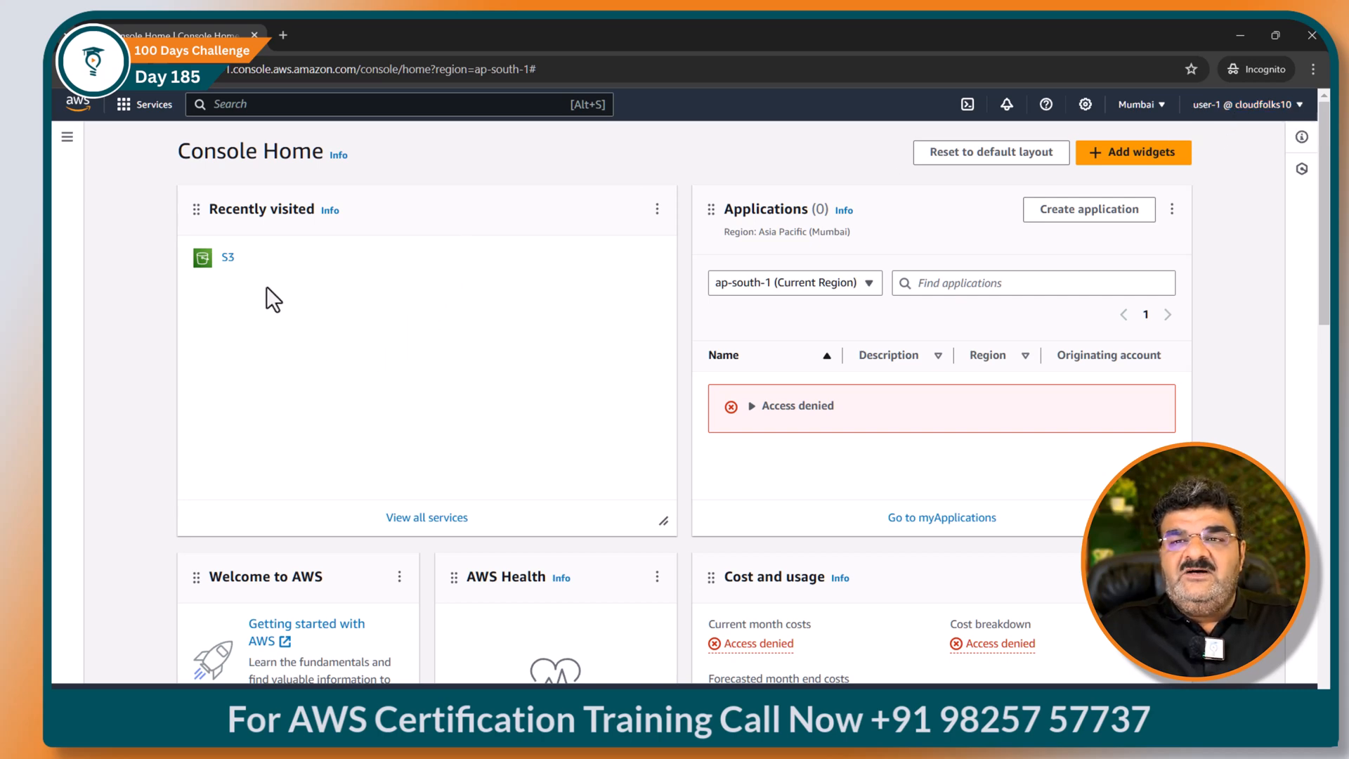
Step: Open S3 as user-1 and view the Buckets and Access Points lists, both denied
click(243, 105)
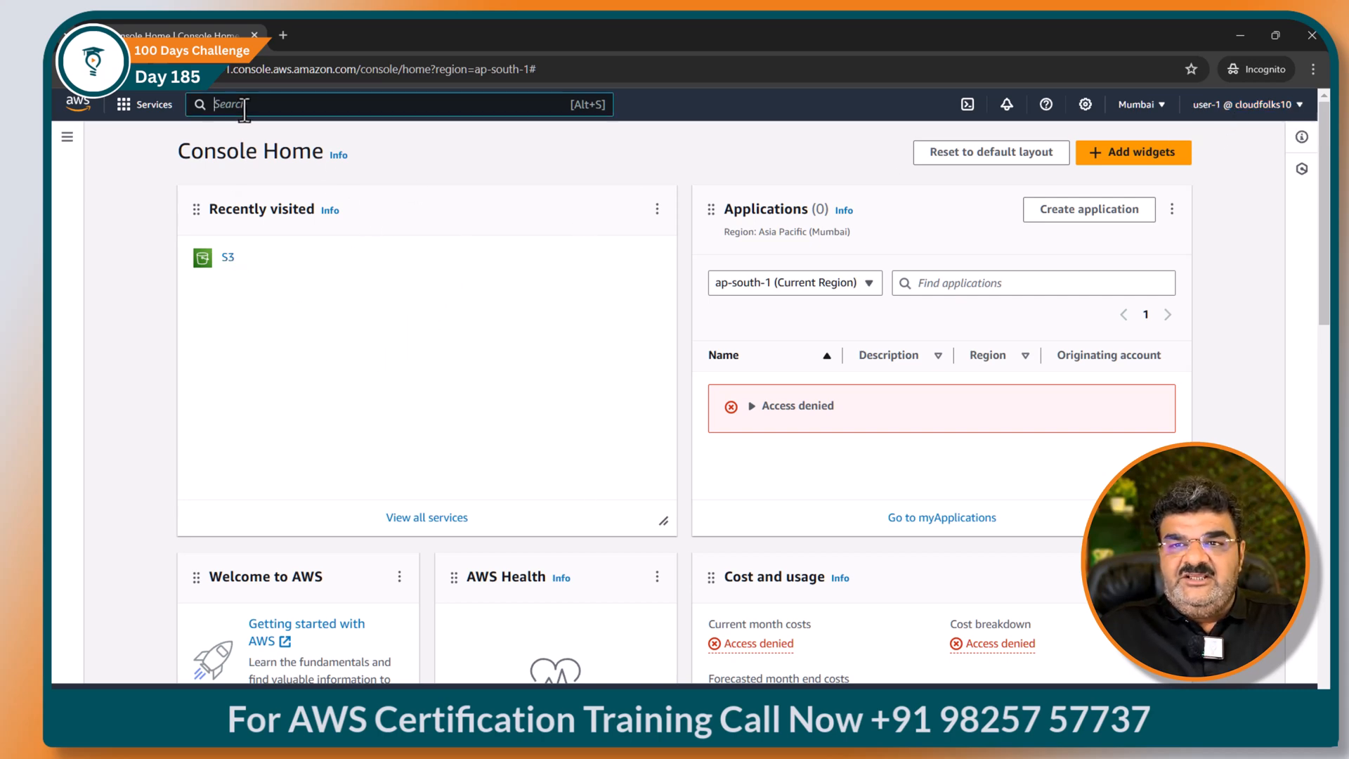
text(s3)
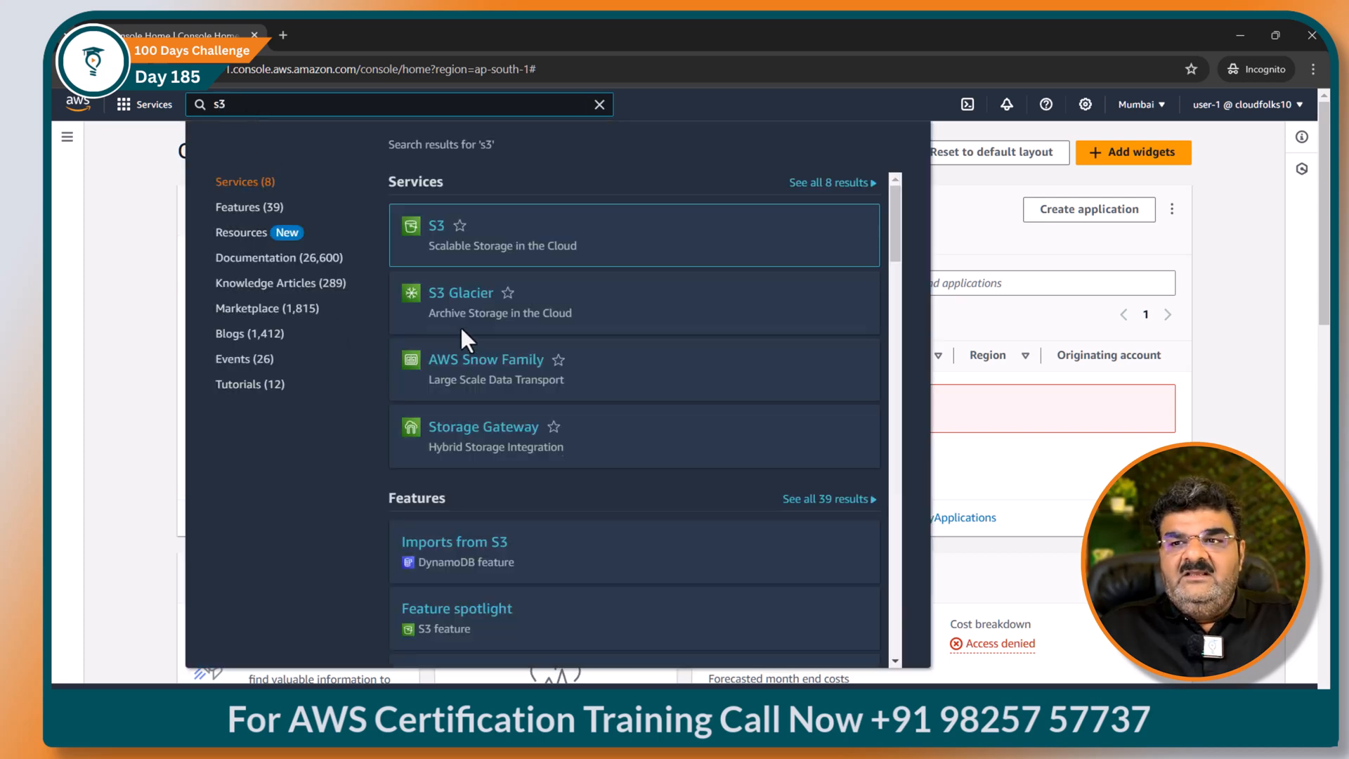
click(438, 226)
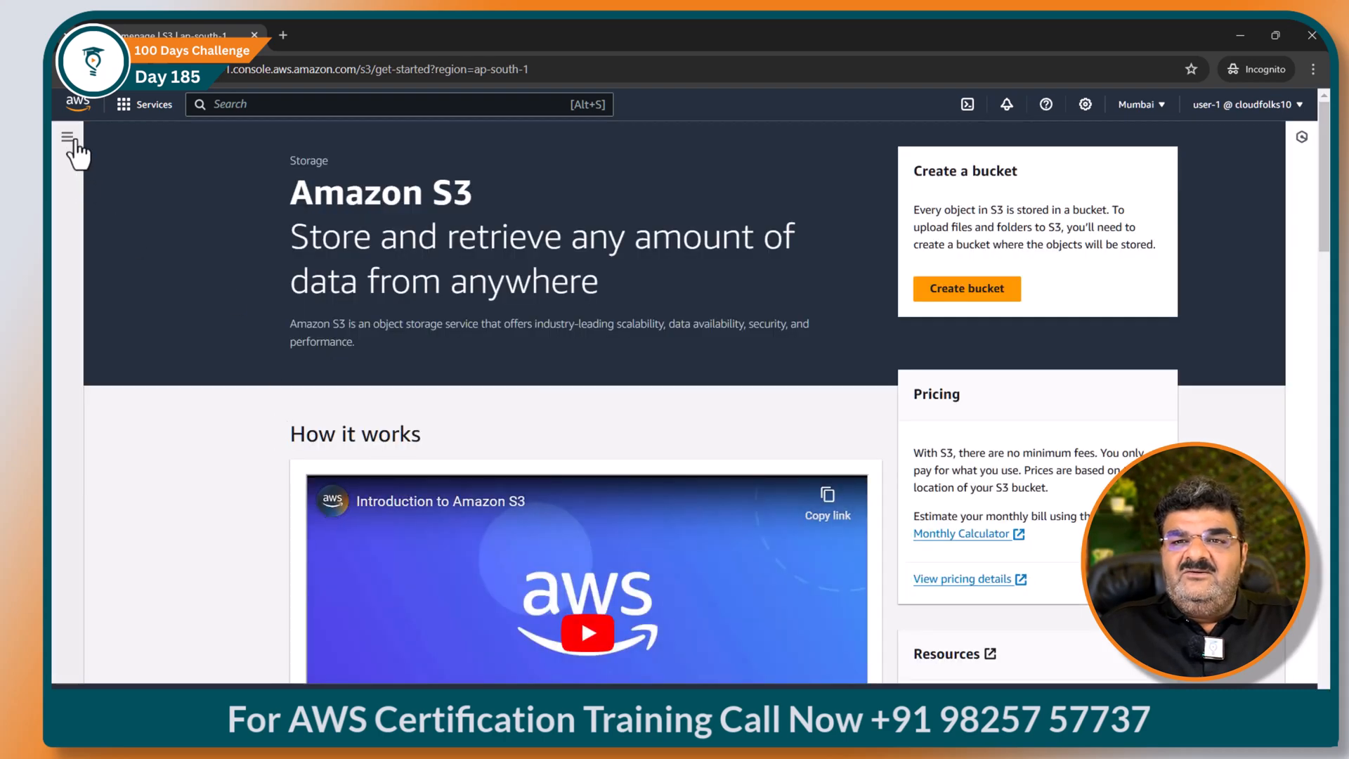
click(66, 136)
click(96, 195)
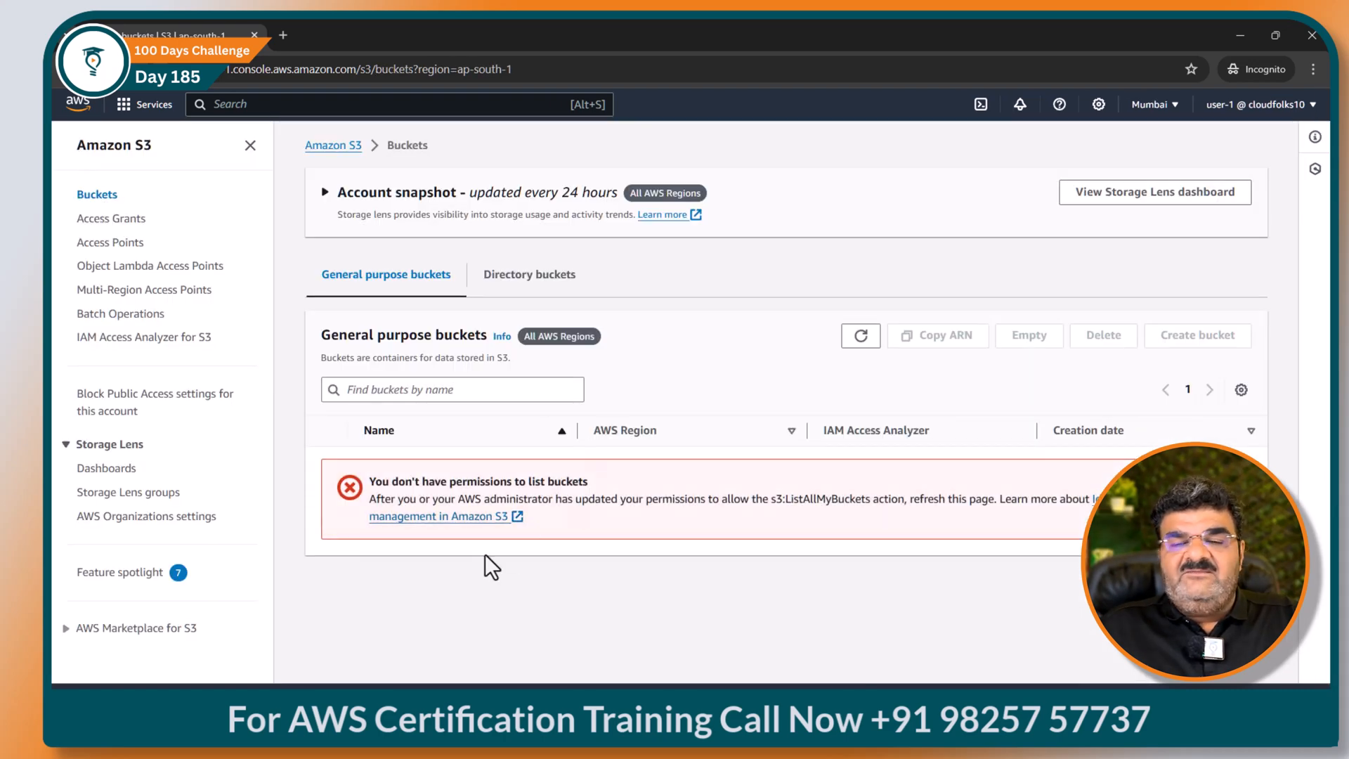
click(125, 244)
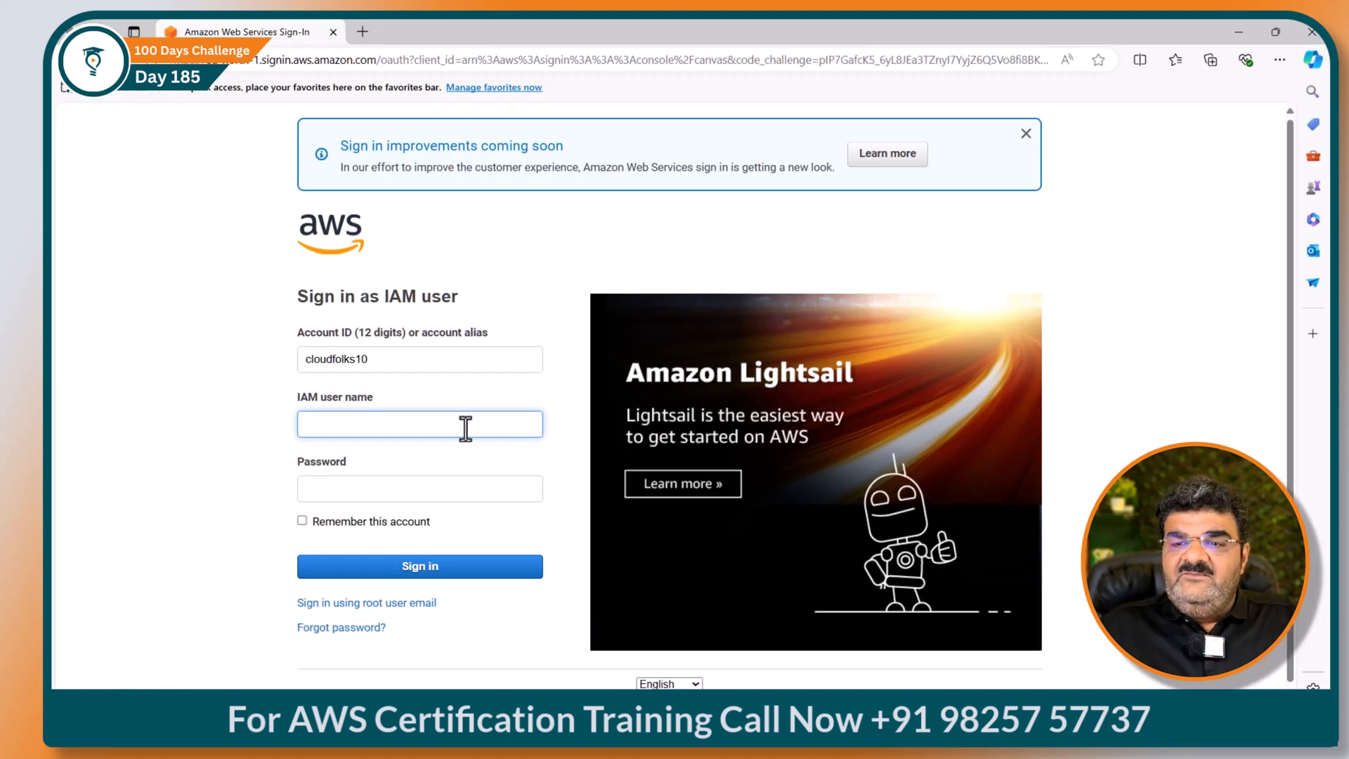
Step: Enter user-2 as the IAM user name in Edge's sign-in form and type its password
text(user-2)
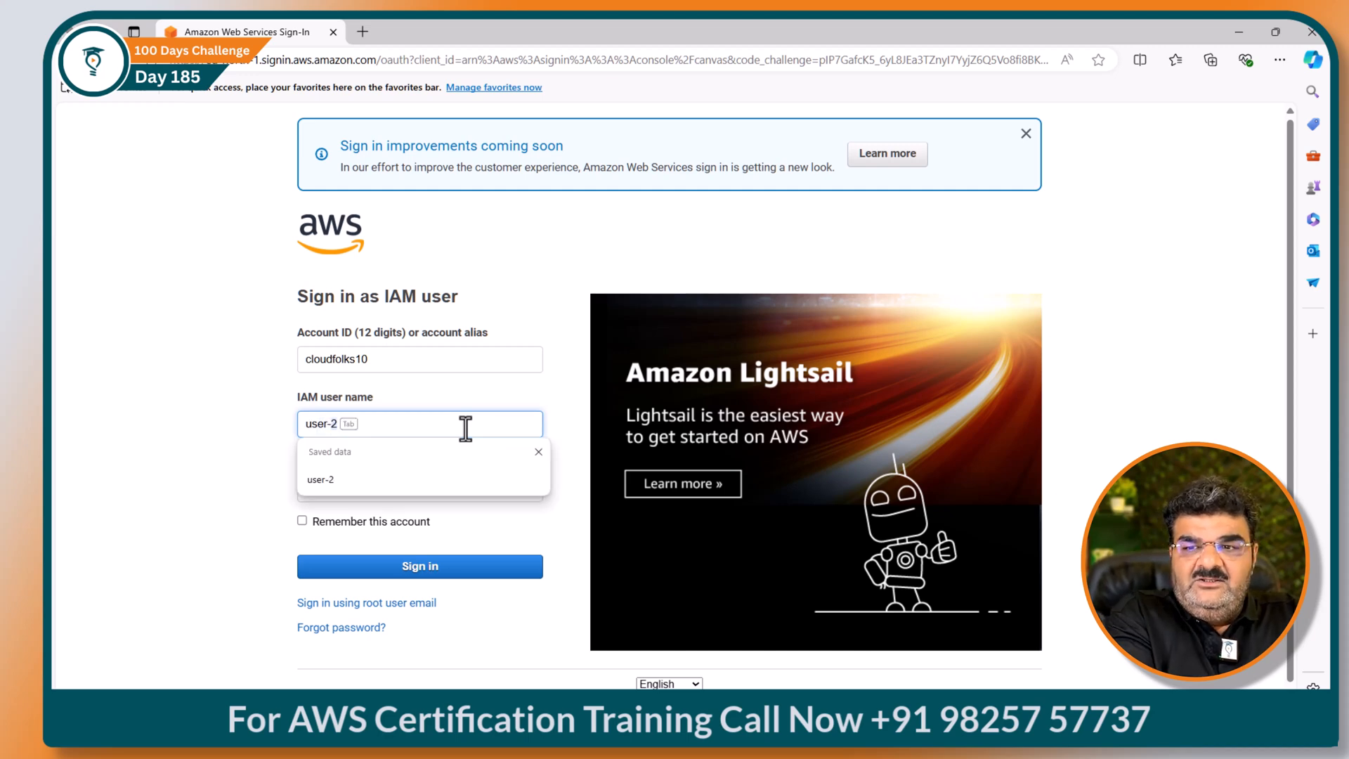
key(Tab)
text(••••••)
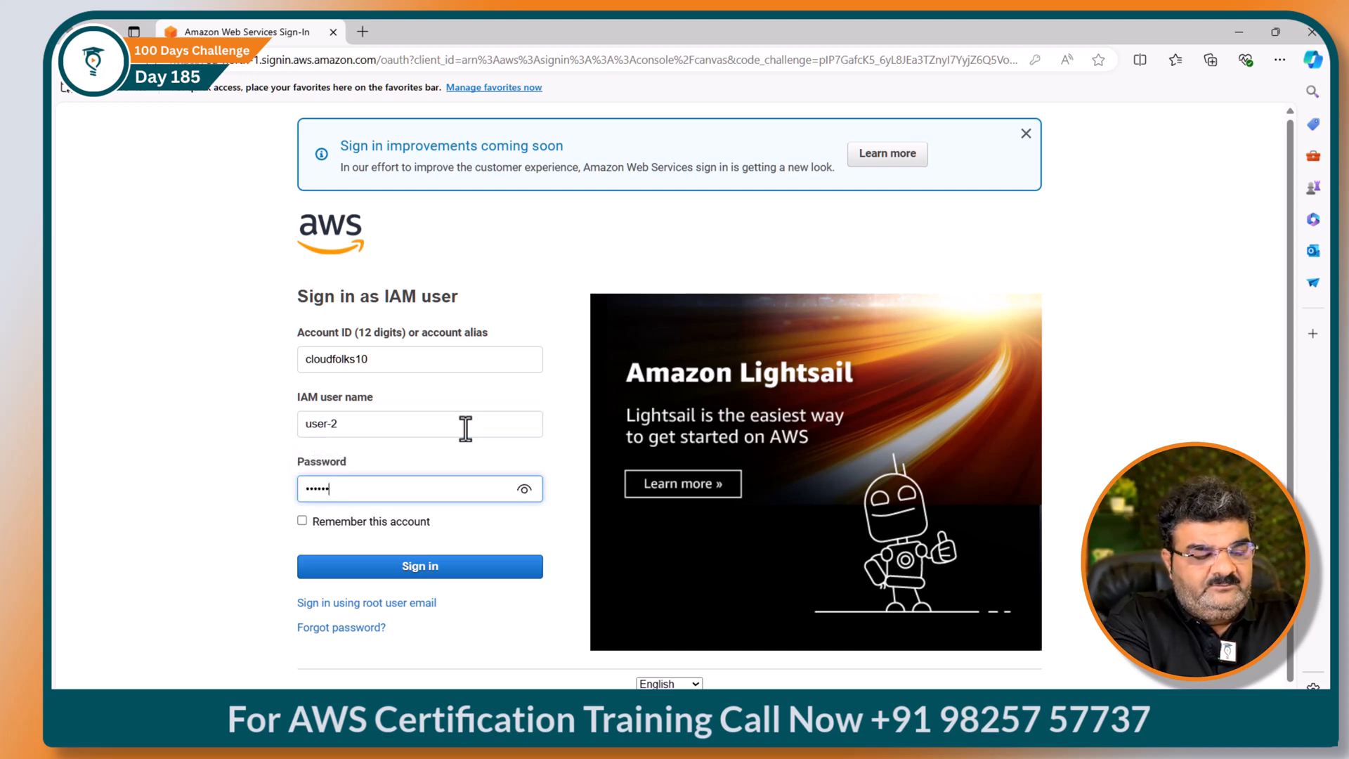
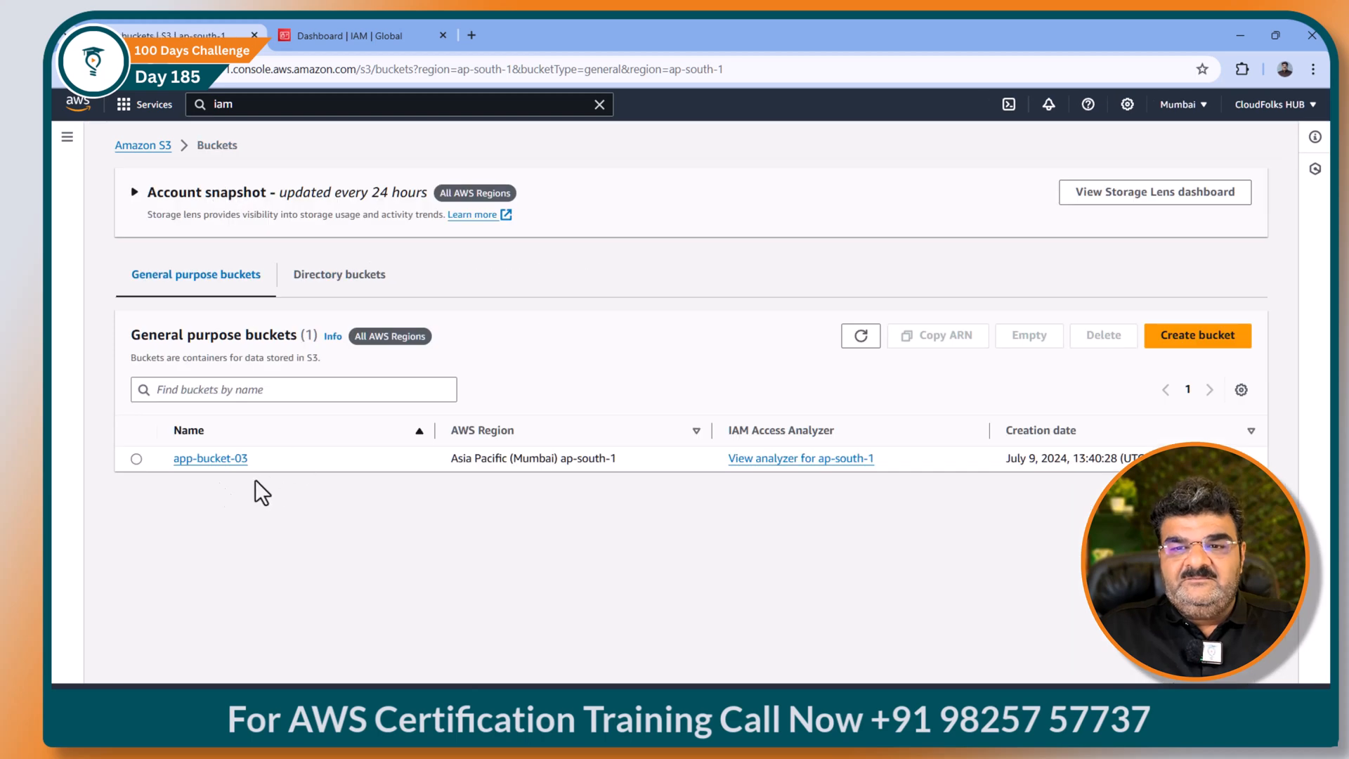
Step: From app-bucket-03's Access Points, start a new access point named ap-1
click(231, 460)
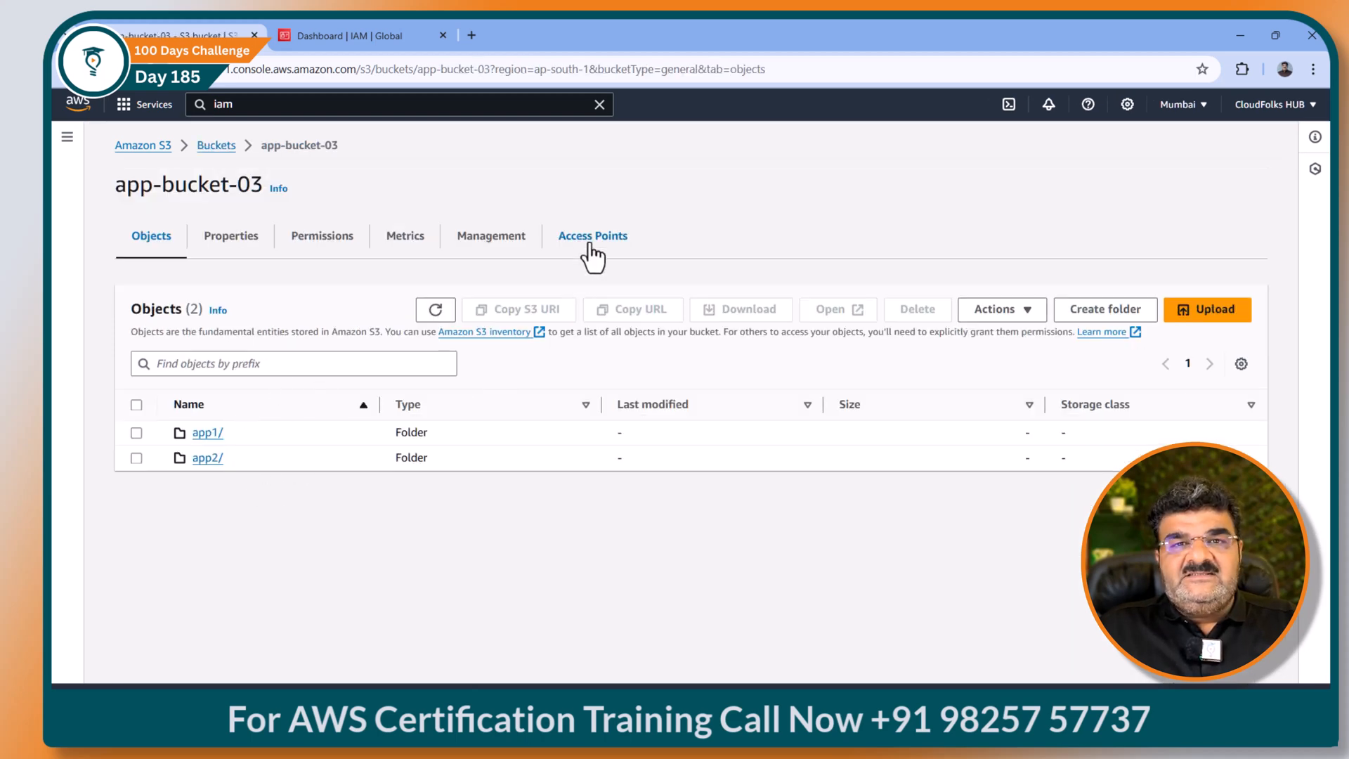
click(593, 242)
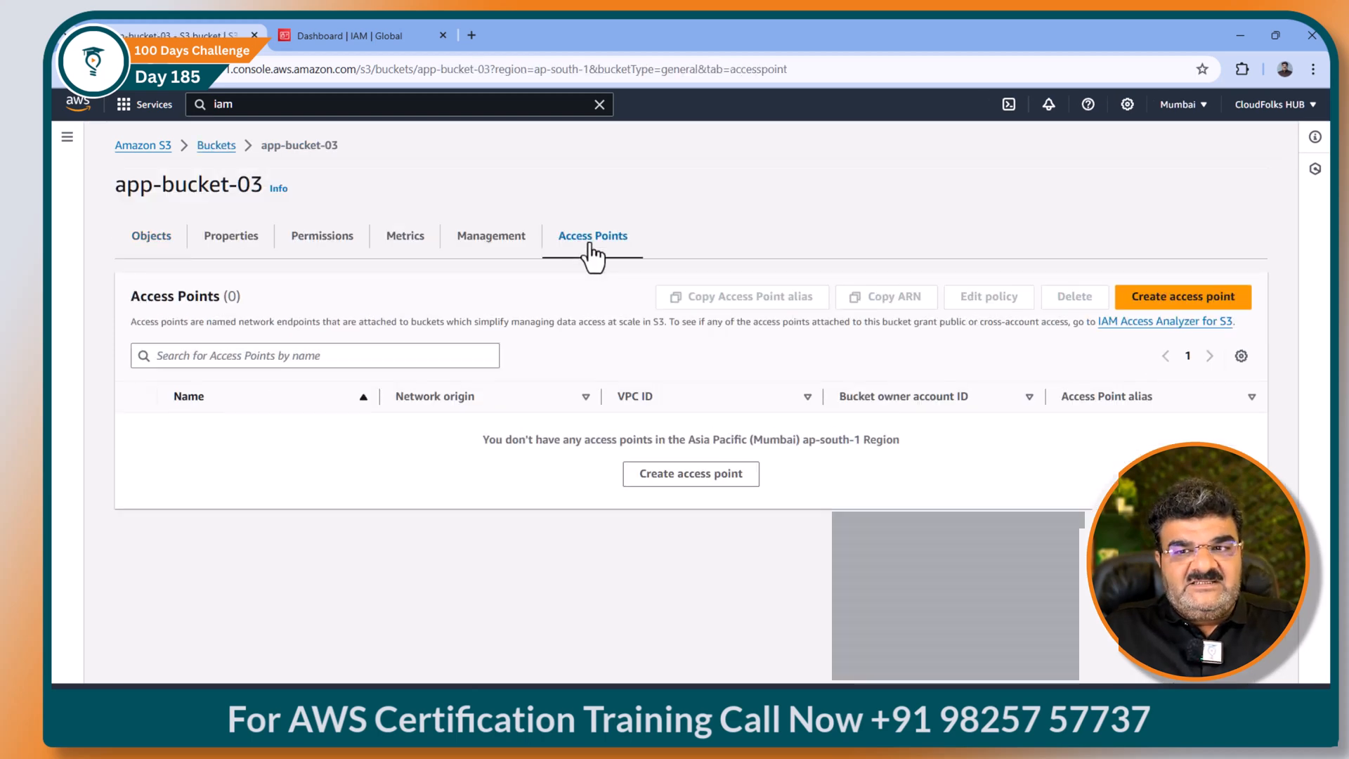
click(1175, 298)
click(259, 412)
text(acc)
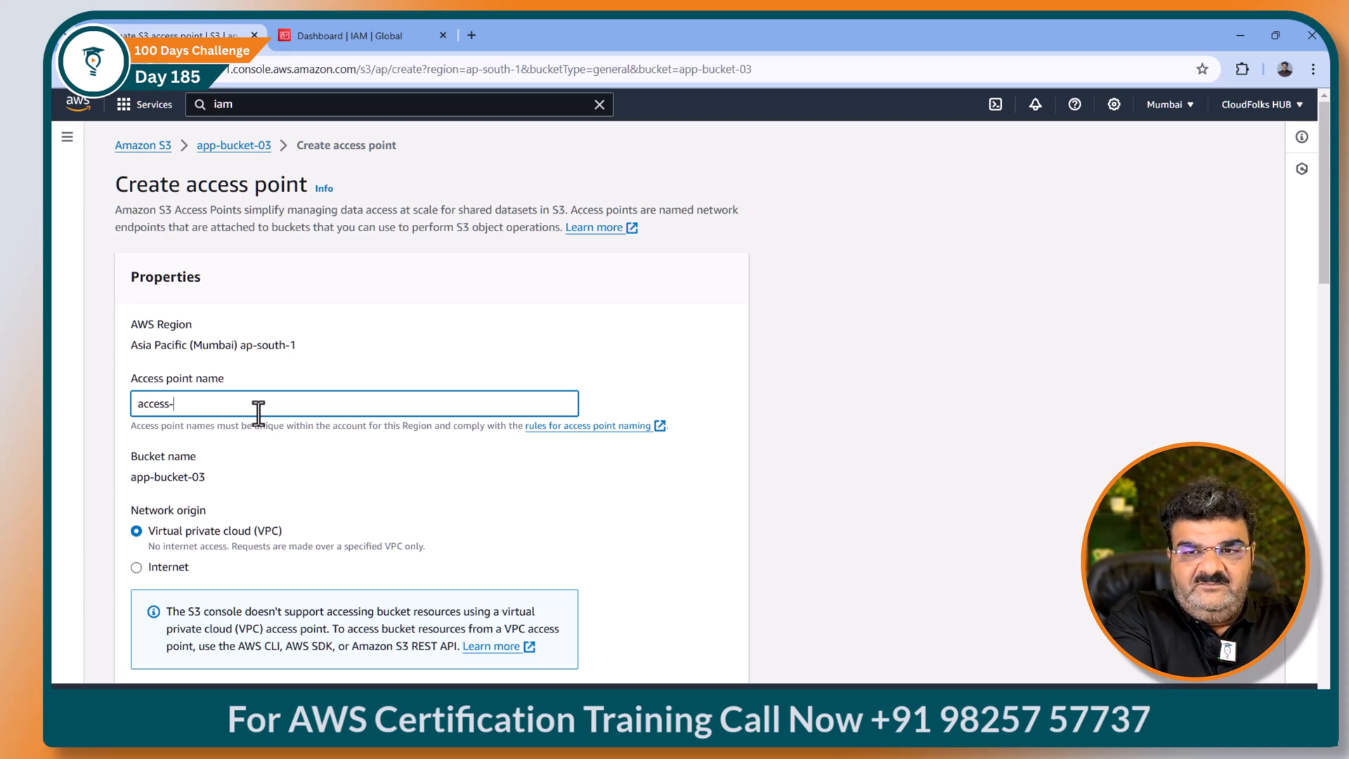
text(ess)
key(BackSpace)
key(BackSpace)
key(BackSpace)
key(BackSpace)
key(BackSpace)
key(BackSpace)
text(ap-1)
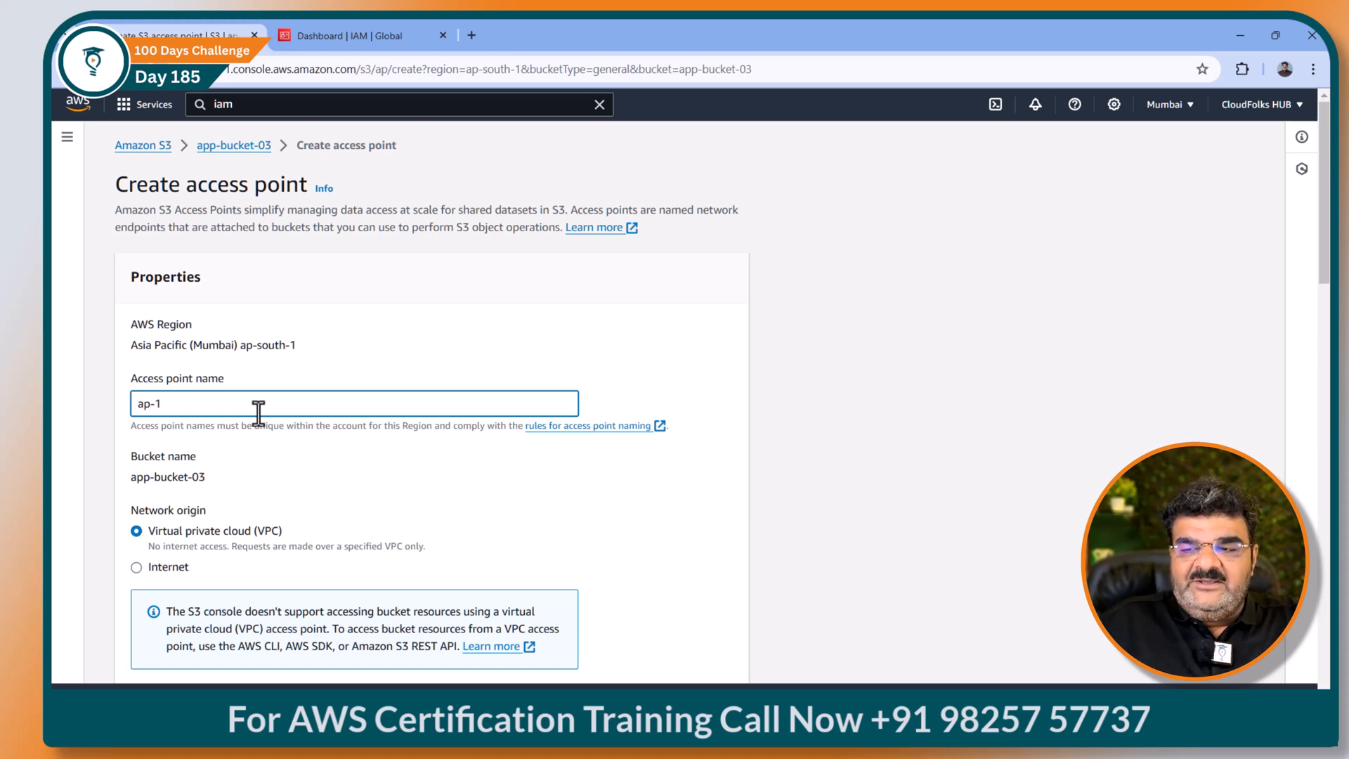
Step: Check the architecture diagram, set Internet network origin, and focus the Policy editor
mouse_move(825, 720)
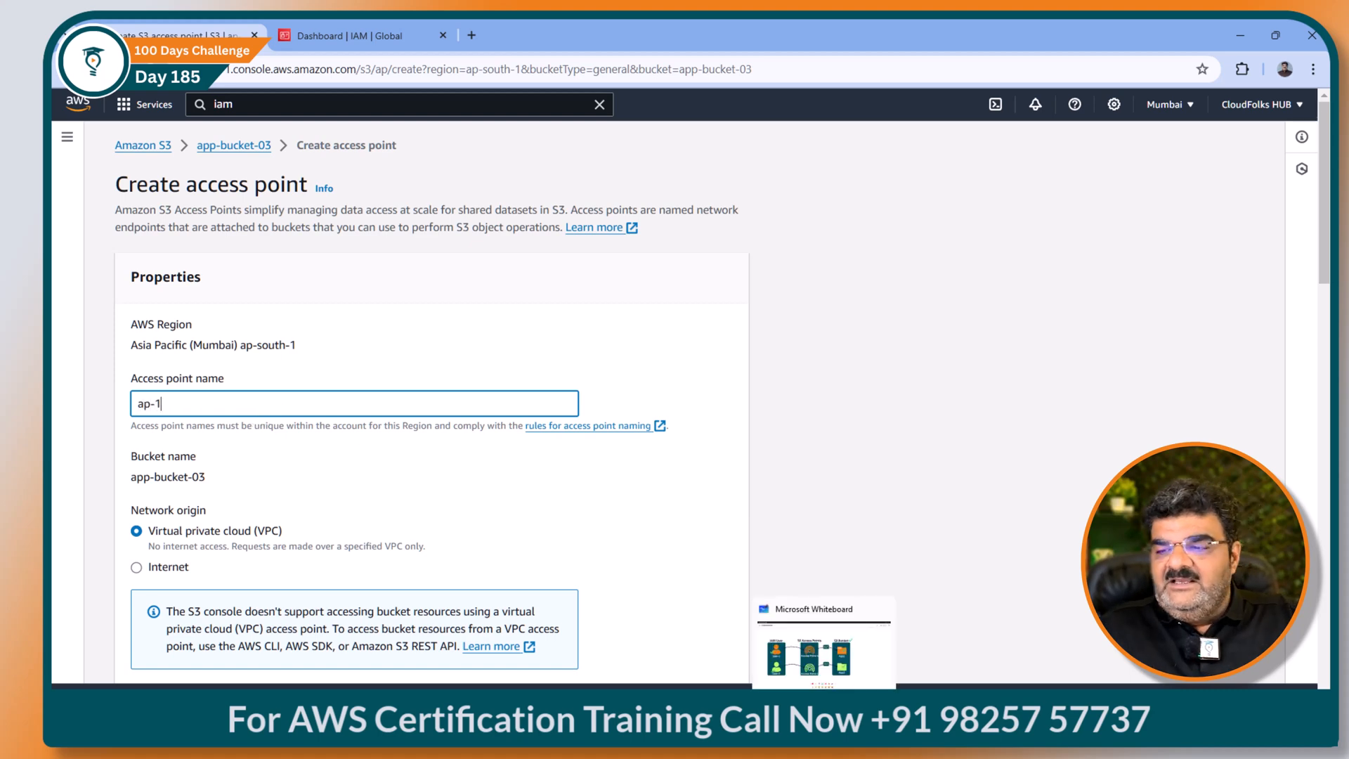
click(824, 720)
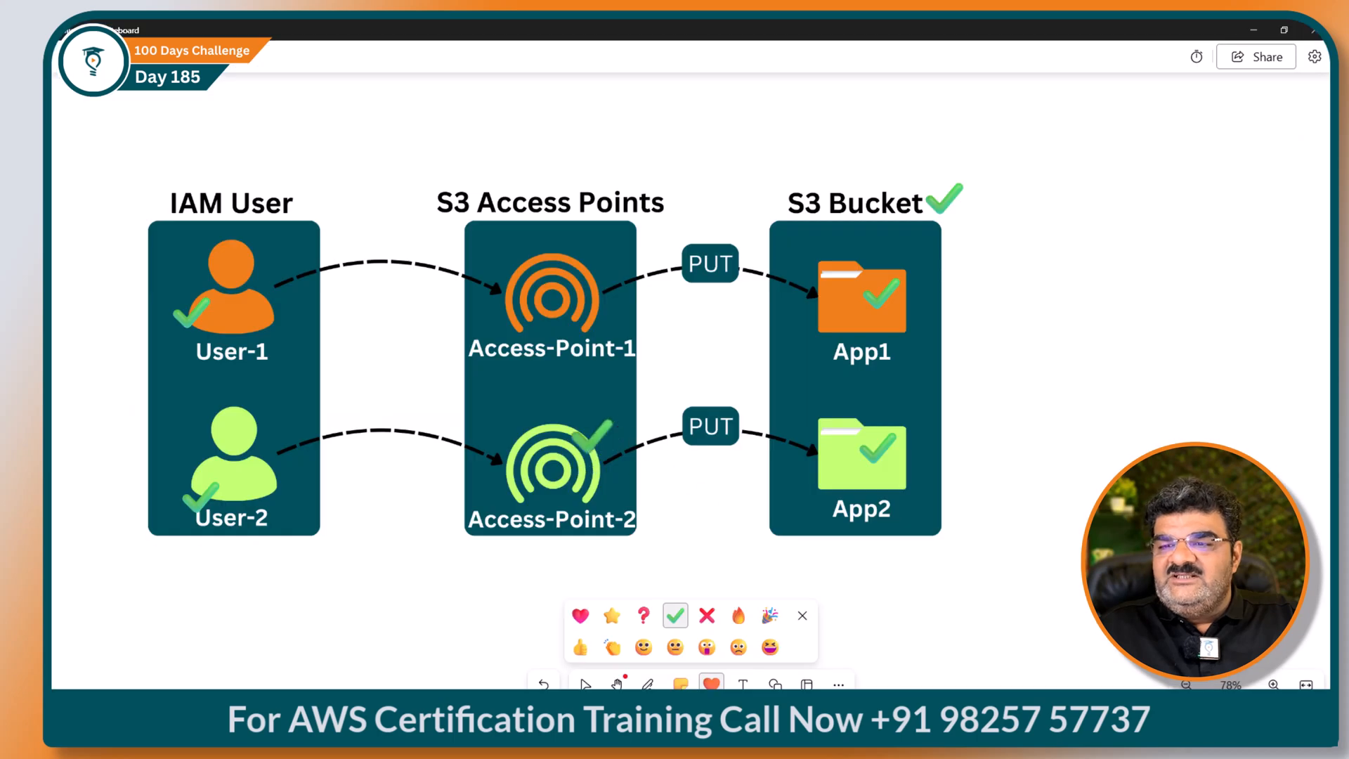
click(1252, 29)
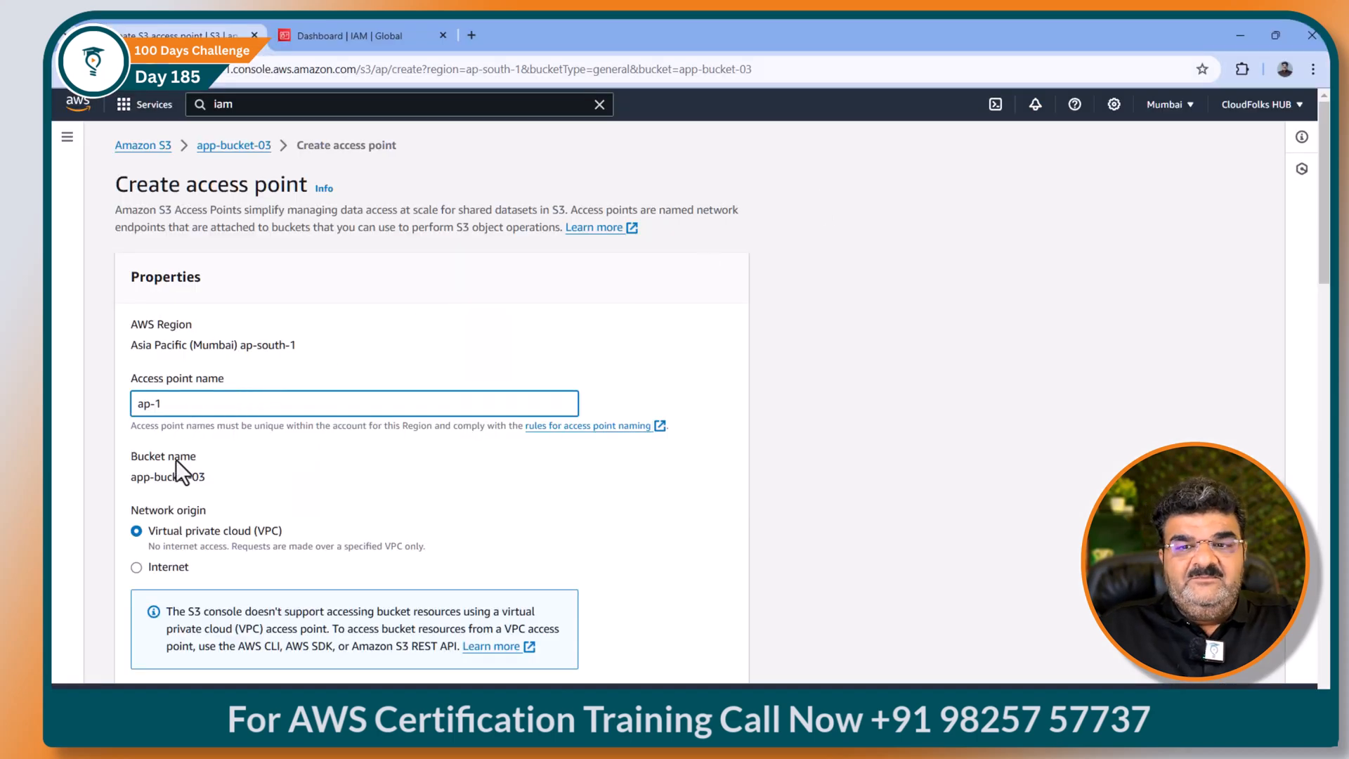
click(158, 566)
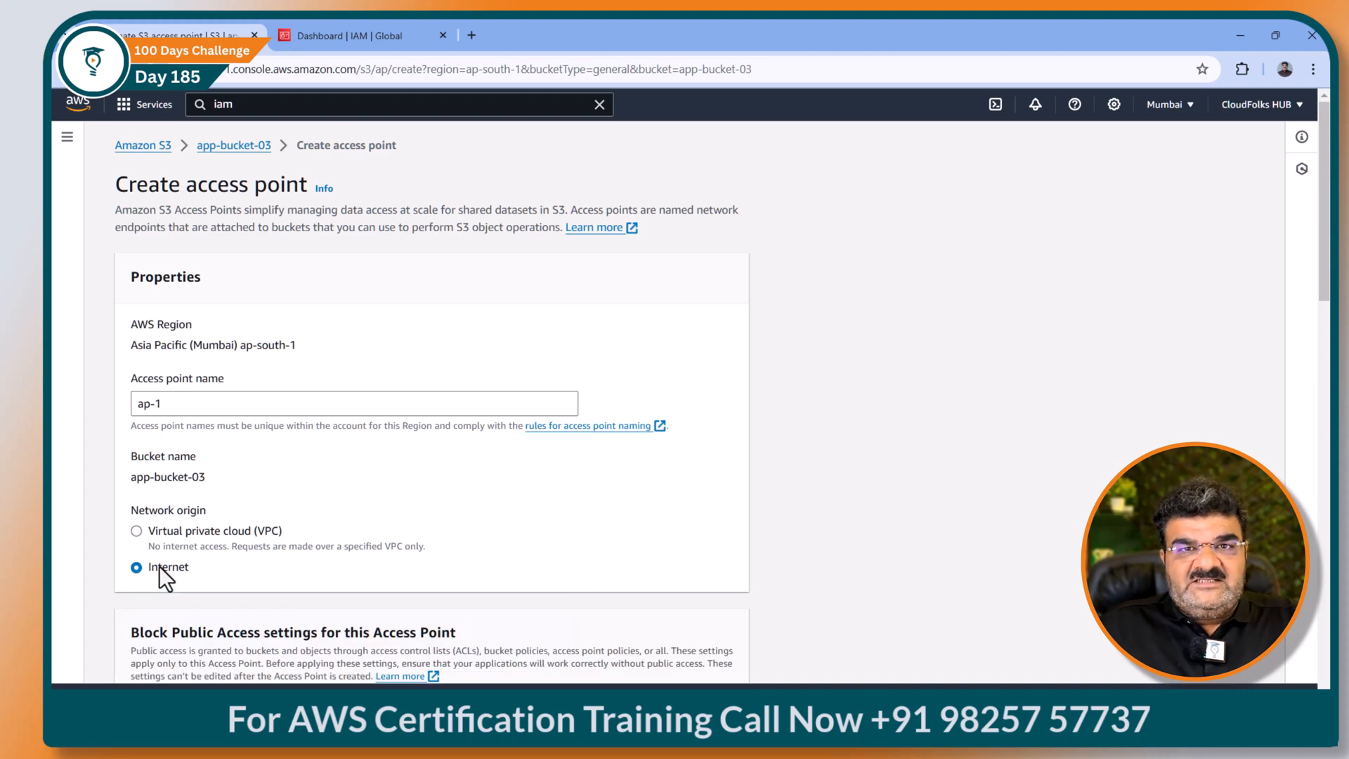
scroll(159, 567, down, 10)
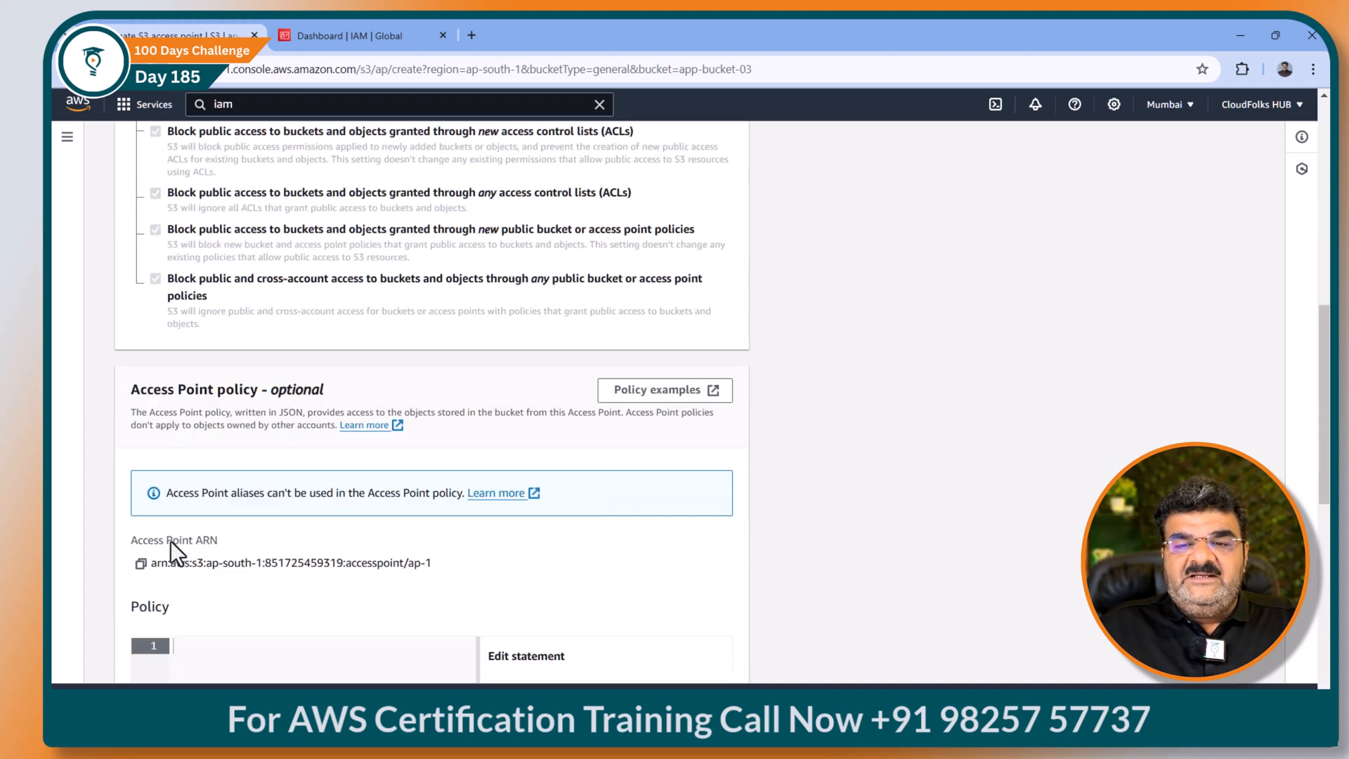
scroll(210, 478, down, 3)
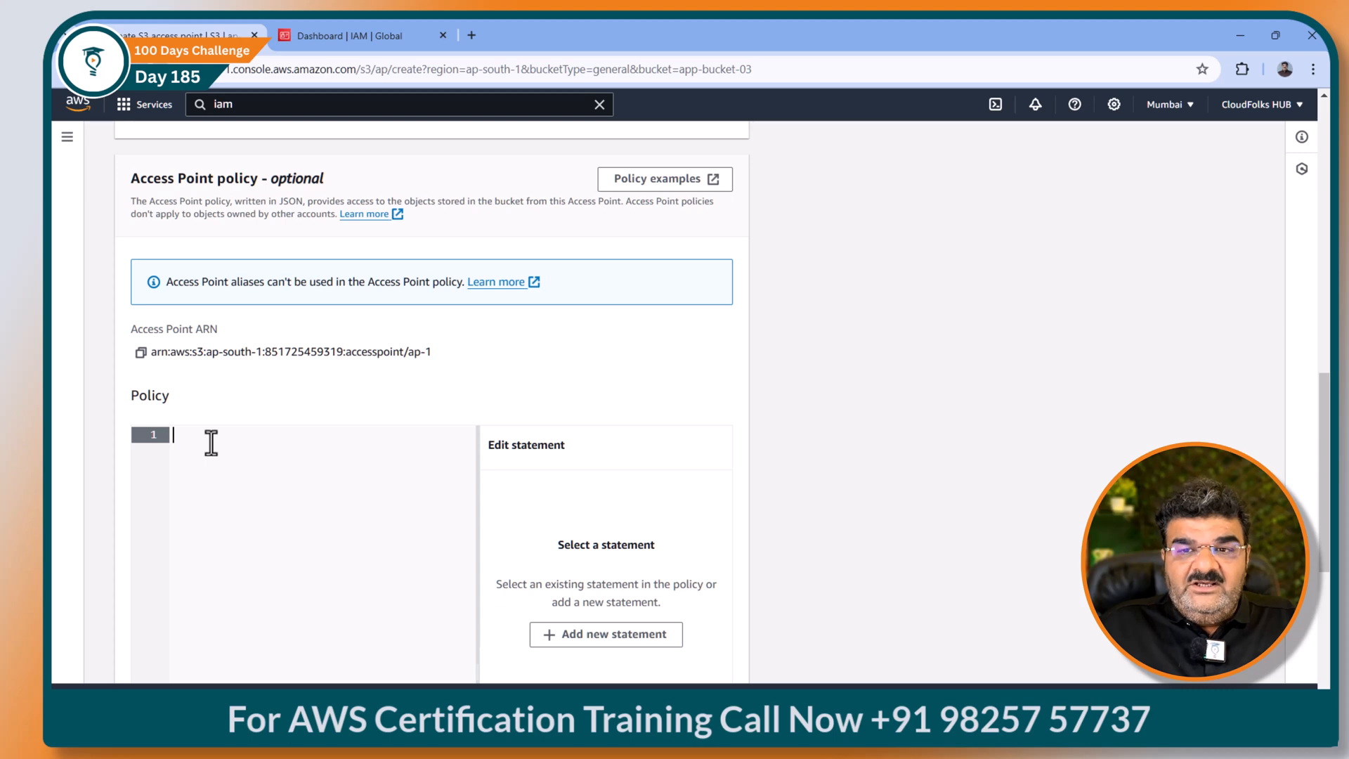
click(237, 469)
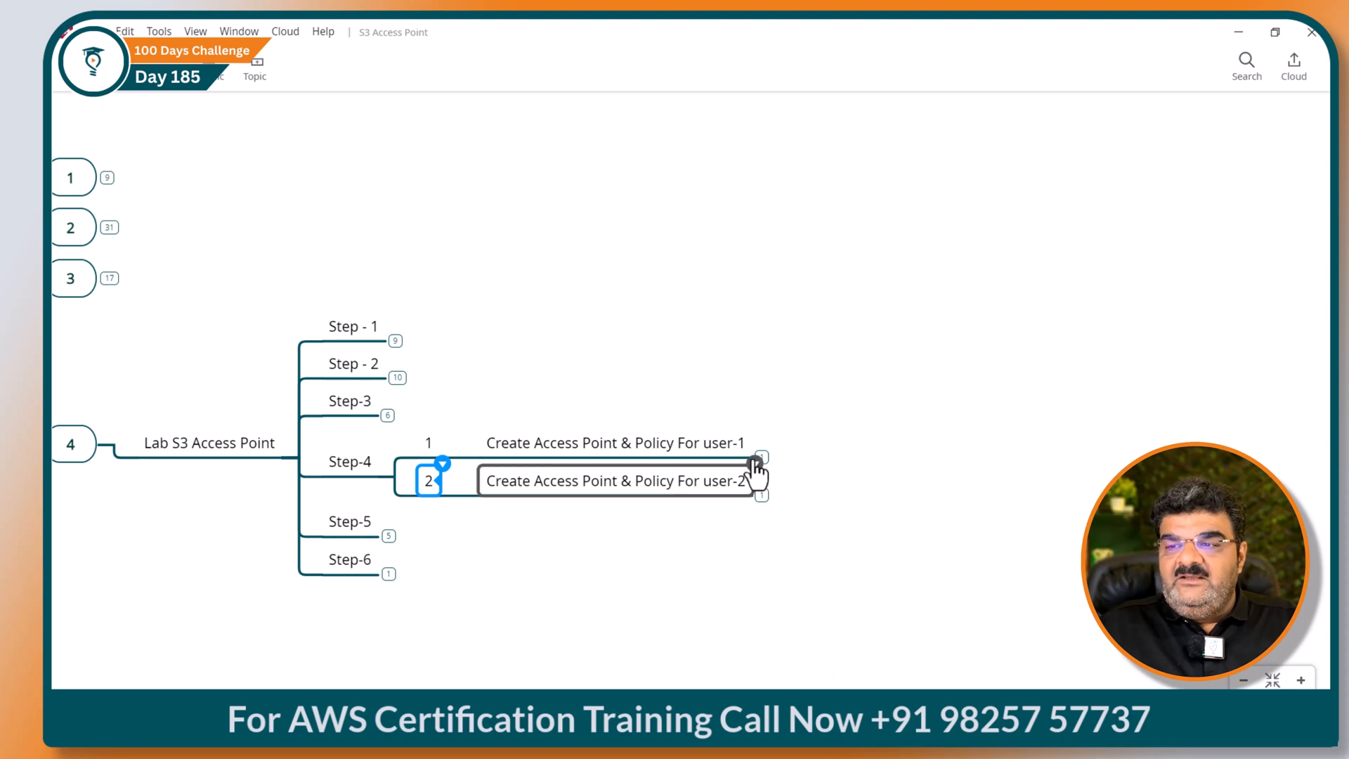
Step: Copy the 13-line s3:PutObject policy JSON from user-1's mind map node into editor.json
click(761, 455)
click(762, 457)
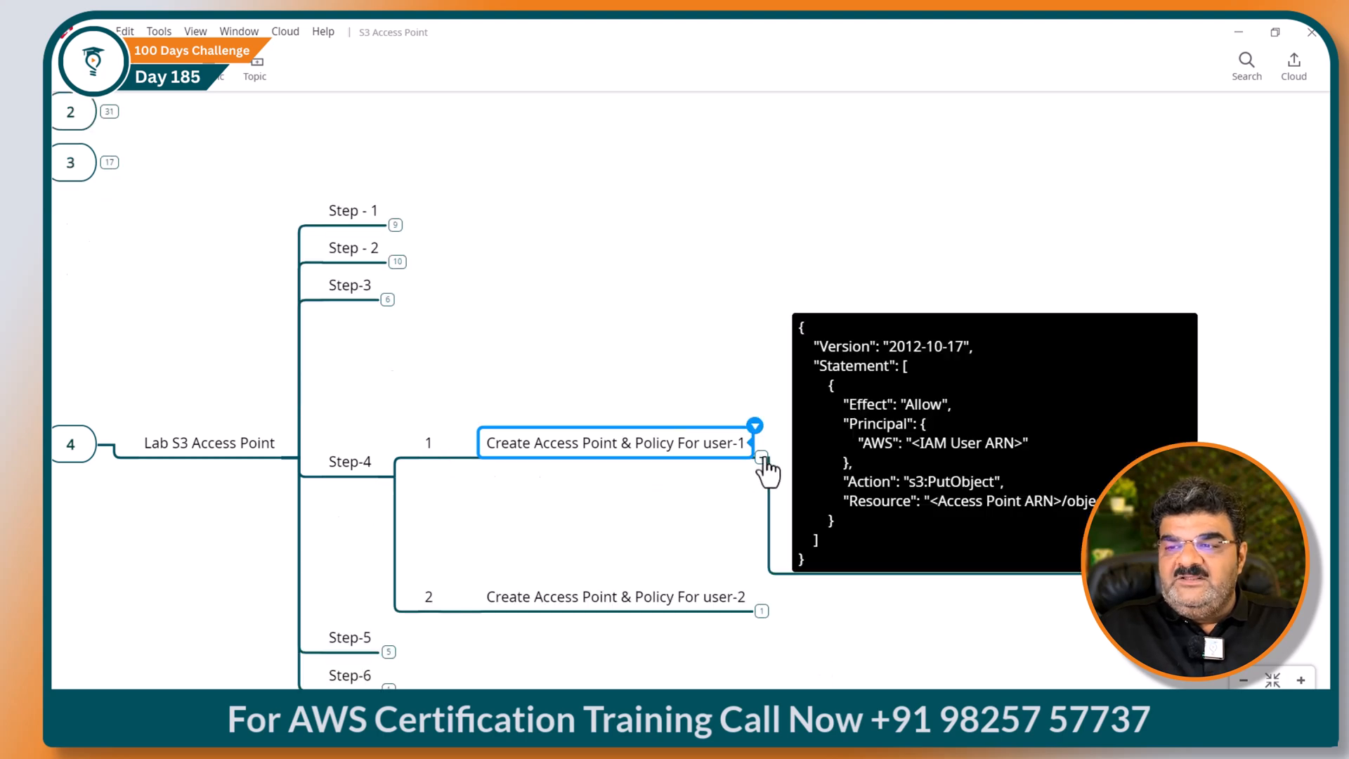
double_click(706, 556)
key(ctrl+c)
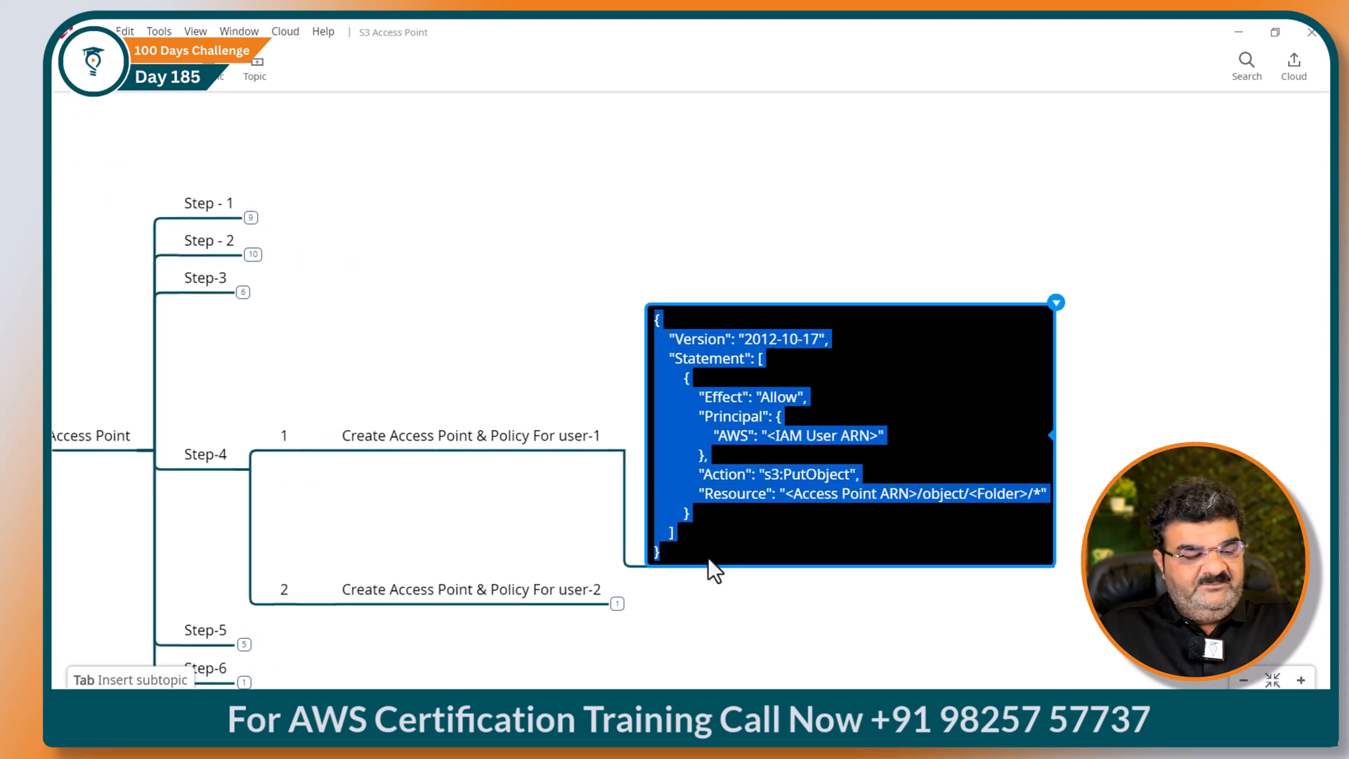
click(756, 713)
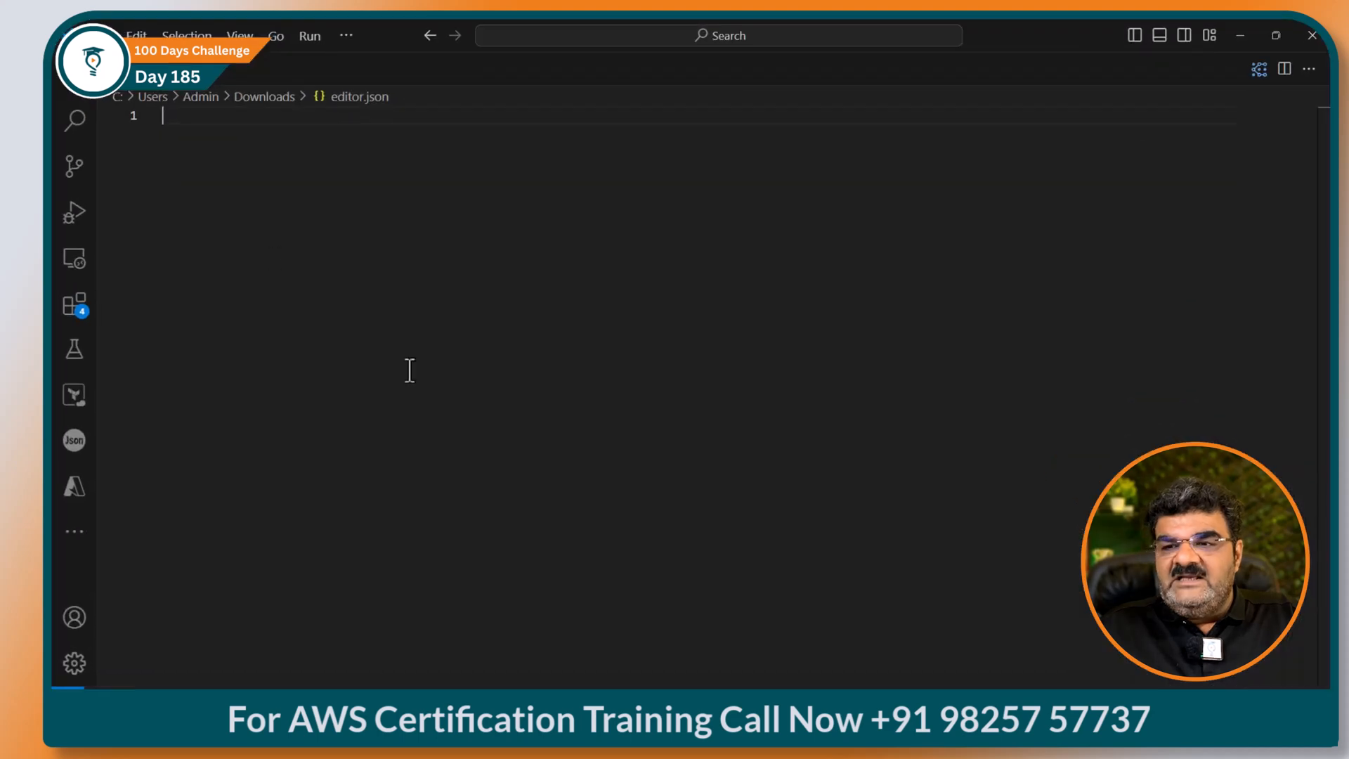
key(ctrl+v)
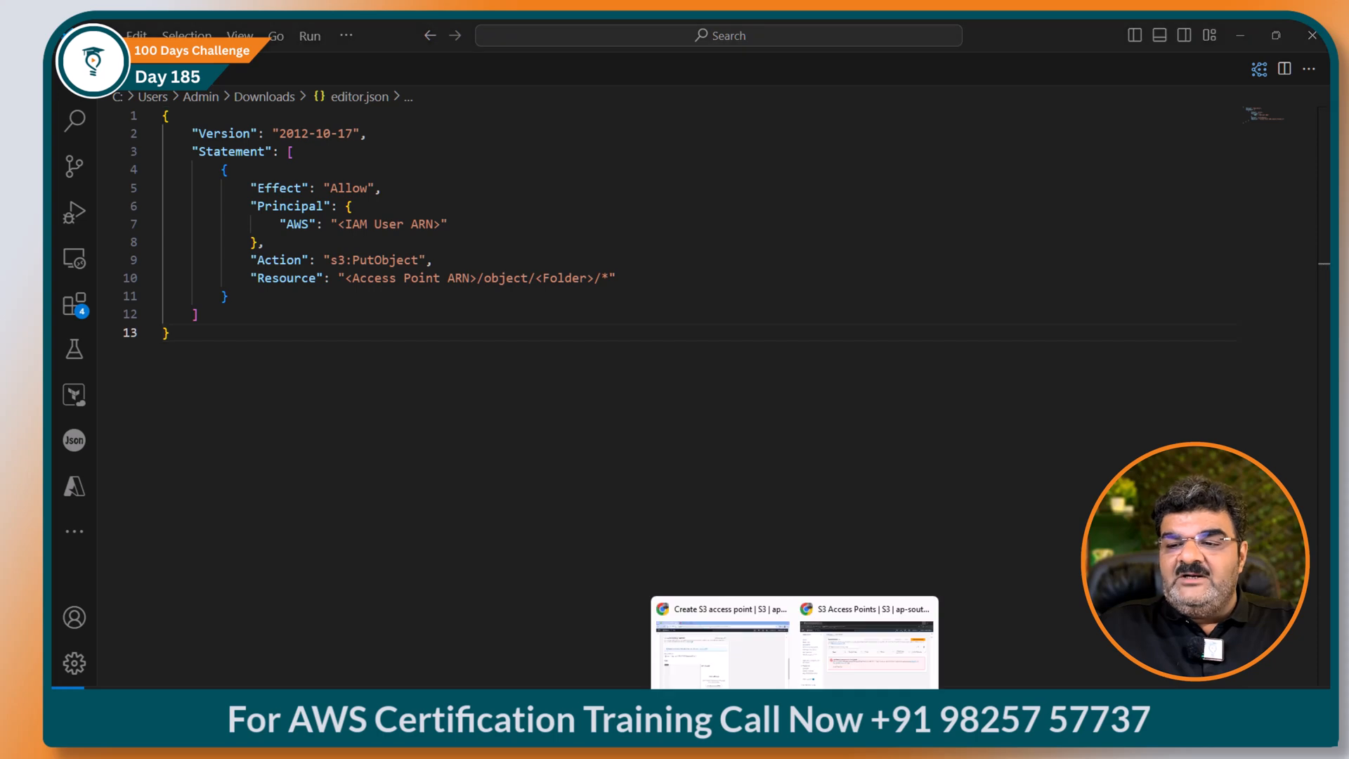
Step: Glance at the access point form, then select the <IAM User ARN> placeholder in editor.json
click(744, 663)
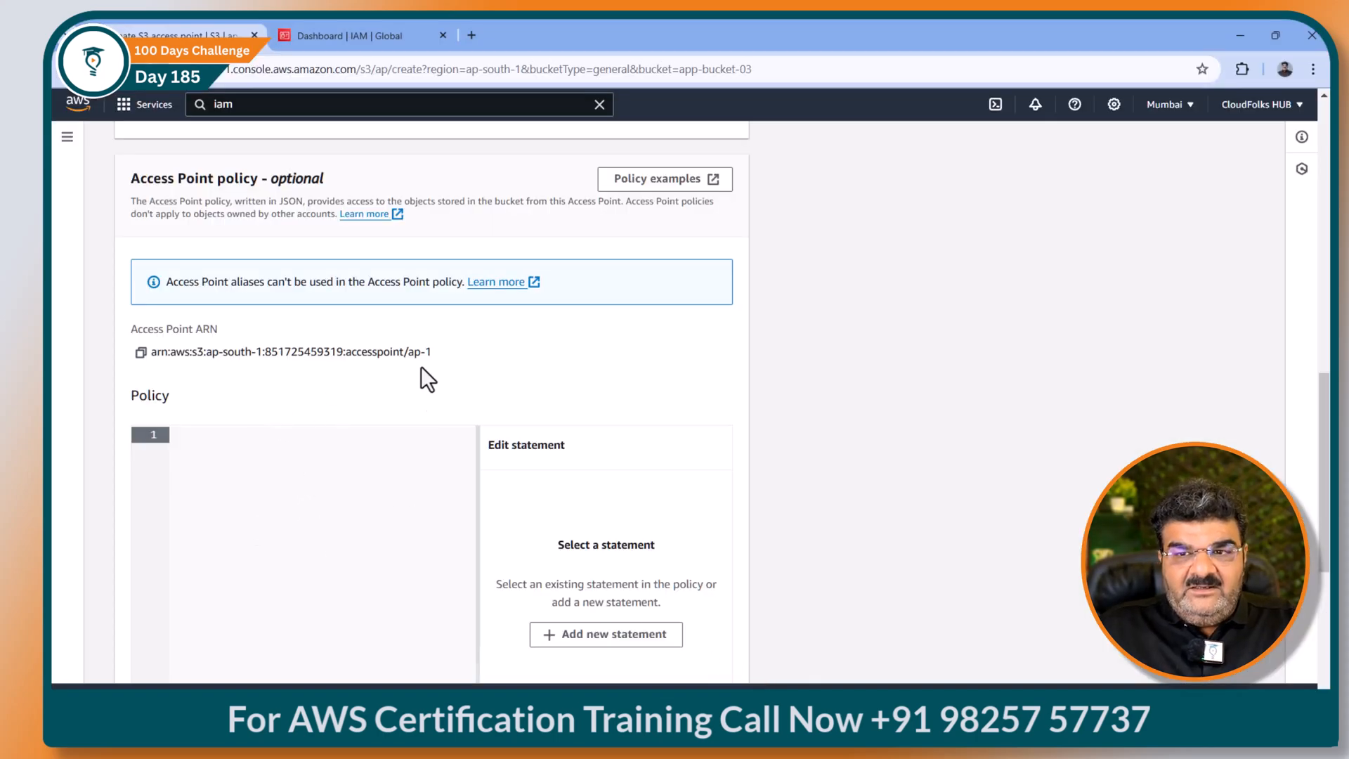
click(1240, 35)
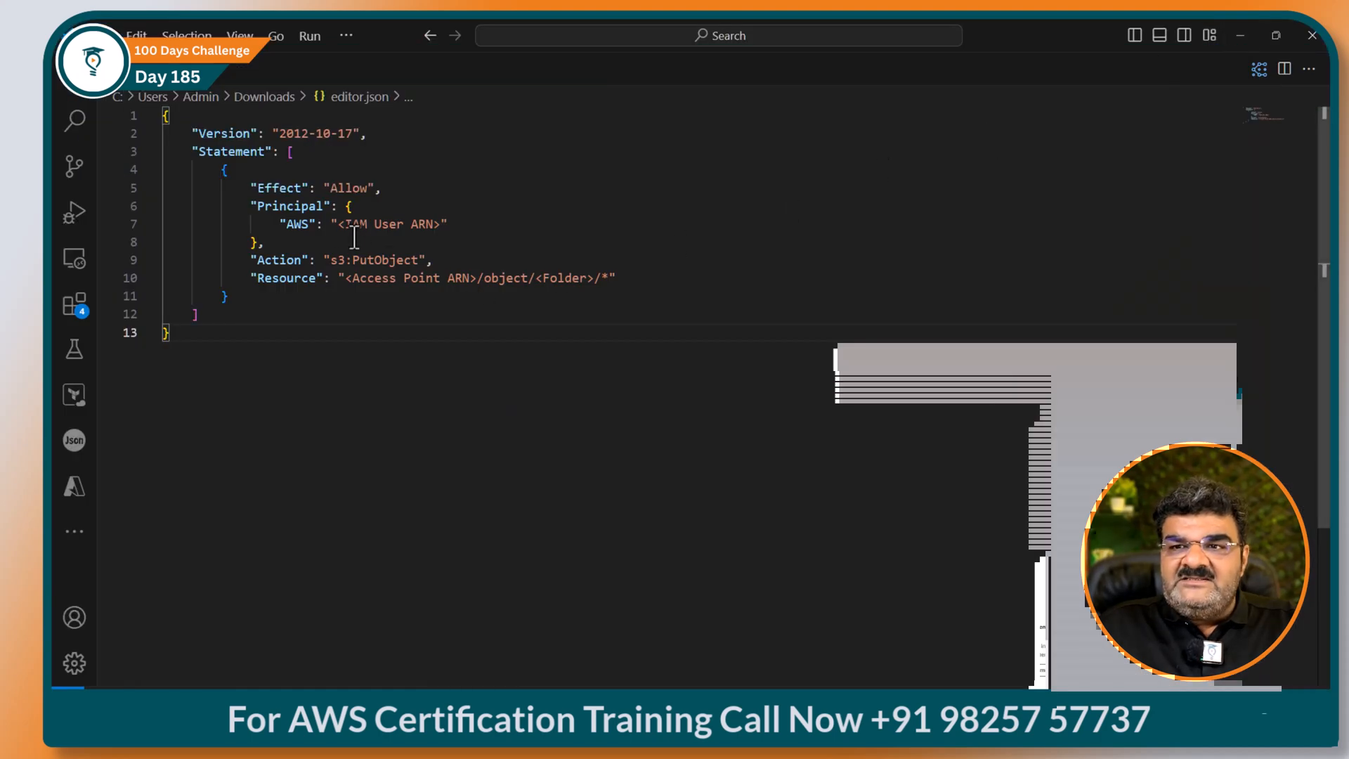
drag(338, 224, 438, 226)
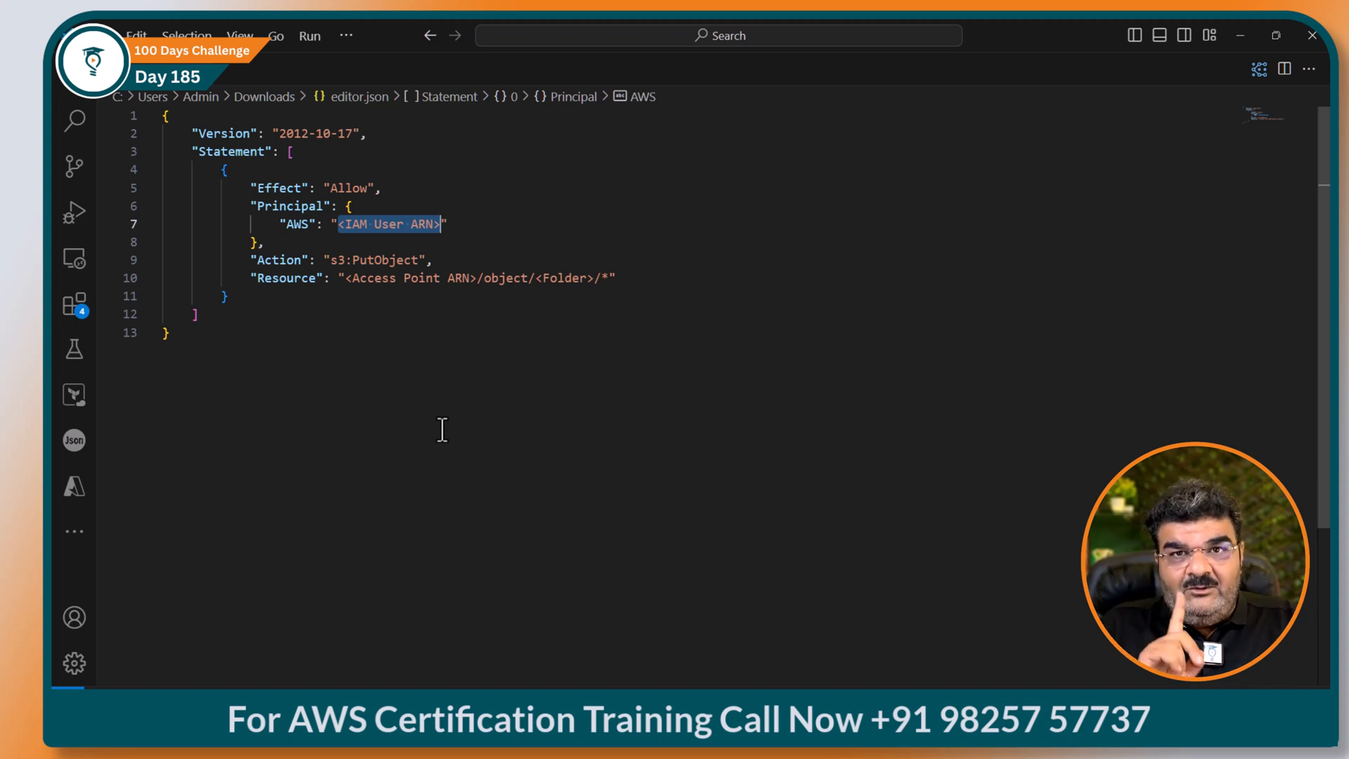
click(794, 720)
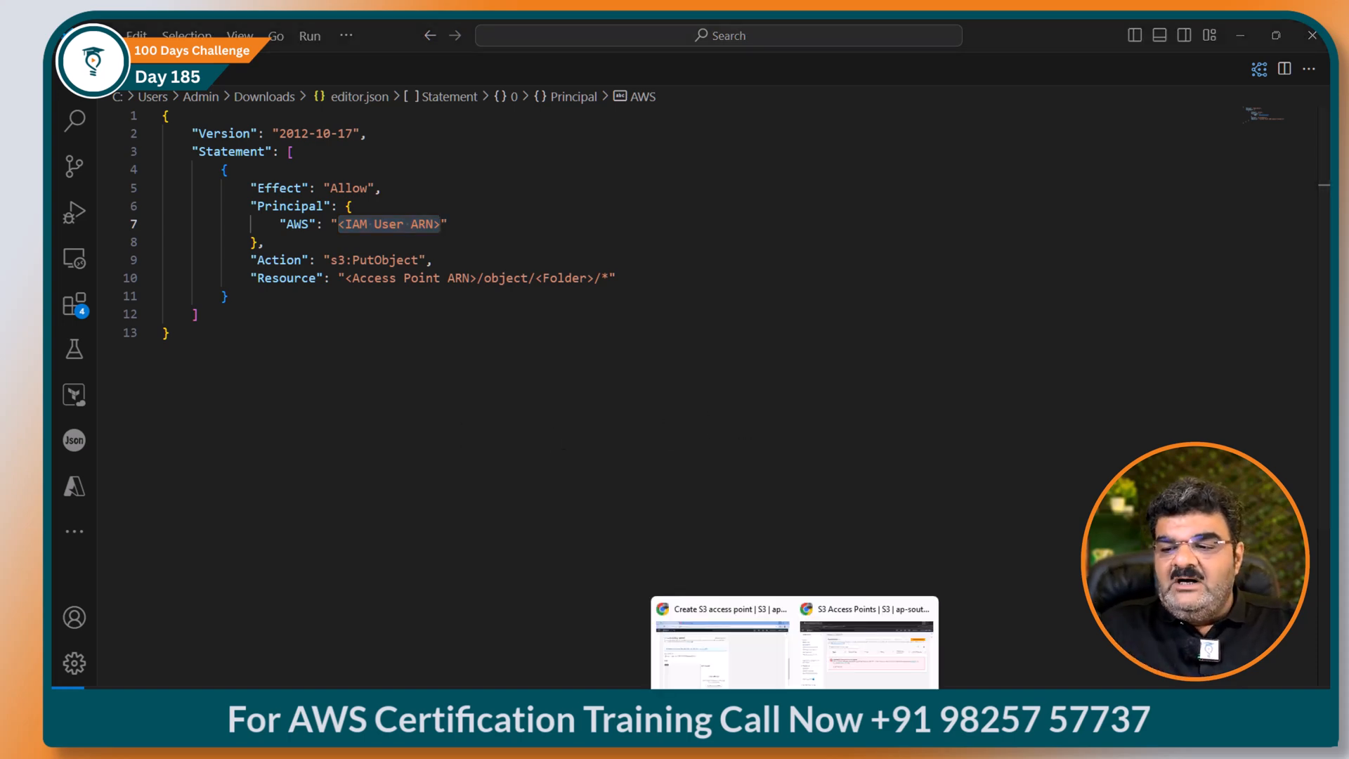
click(749, 652)
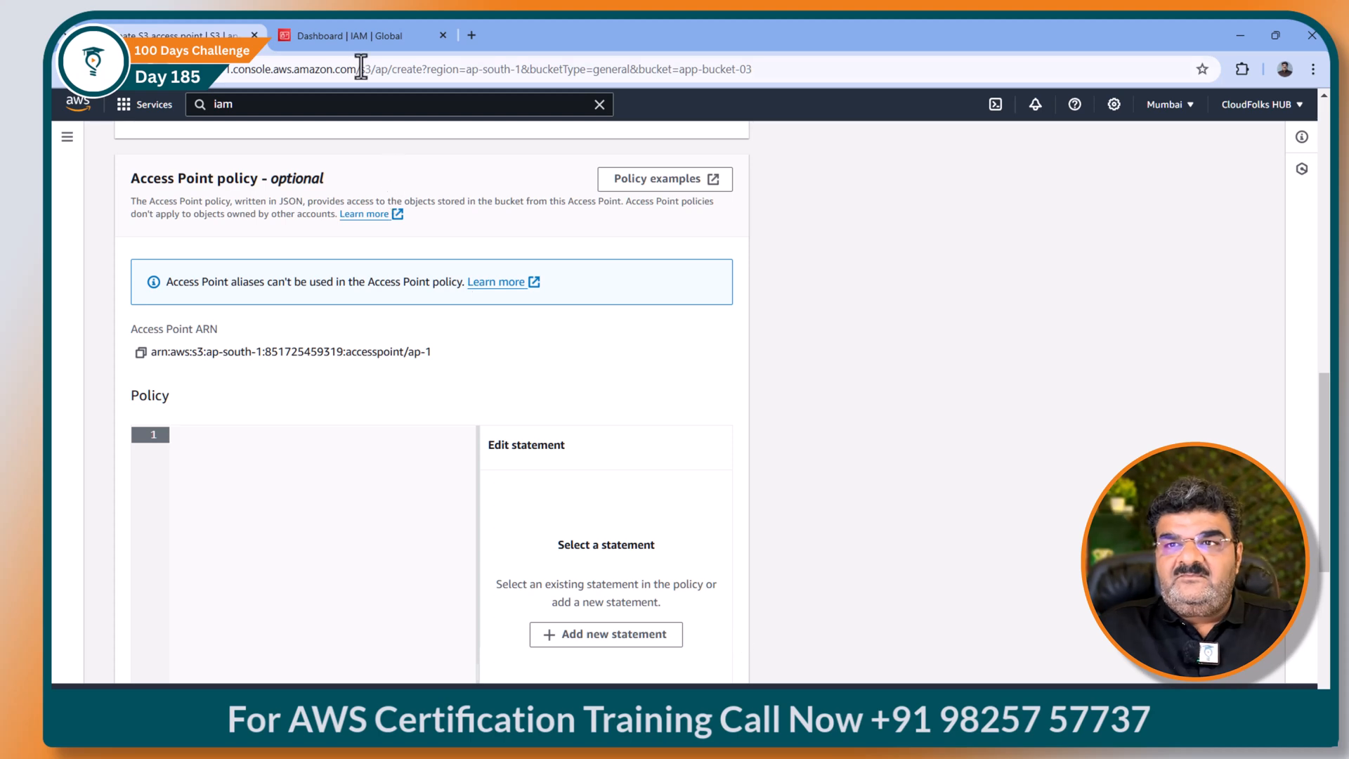
Step: Copy user-1's ARN from its IAM user details page
click(360, 35)
click(93, 360)
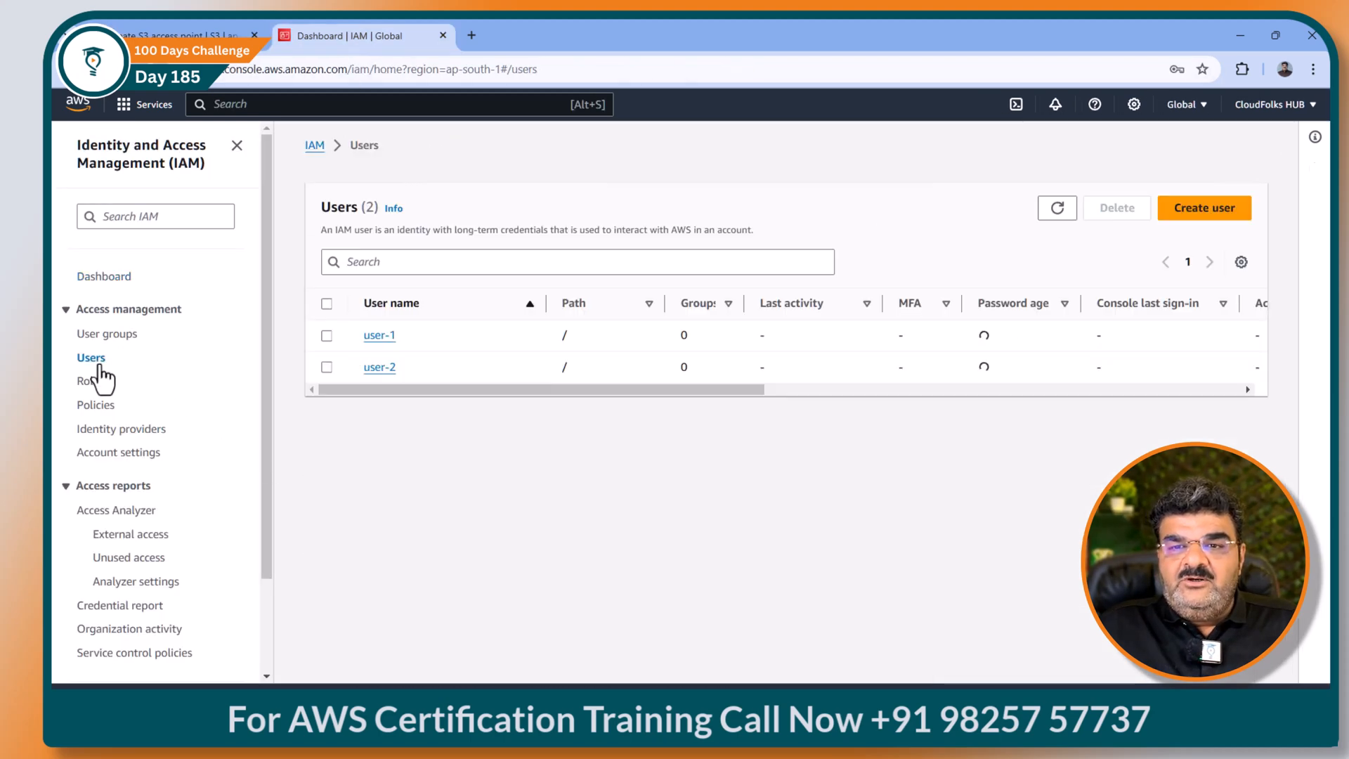
click(380, 336)
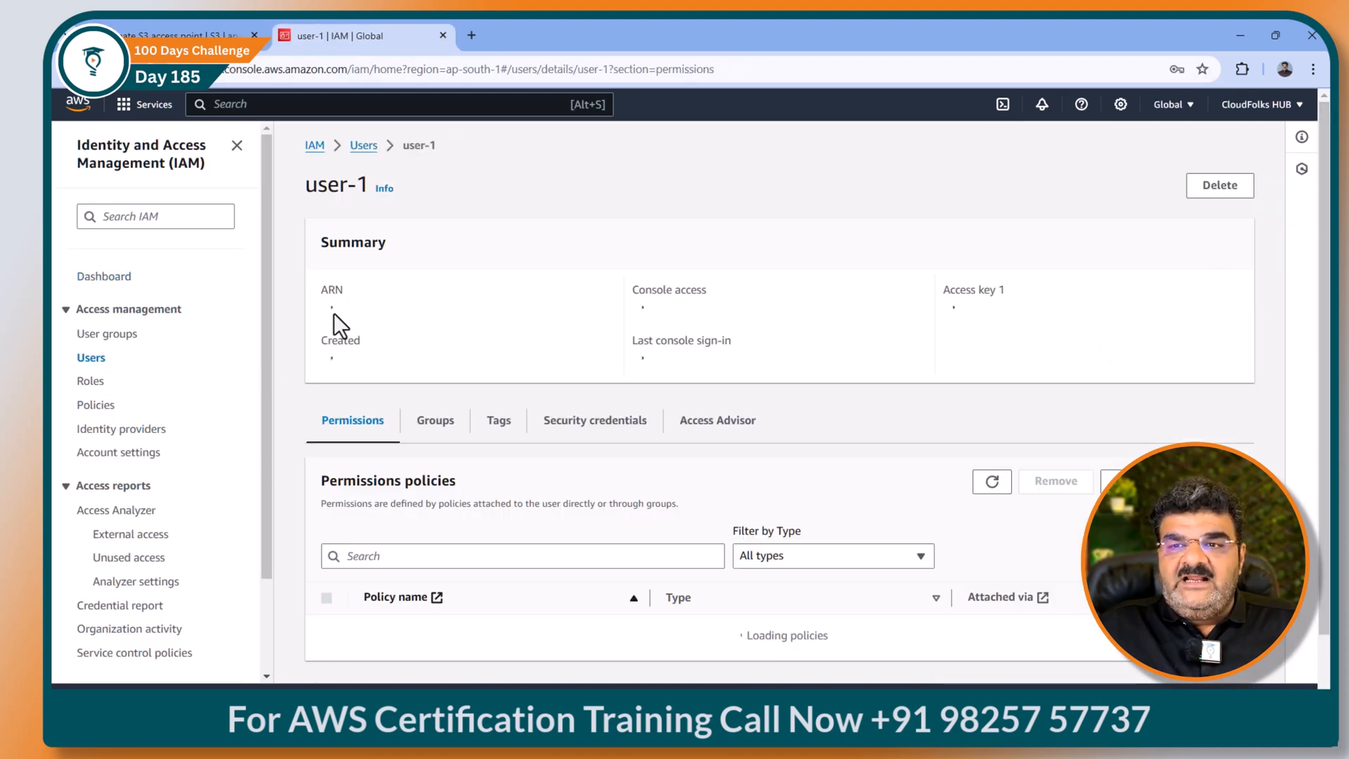
click(333, 311)
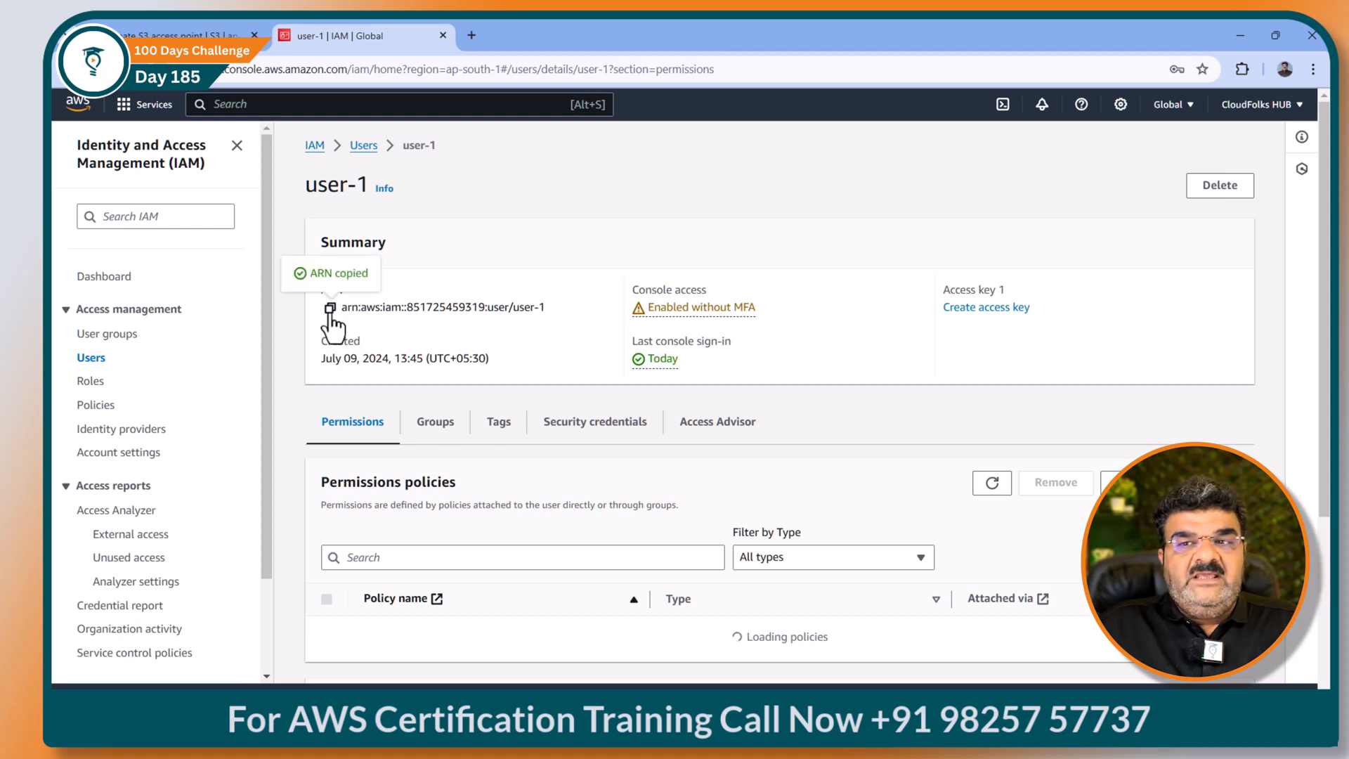
Step: Replace the <IAM User ARN> placeholder on line 7 with user-1's ARN
click(907, 710)
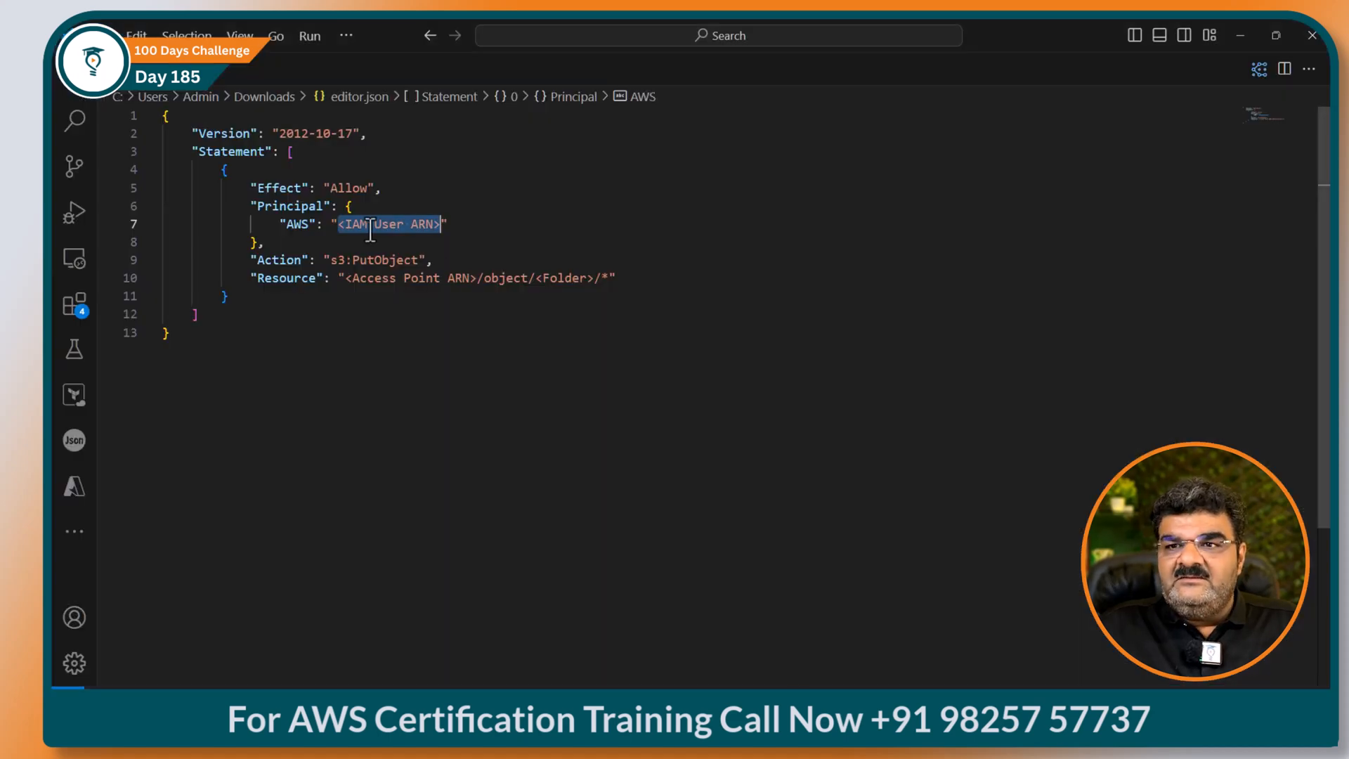
click(337, 228)
drag(338, 226, 437, 232)
key(BackSpace)
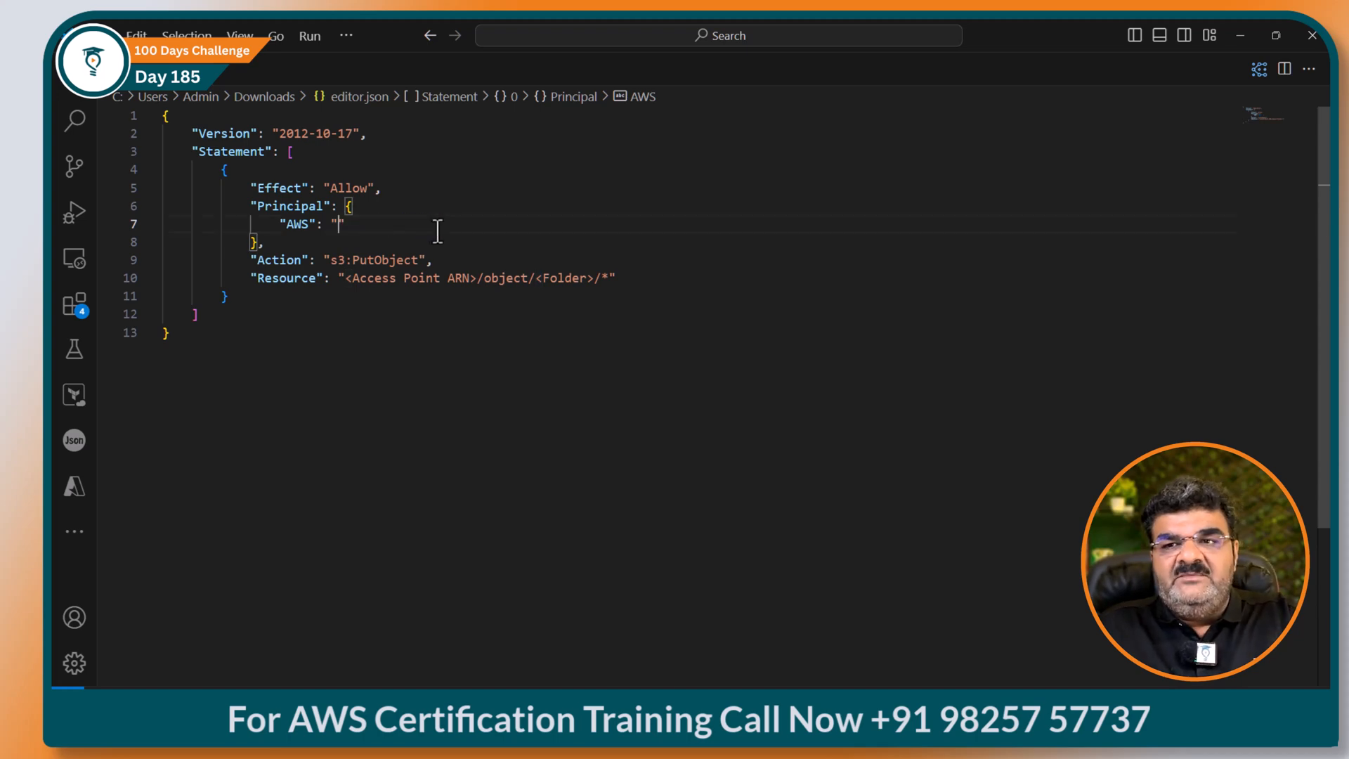
key(ctrl+v)
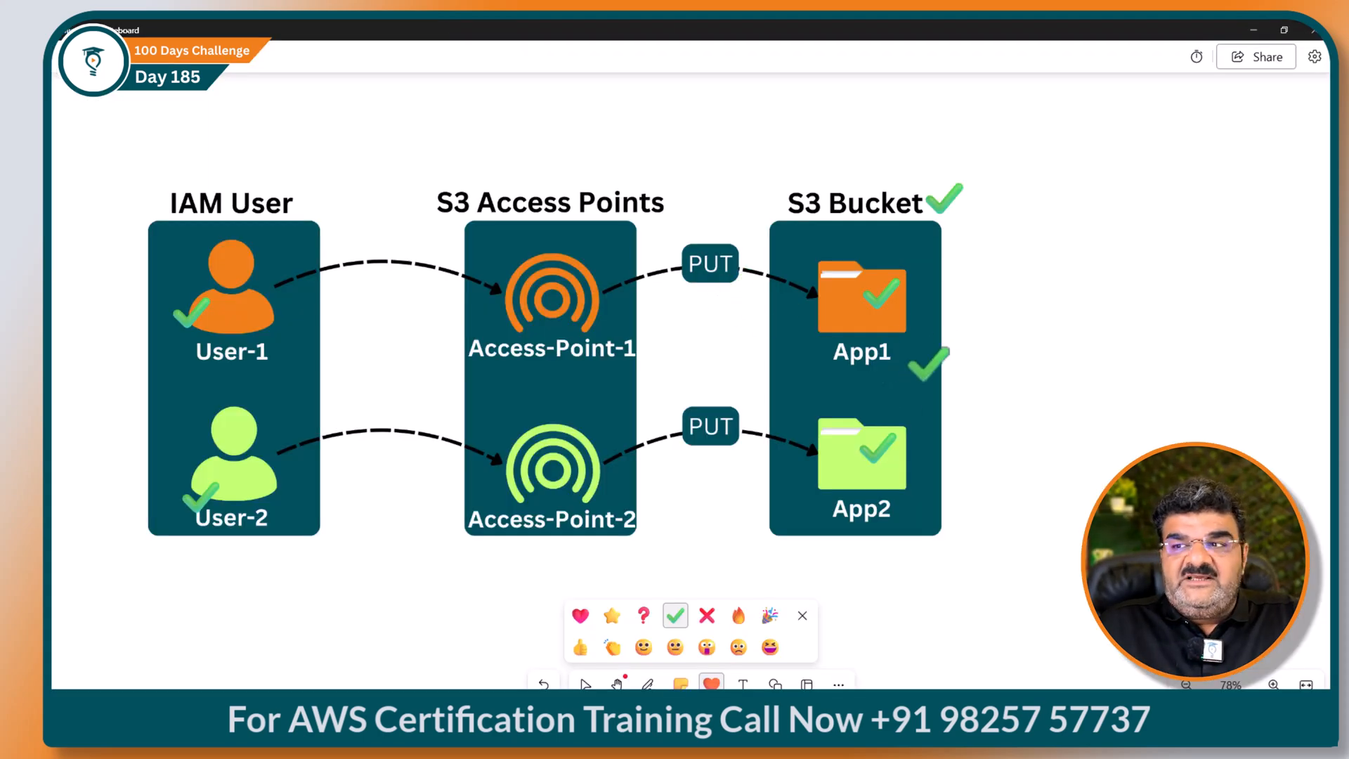
click(1252, 31)
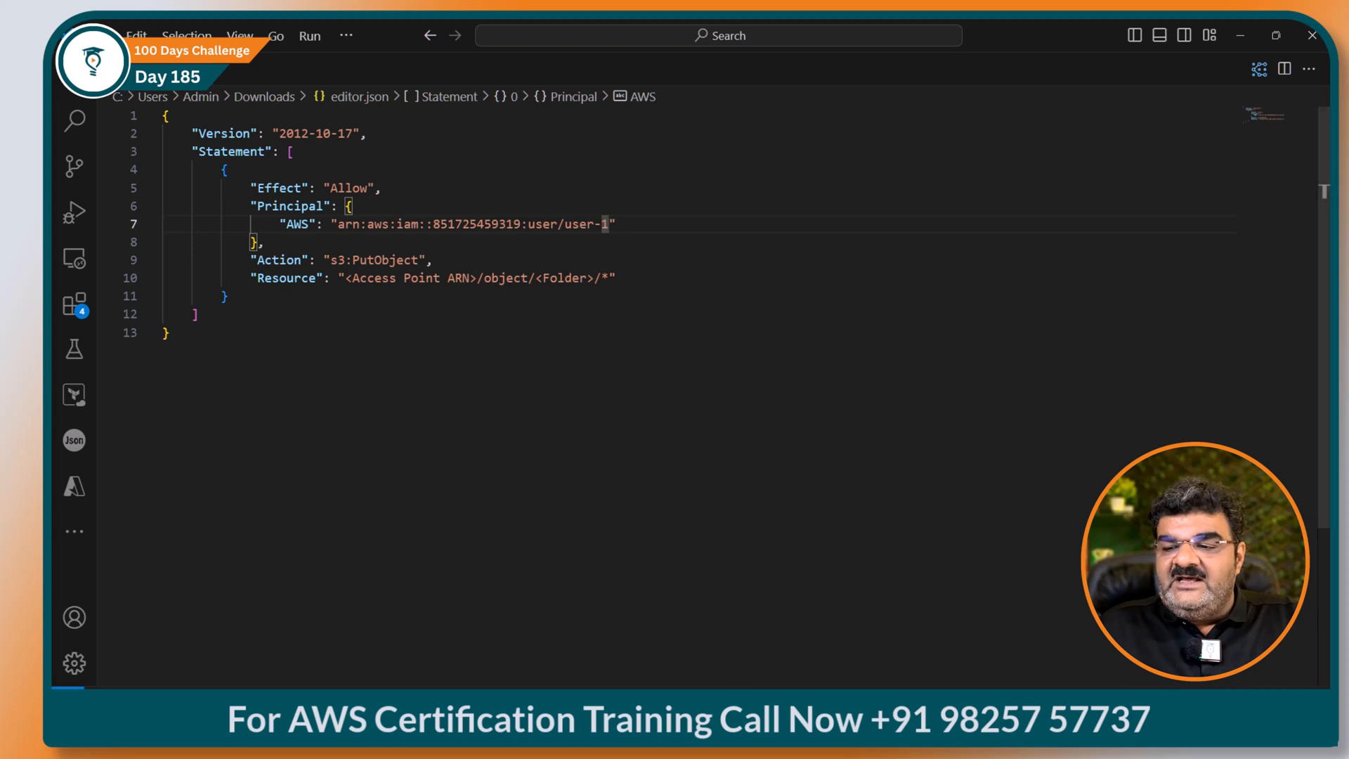
Step: Paste ap-1's access point ARN over the <Access Point ARN> placeholder on line 10
mouse_move(794, 746)
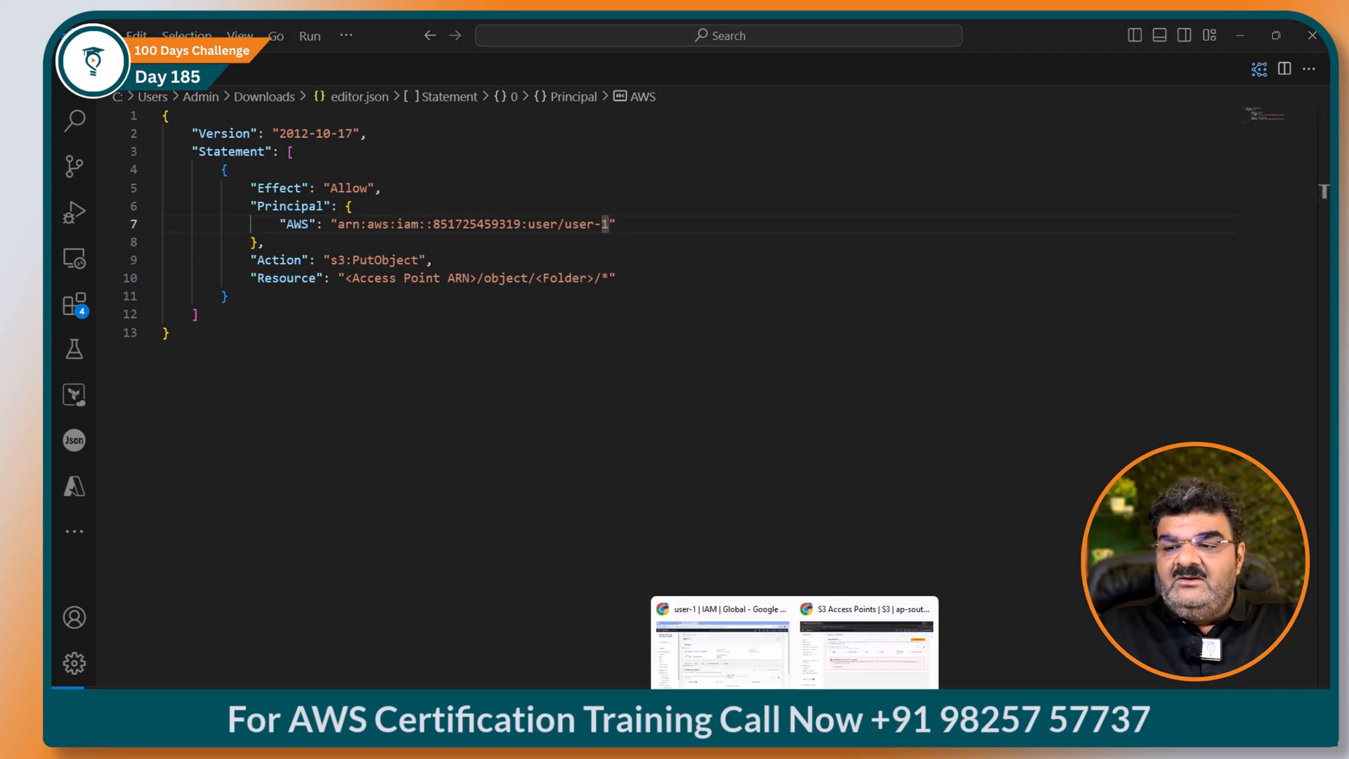
click(722, 646)
click(186, 35)
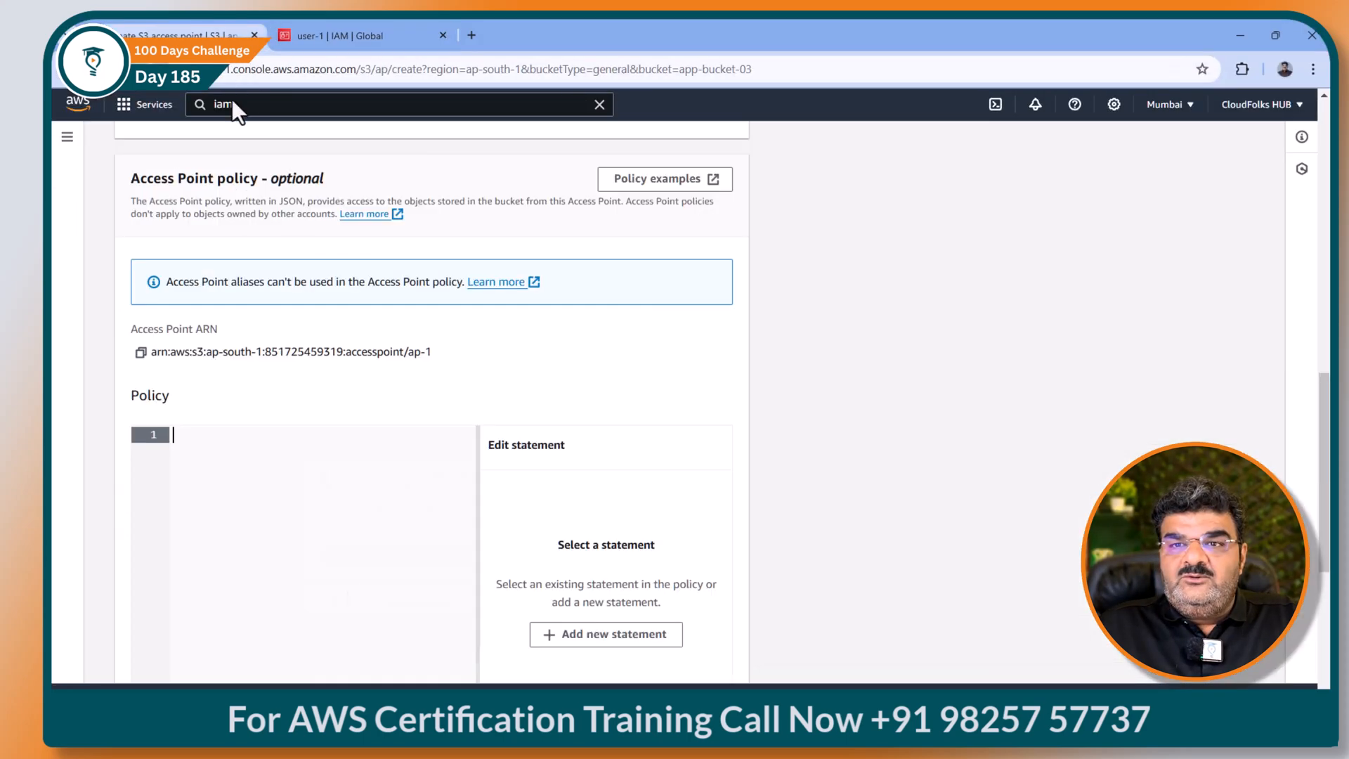
click(142, 360)
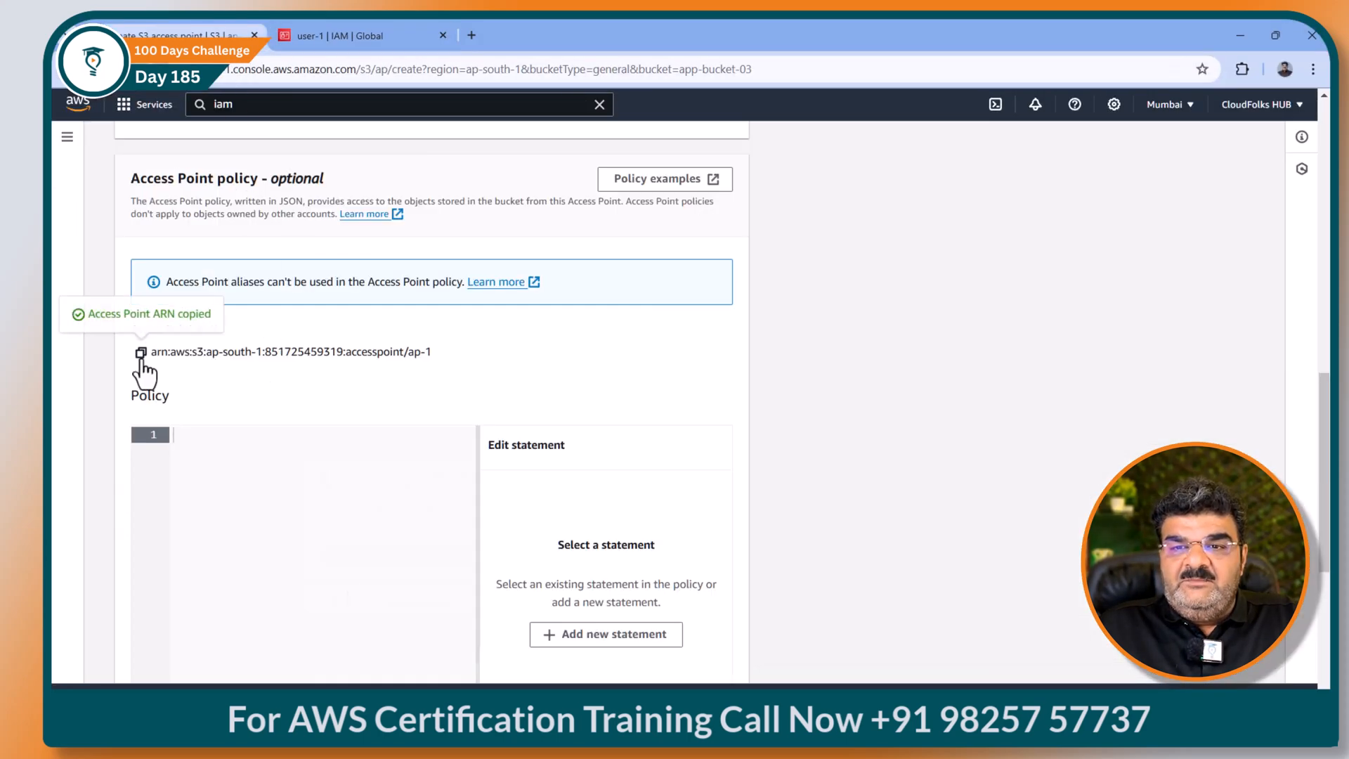
mouse_move(852, 746)
click(853, 654)
drag(344, 279, 475, 279)
key(ctrl+v)
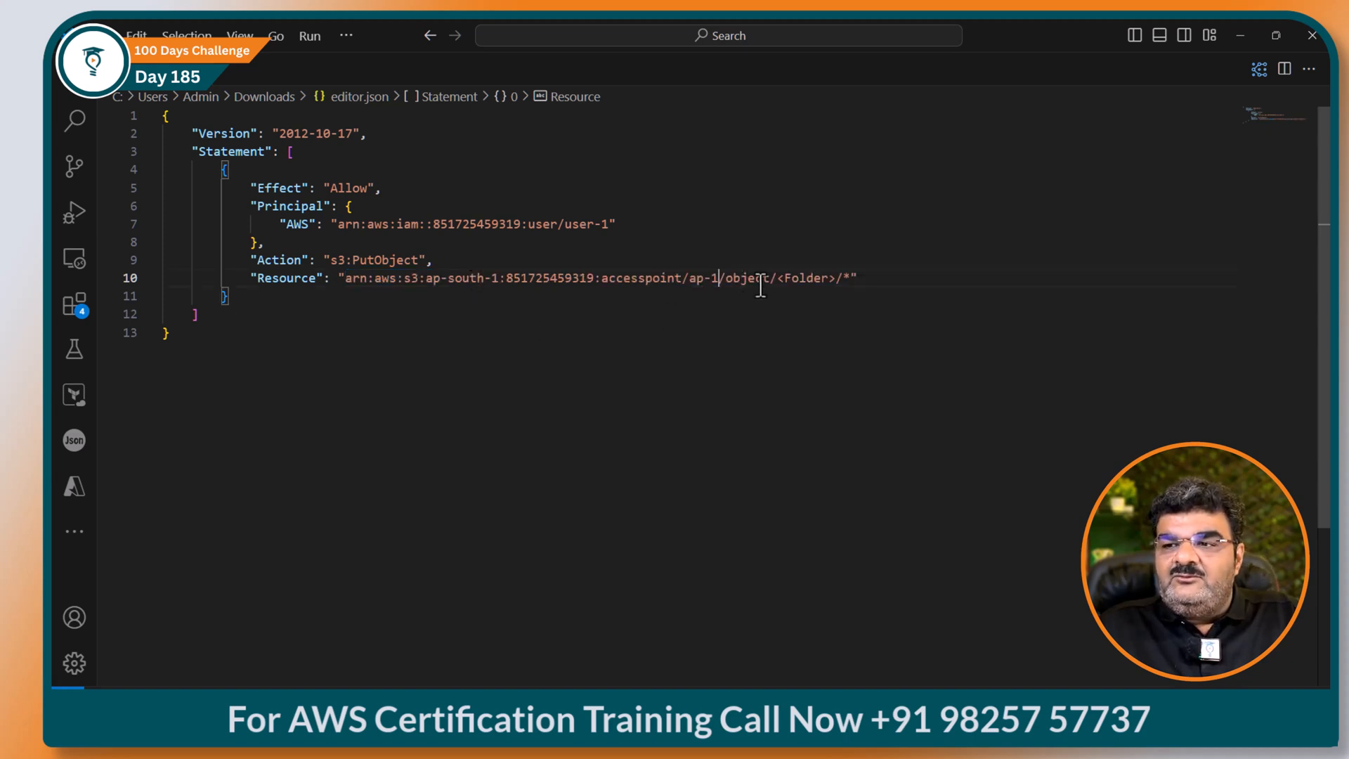
Step: Replace <Folder> with app1 in the resource path and select the whole policy
drag(776, 279, 828, 281)
key(BackSpace)
text(app1)
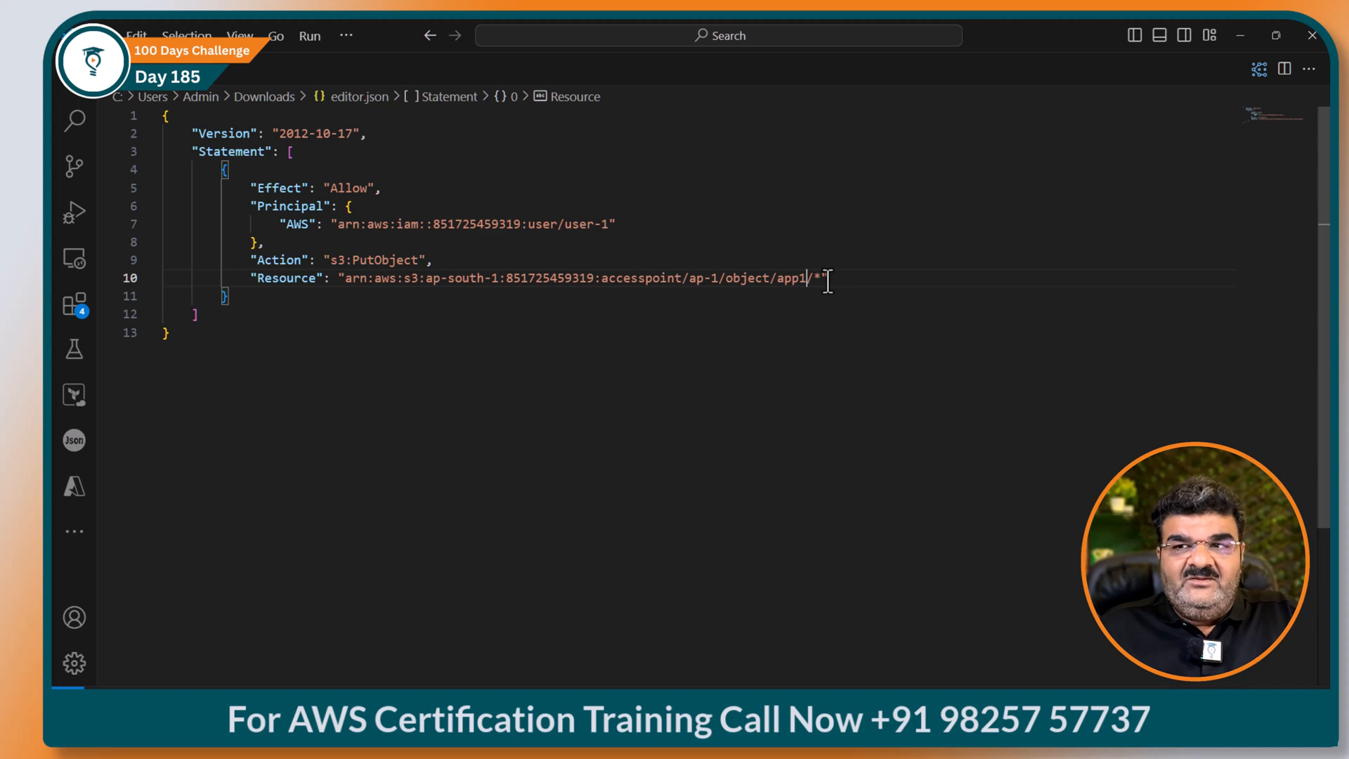
mouse_move(823, 724)
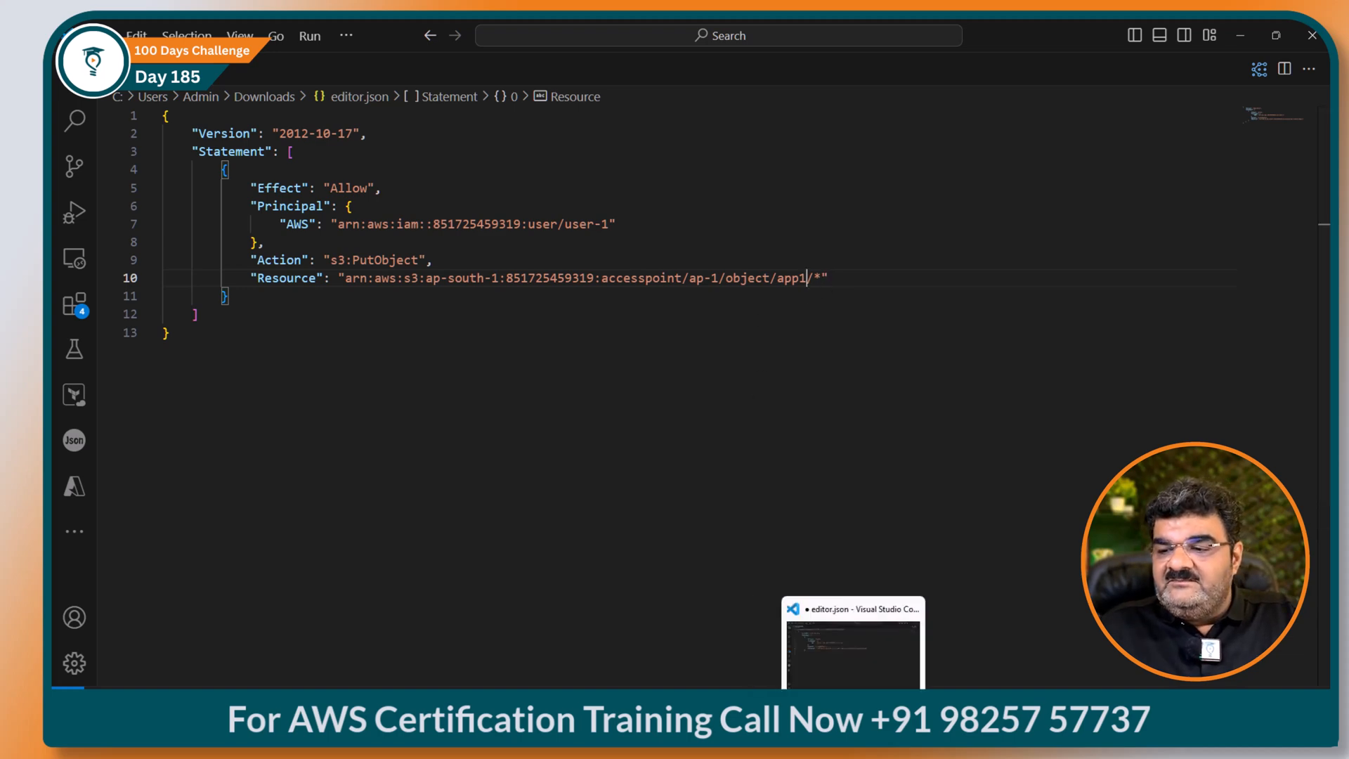
click(823, 723)
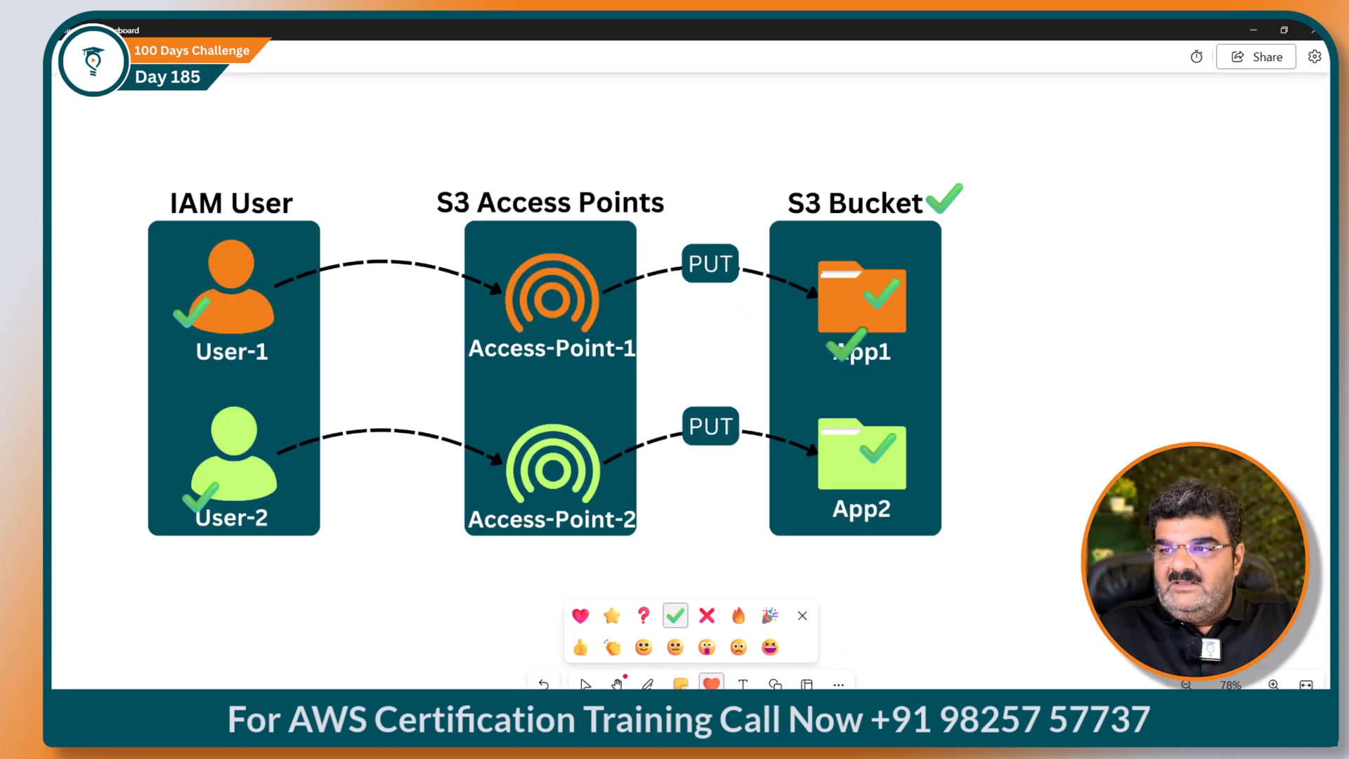
click(1252, 31)
click(806, 278)
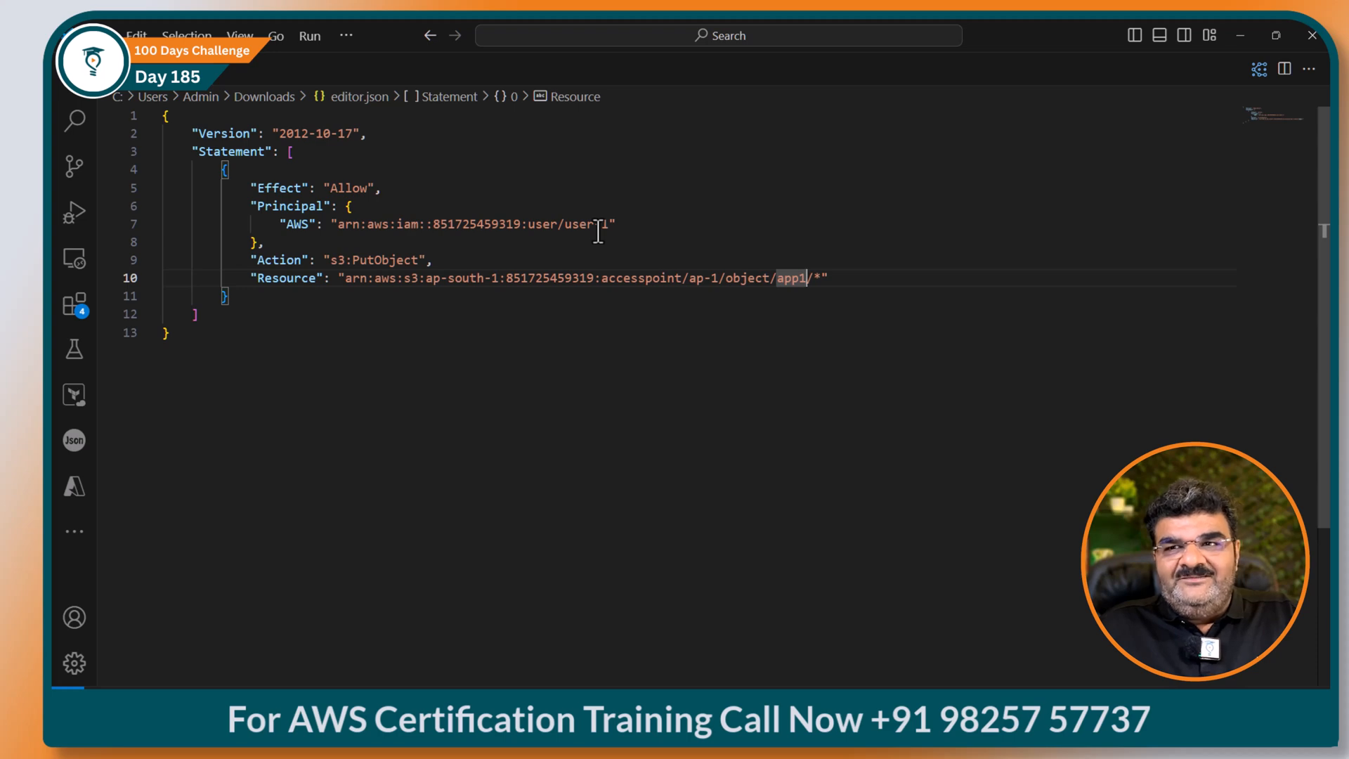
drag(169, 333, 137, 122)
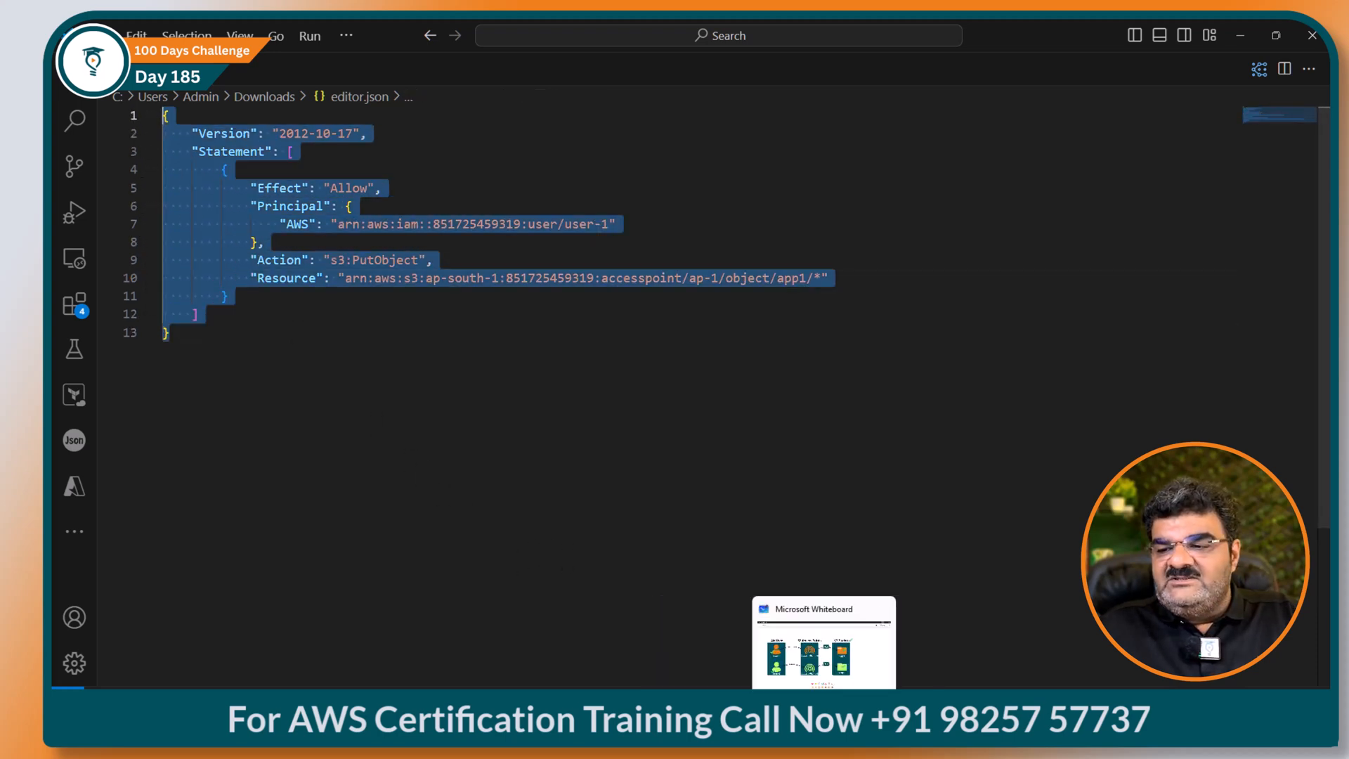
Step: Paste the finished policy into ap-1's policy editor and create the access point
mouse_move(795, 731)
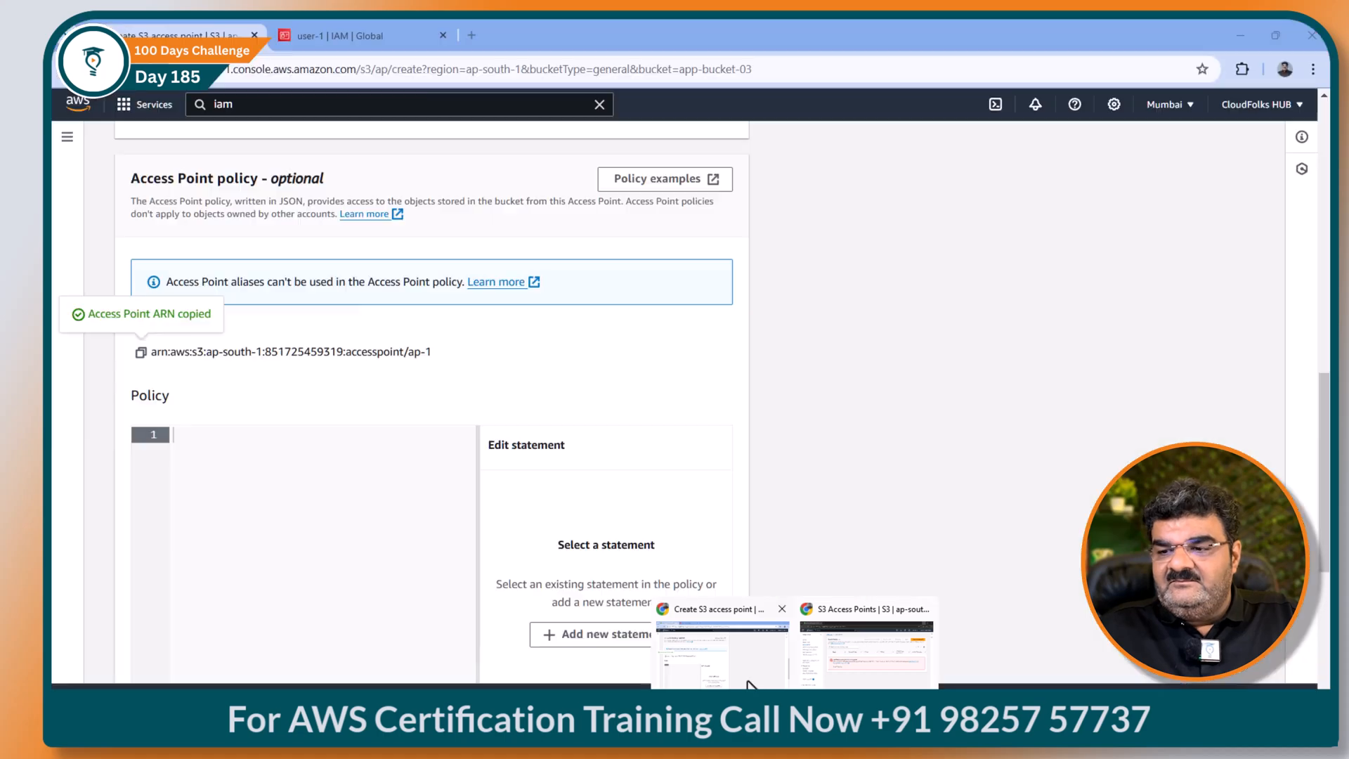
click(722, 650)
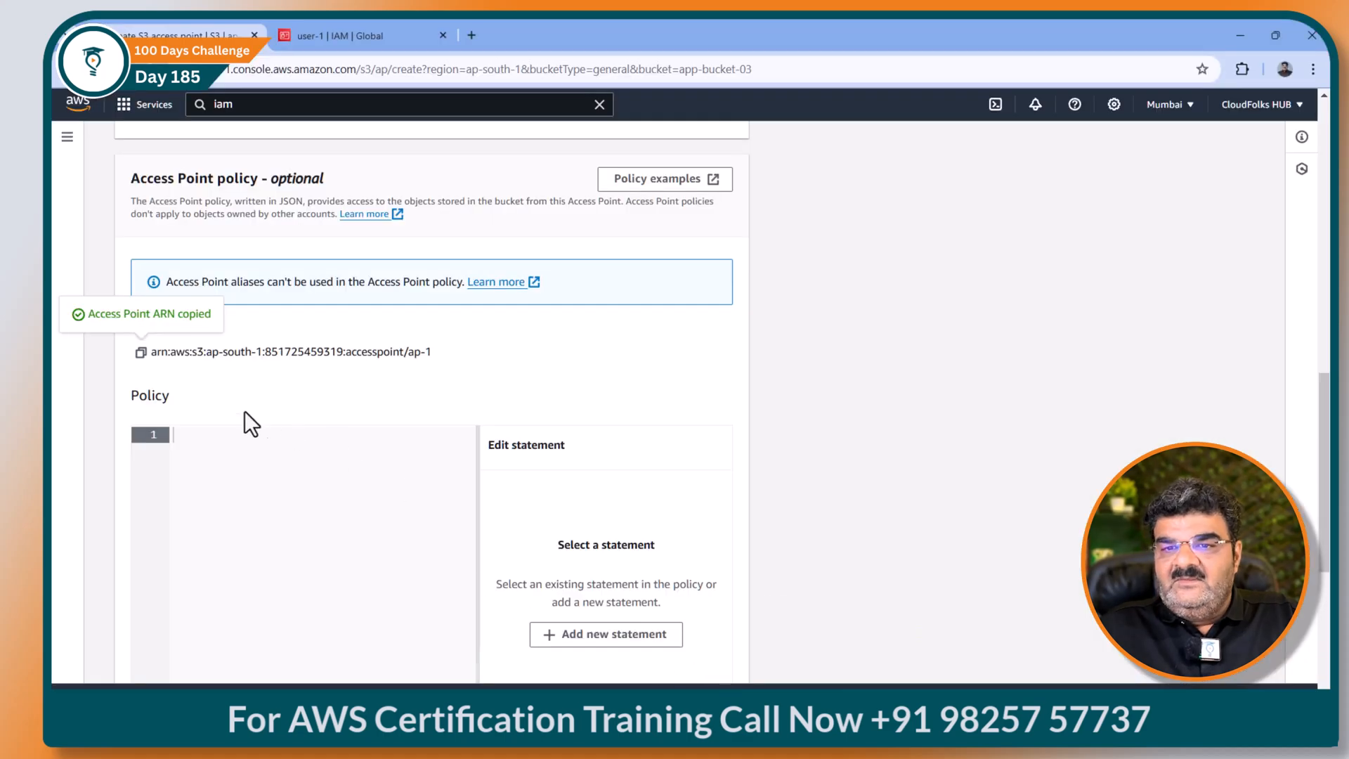
key(ctrl+v)
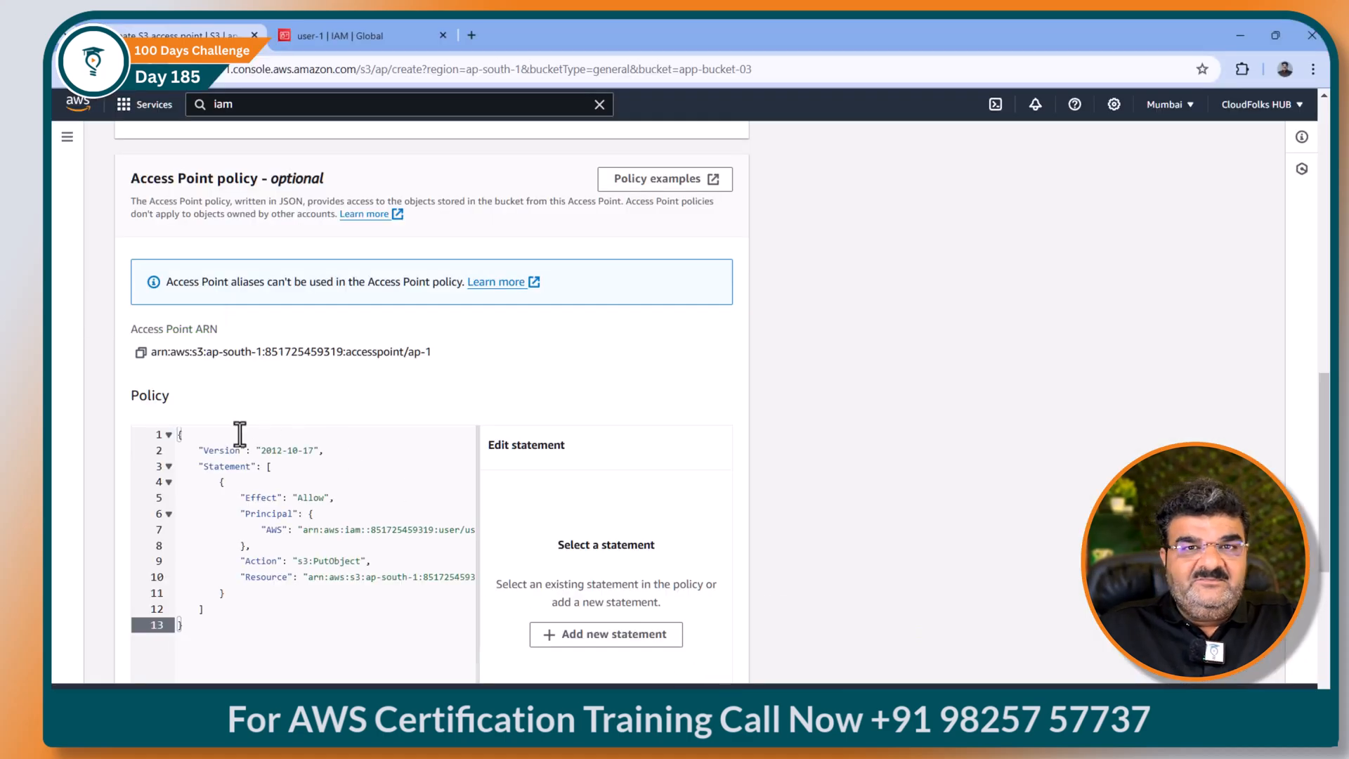
scroll(331, 445, down, 5)
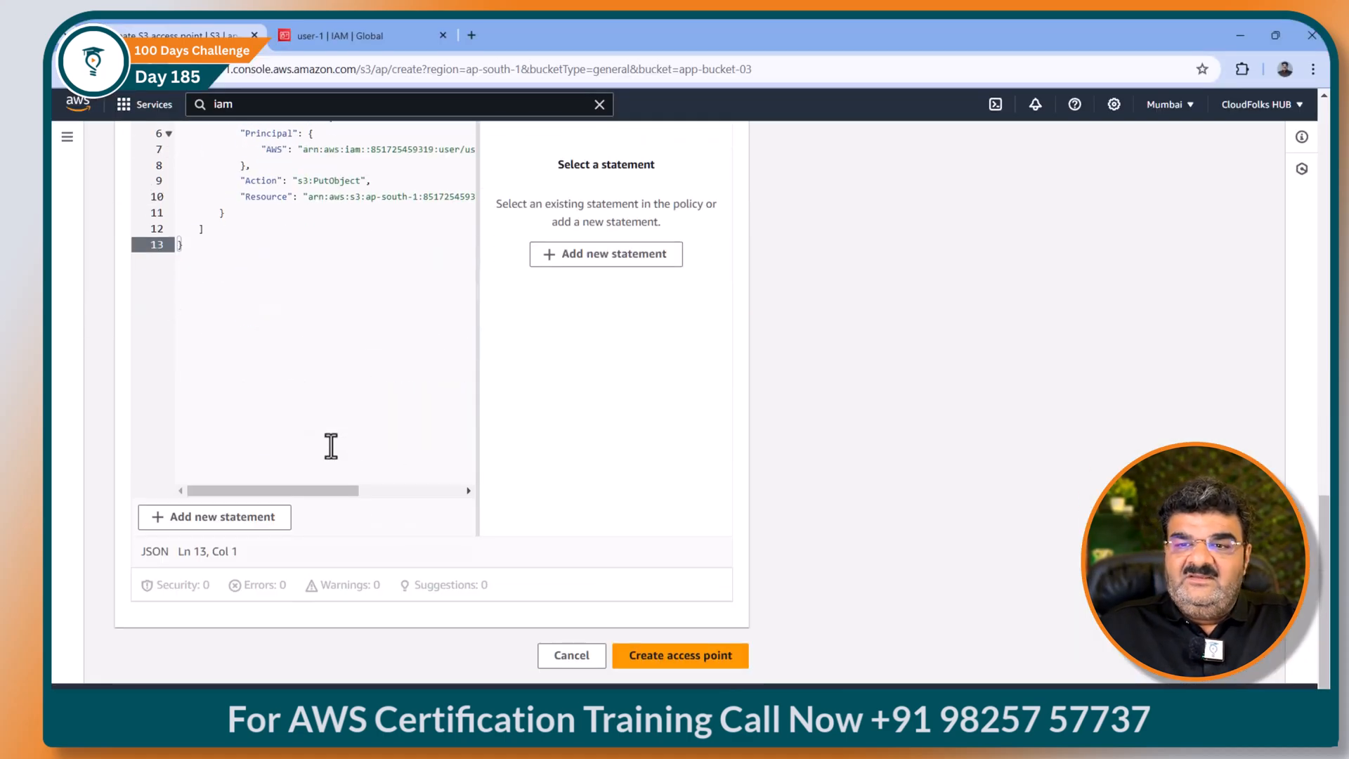
click(691, 657)
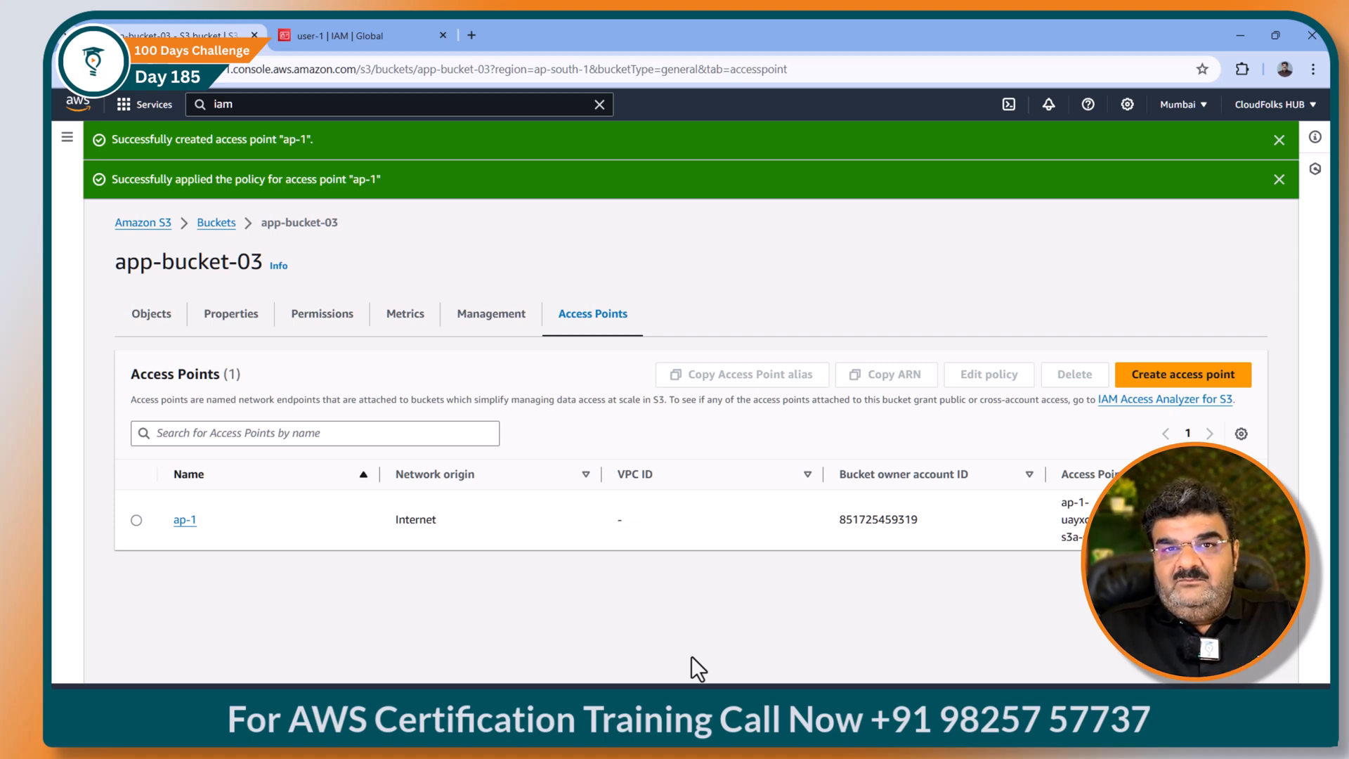
Step: Leave app-bucket-03's access points list for the XMind S3 Access Point mind map
mouse_move(793, 706)
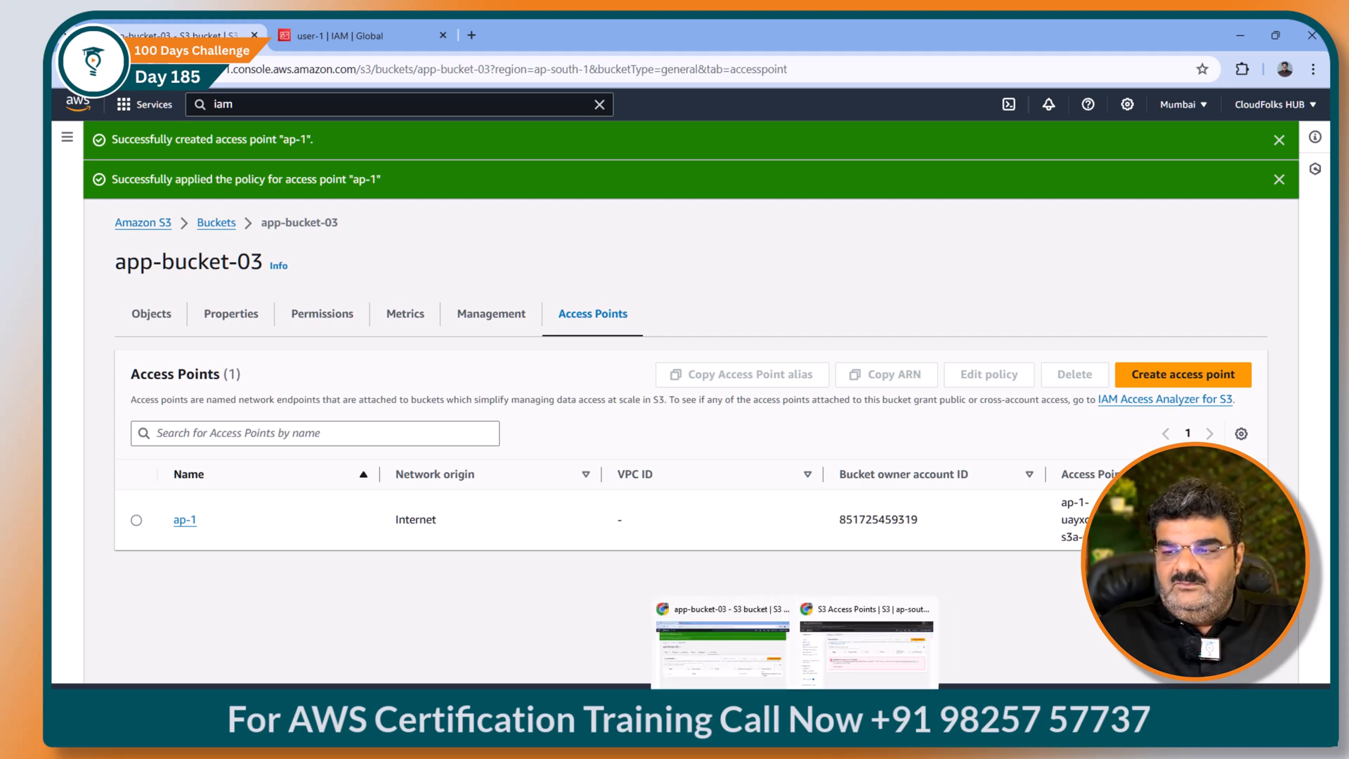
click(703, 668)
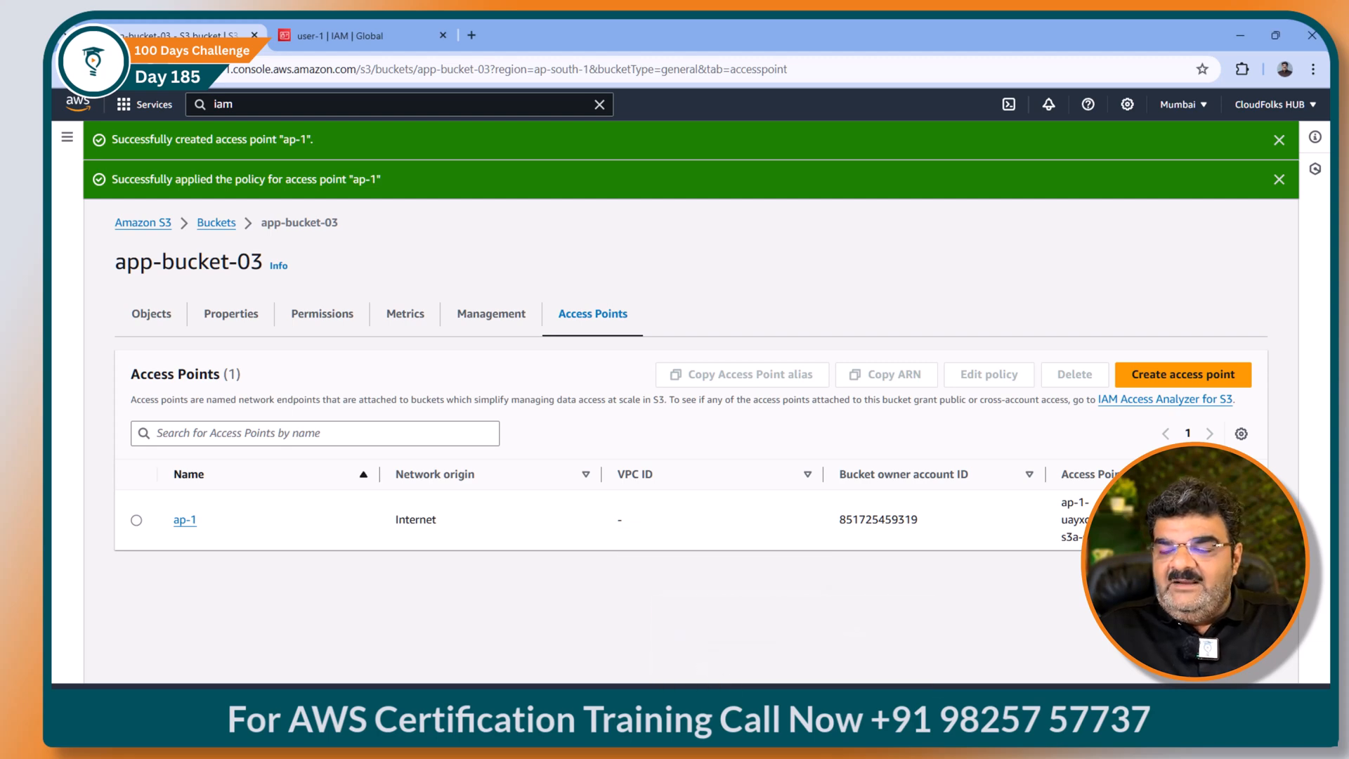
mouse_move(795, 722)
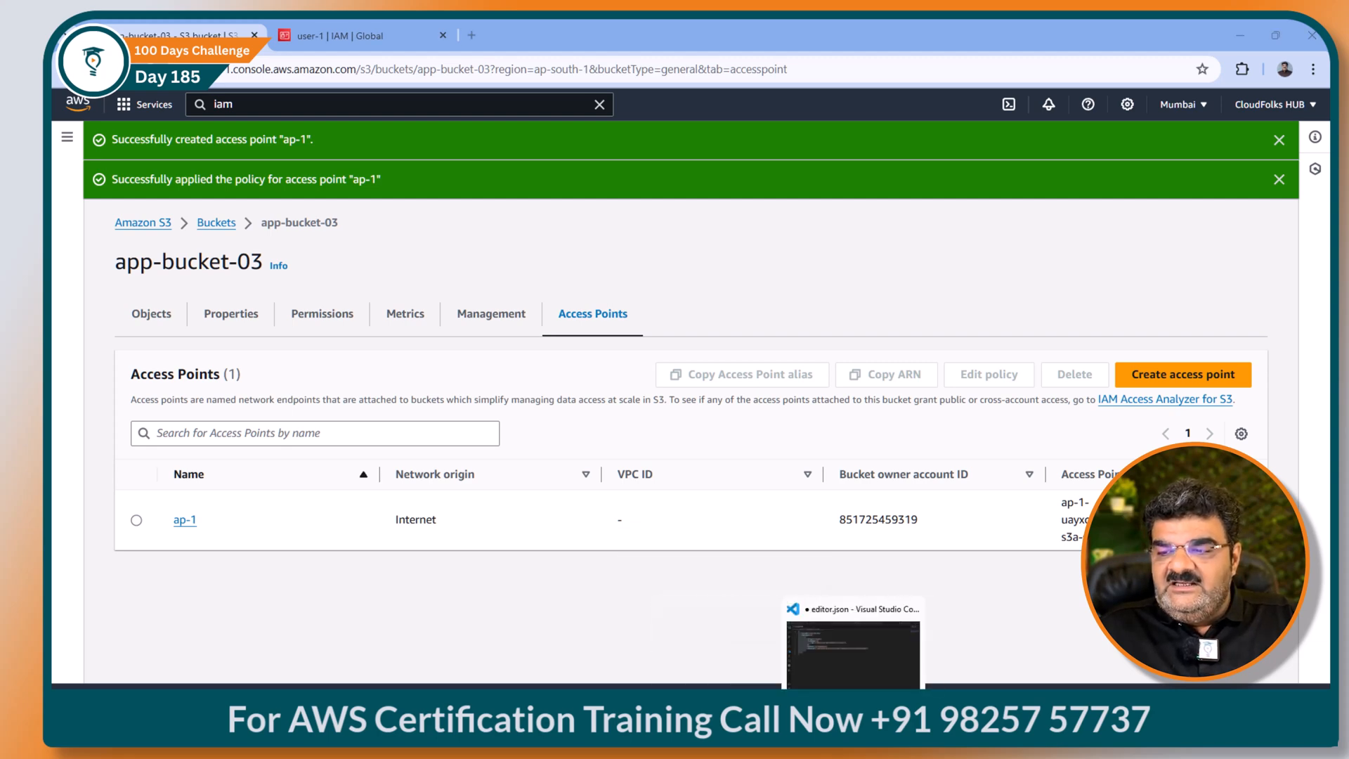
click(884, 716)
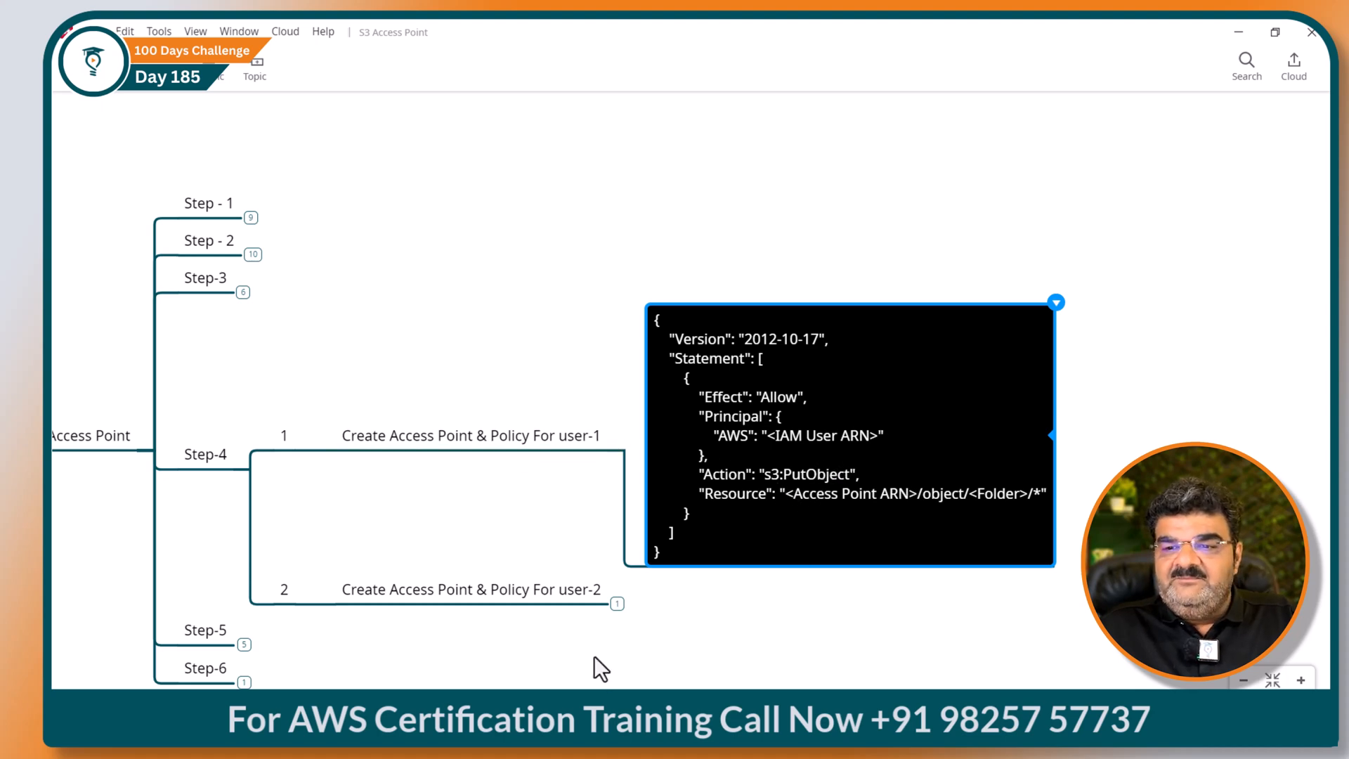
Step: Switch to the incognito Chrome window signed in as user-1 on S3 Access Points
mouse_move(795, 716)
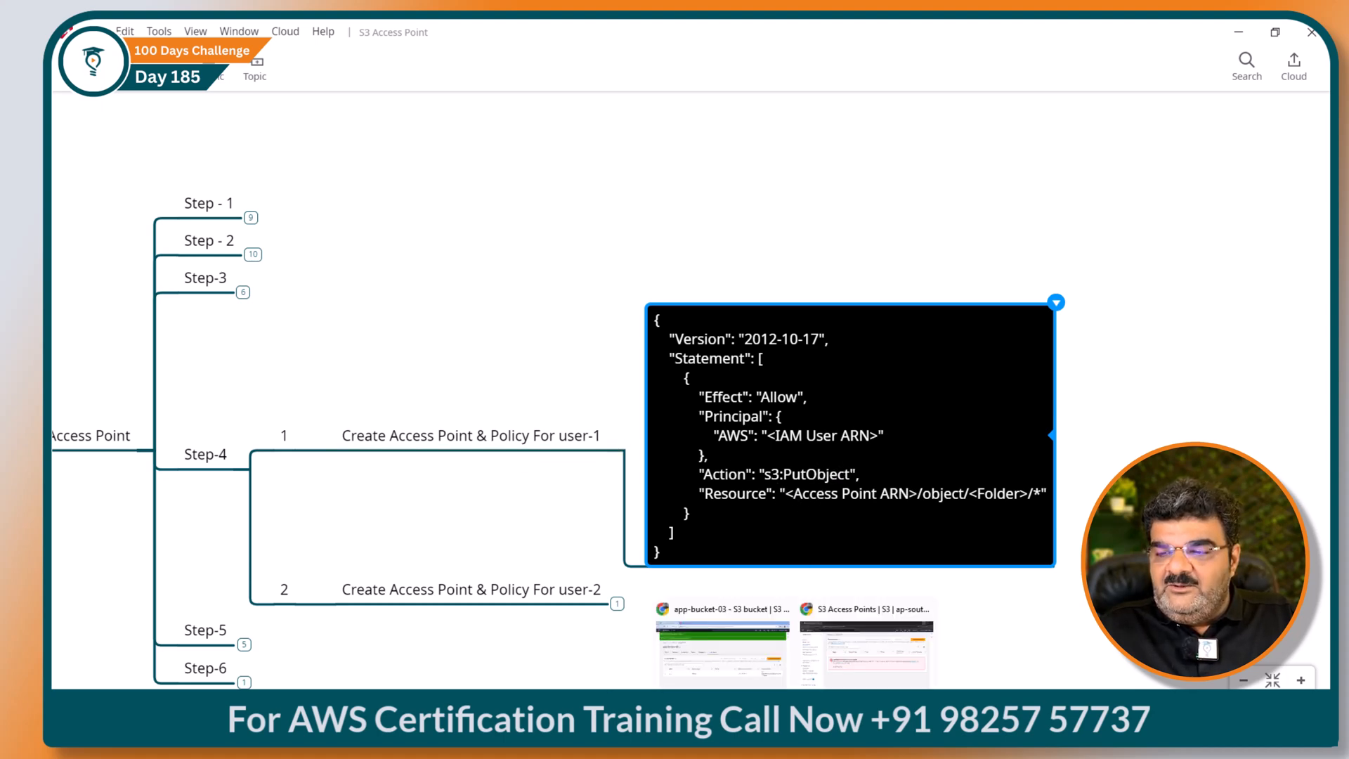
click(863, 678)
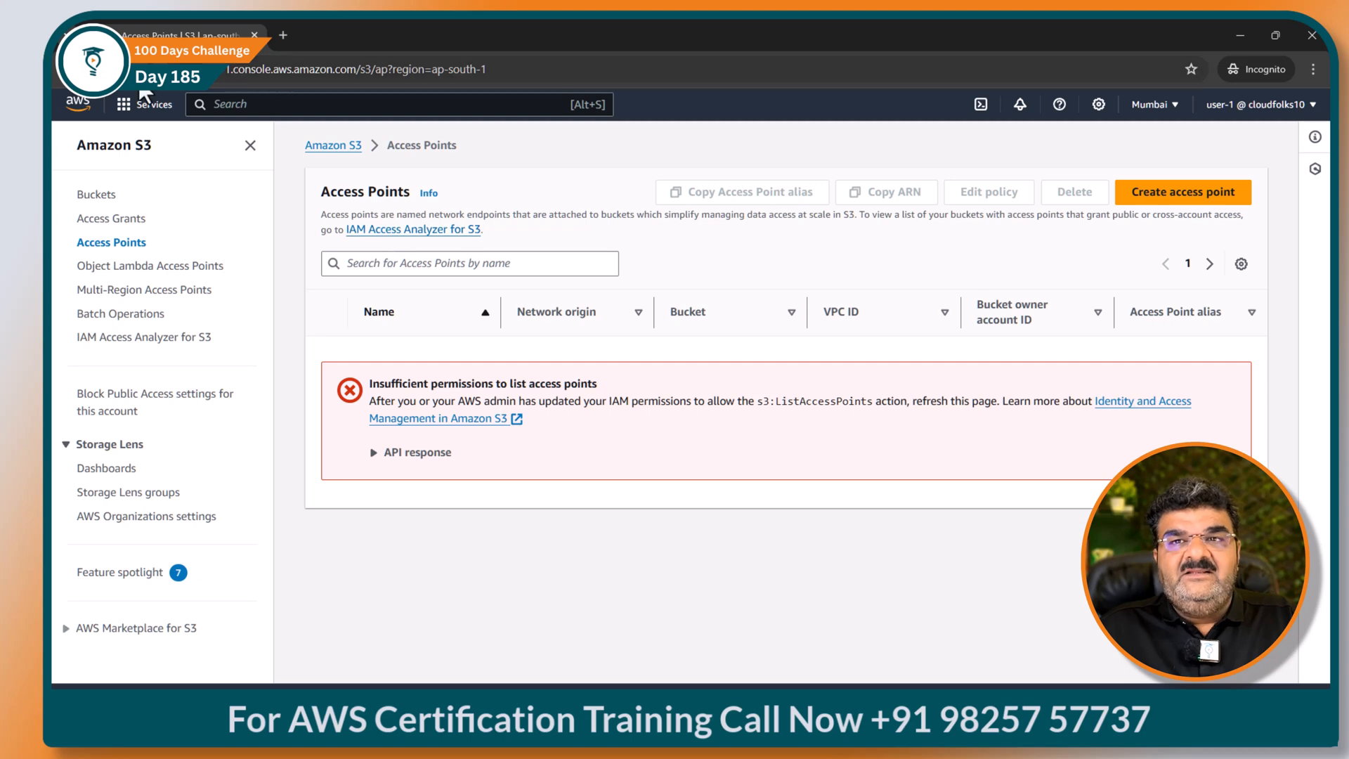
key(F5)
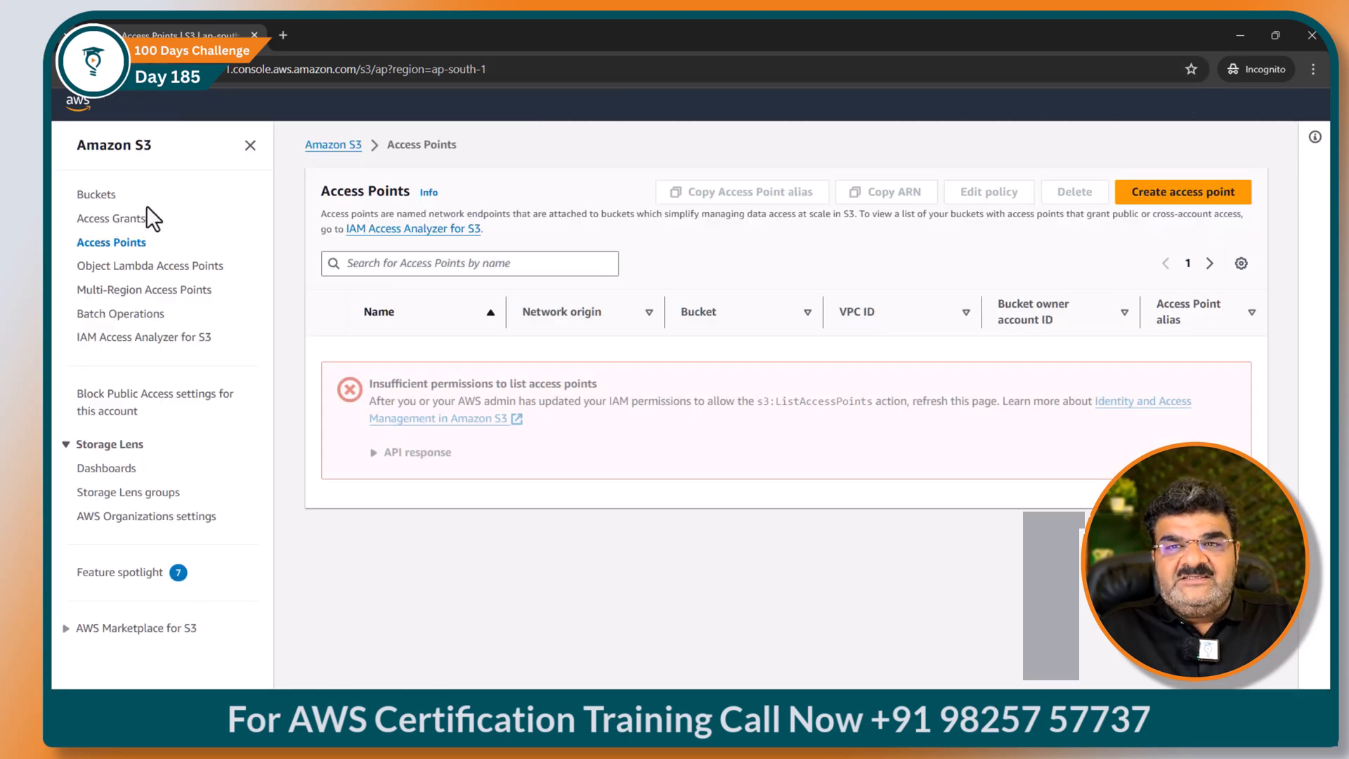
click(97, 197)
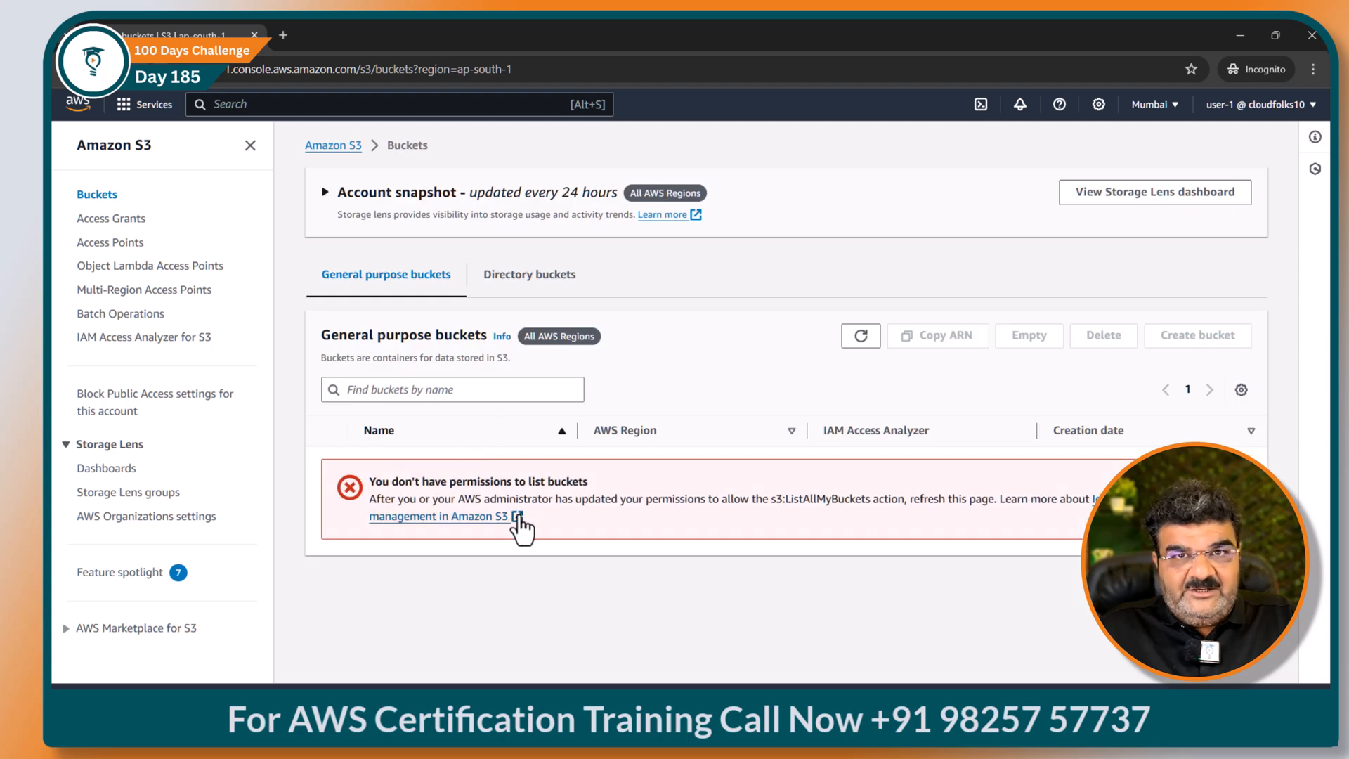
click(115, 243)
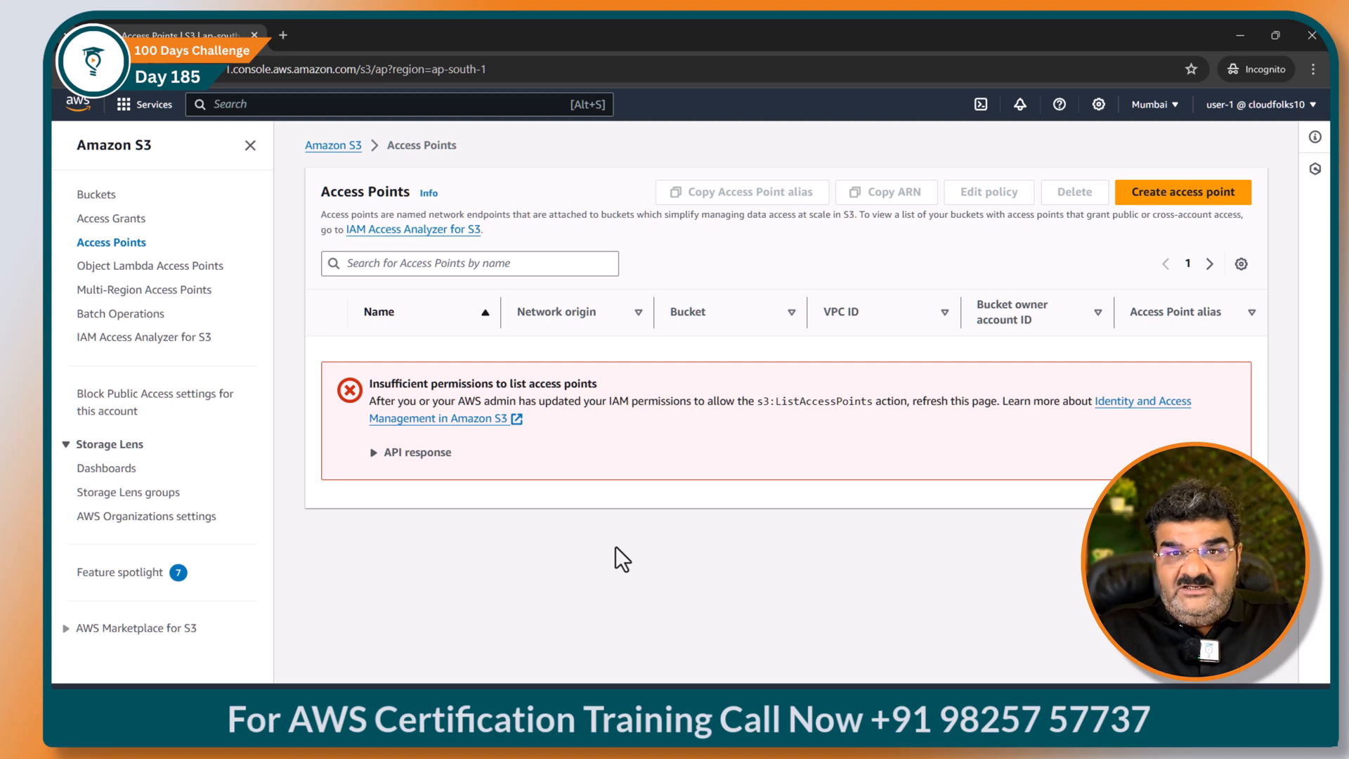
Step: Tick Access-Point-1 on the Whiteboard diagram, then return to app-bucket-03's access points page
click(1240, 36)
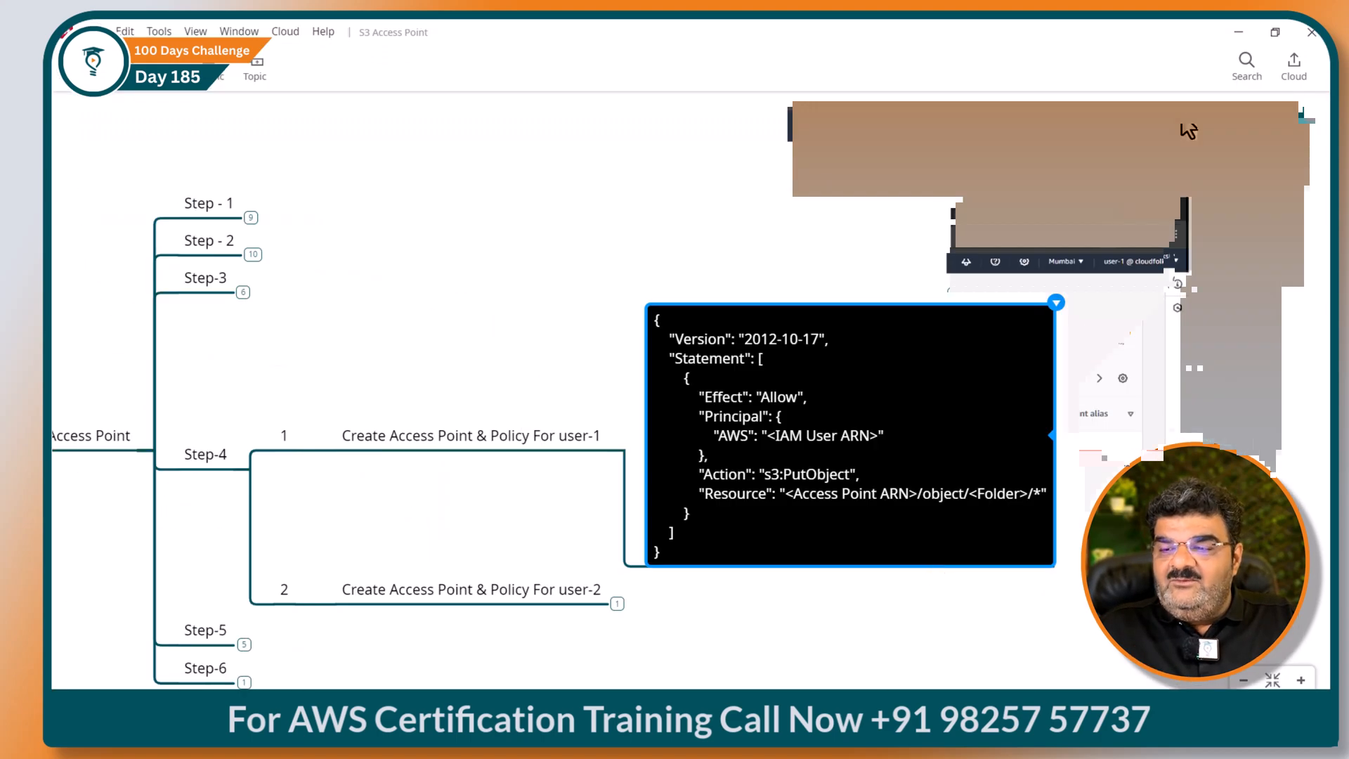
click(824, 722)
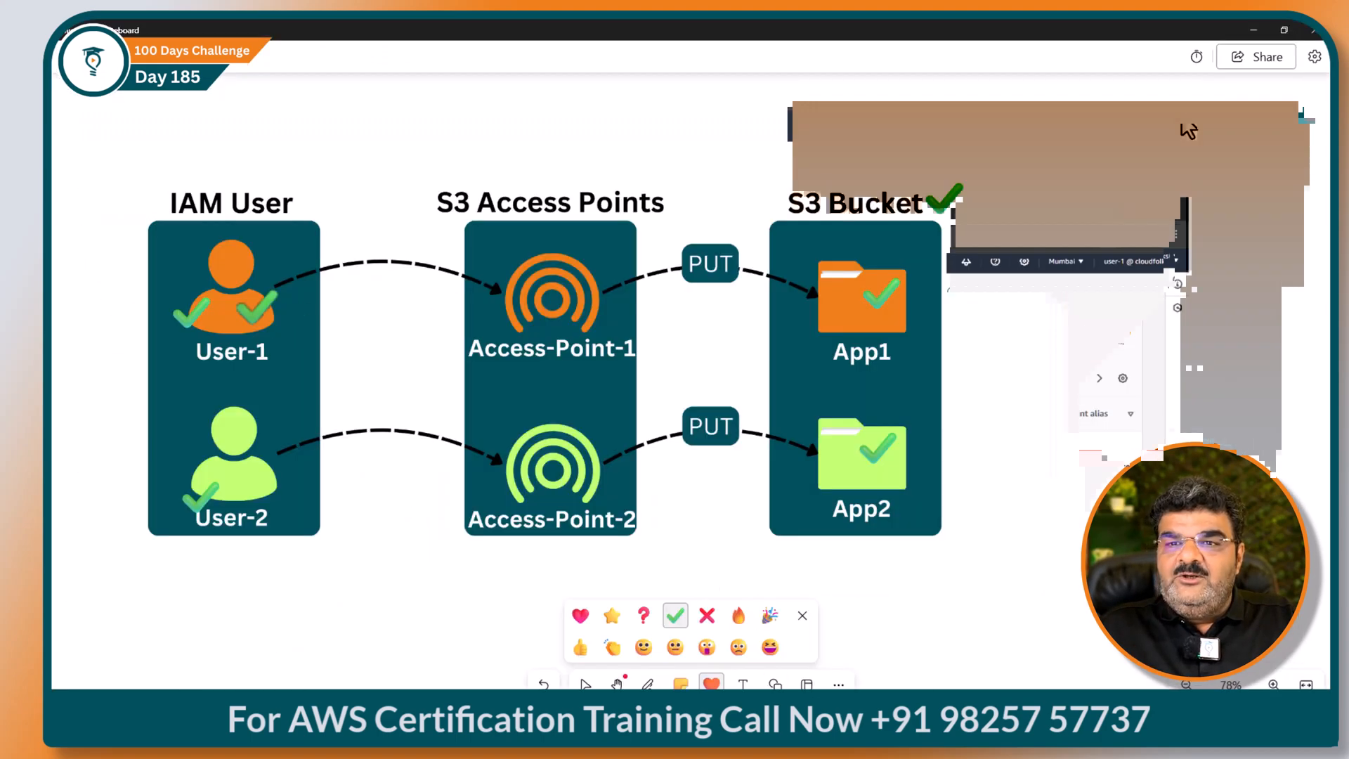
click(491, 316)
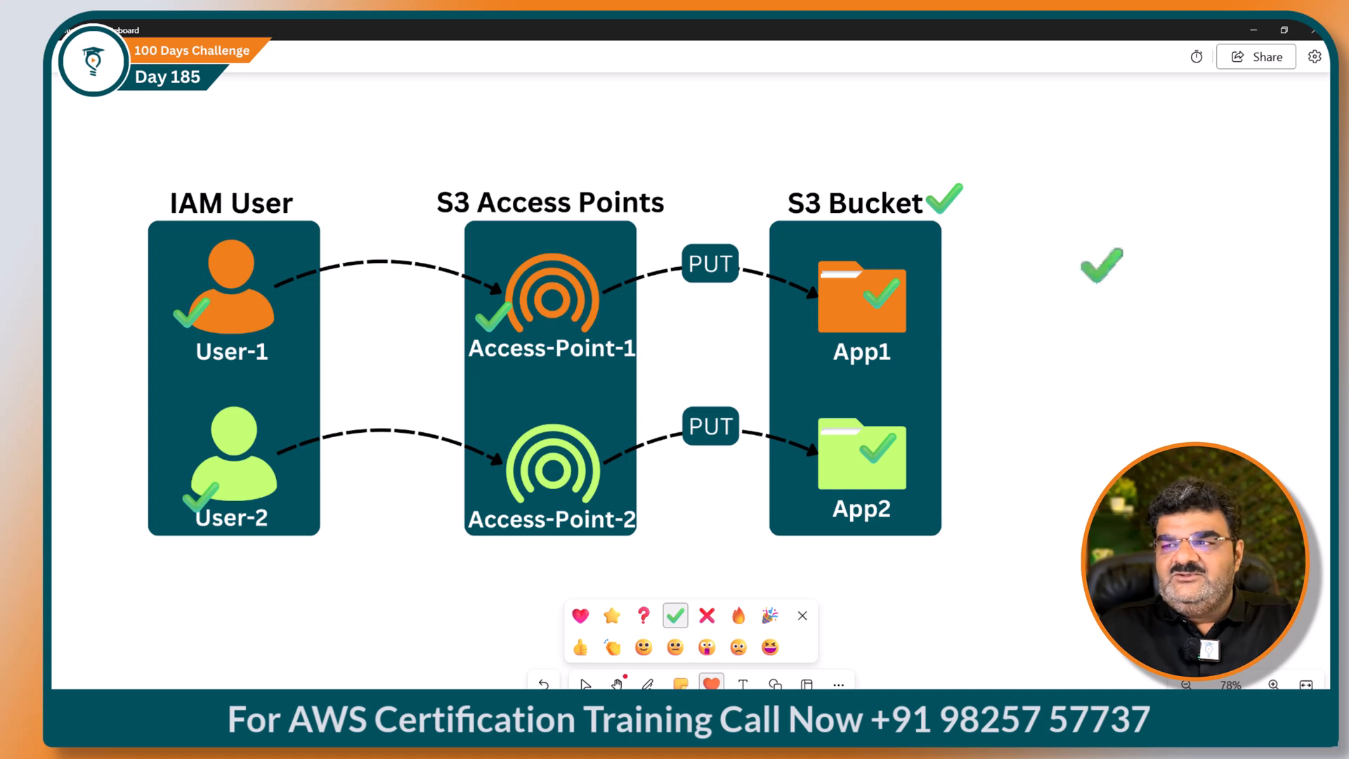
click(1253, 29)
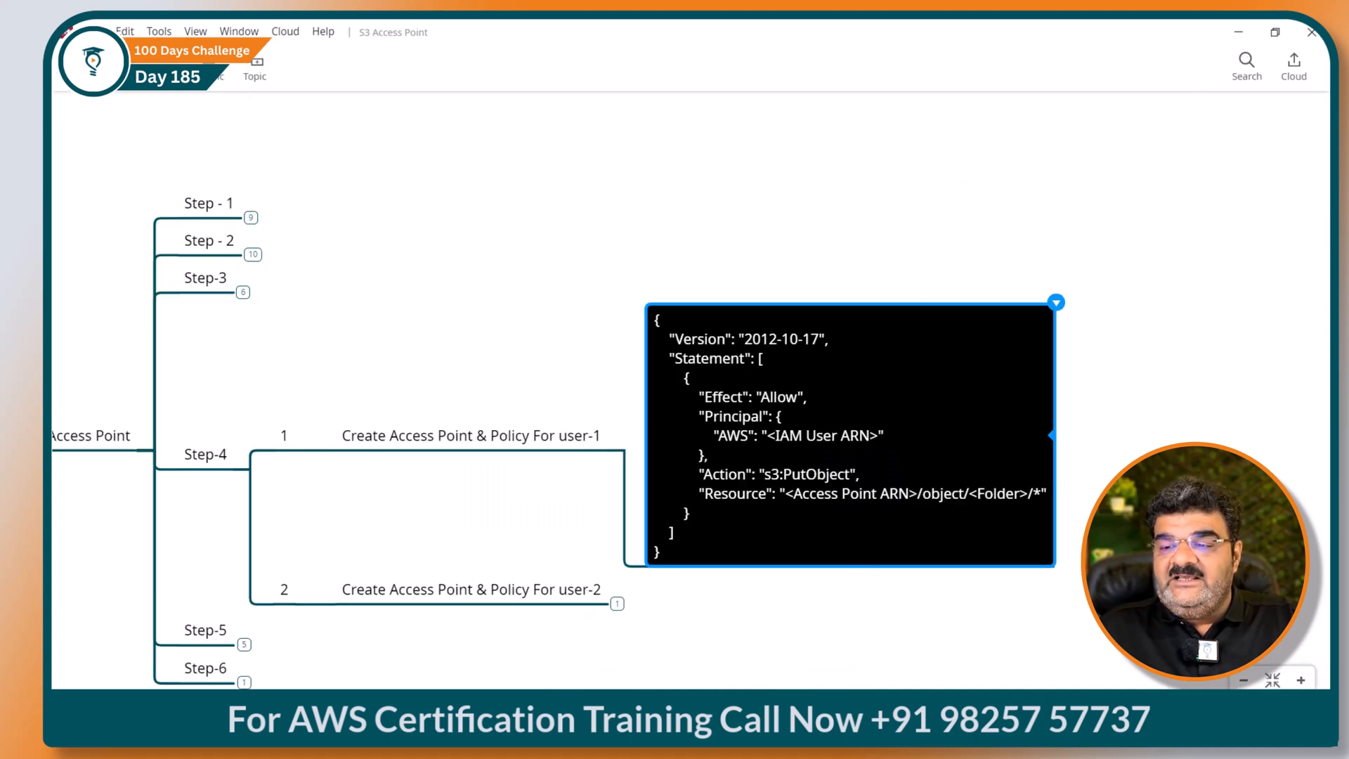
click(738, 673)
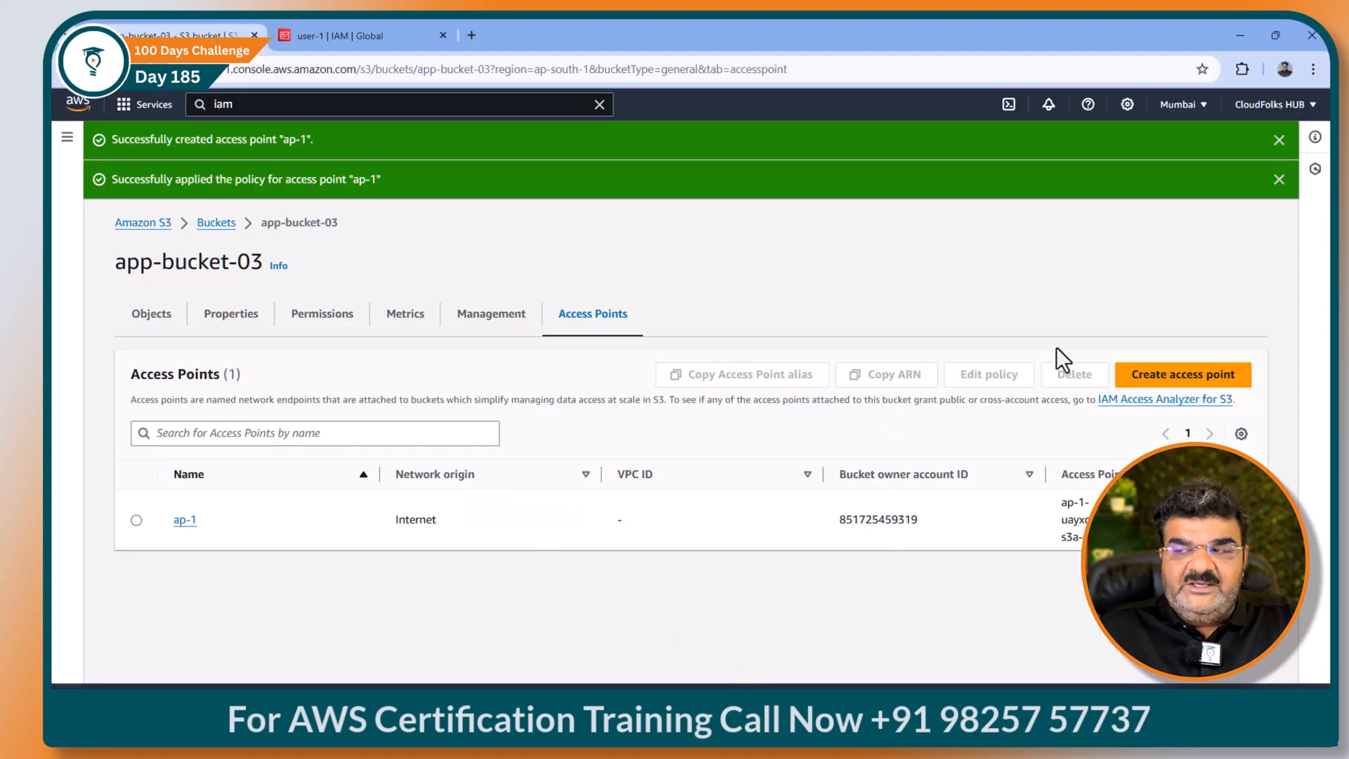
Step: Start access point ap-2 with Internet network origin and focus its empty policy editor
click(1135, 377)
click(245, 406)
text(ap-2)
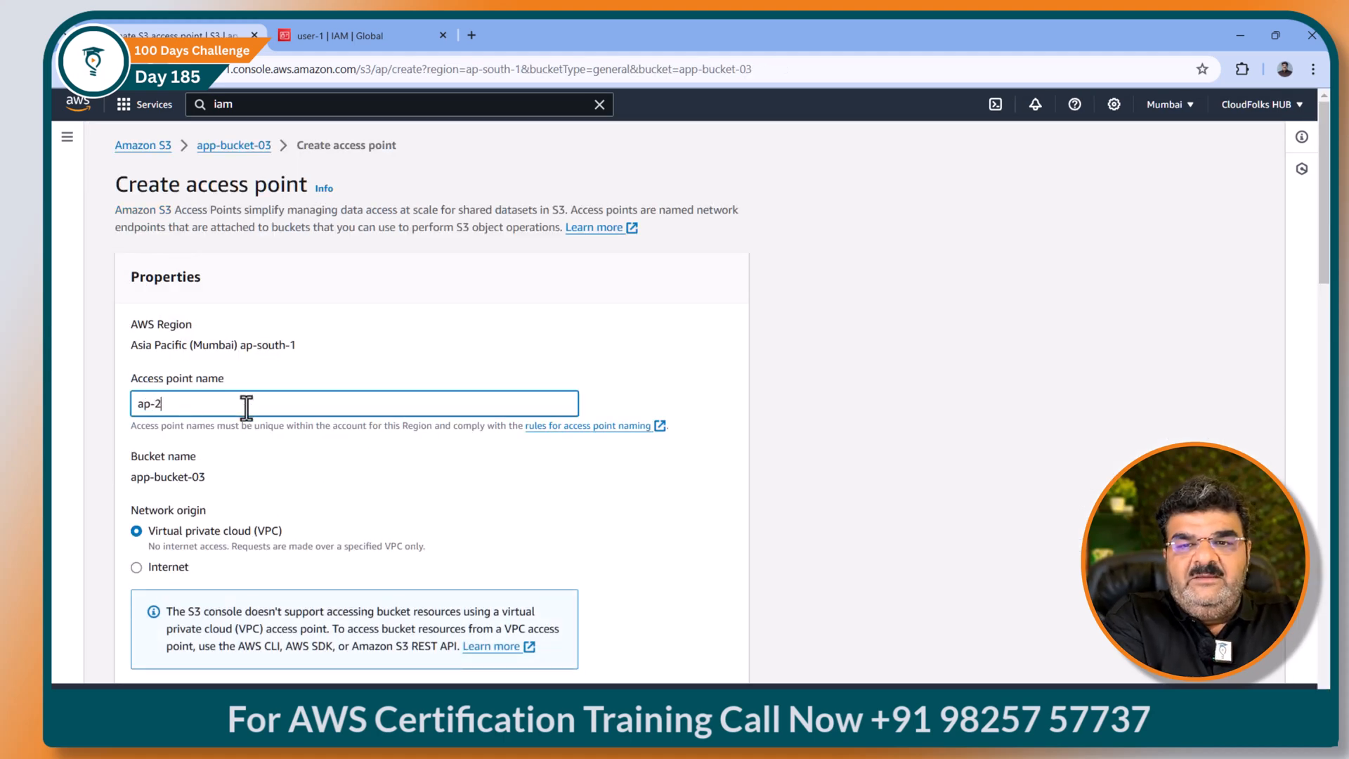
scroll(149, 336, down, 3)
click(149, 352)
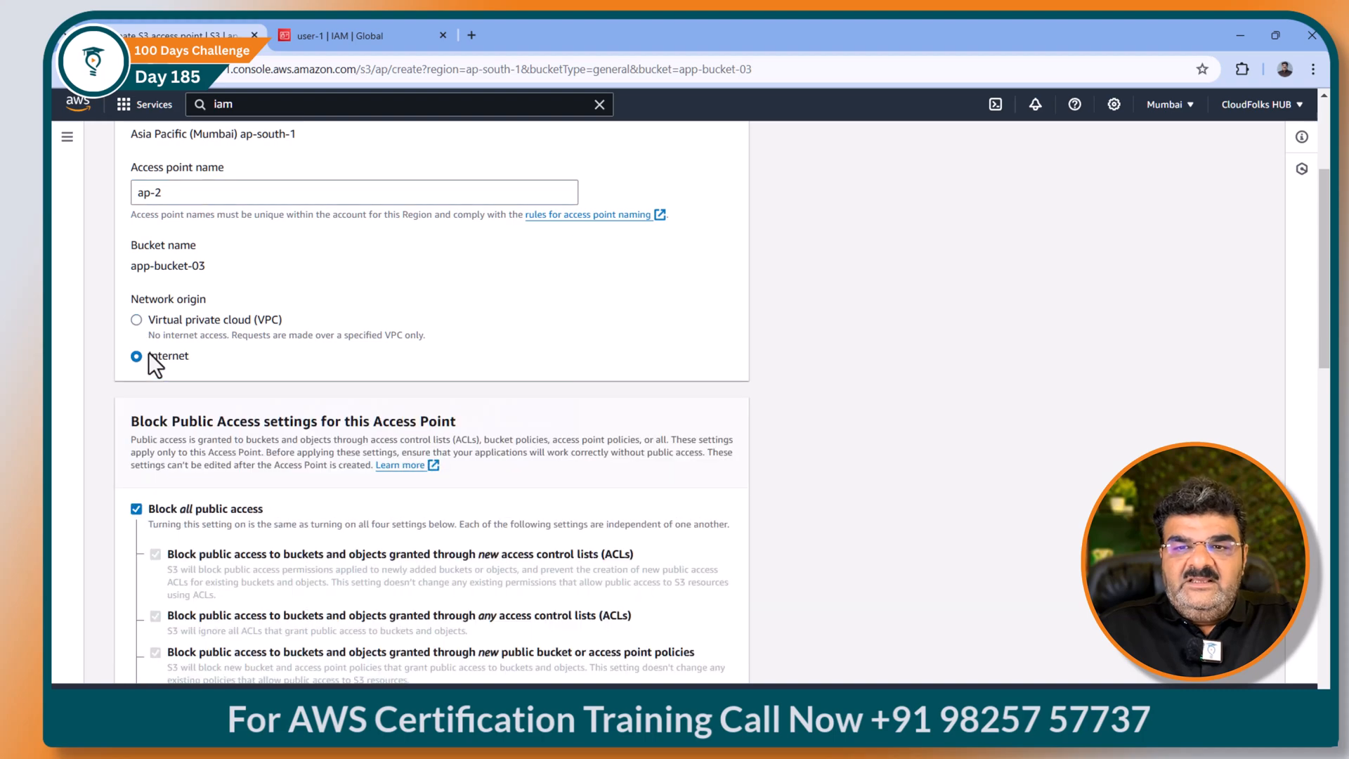
scroll(208, 352, down, 6)
scroll(208, 351, down, 2)
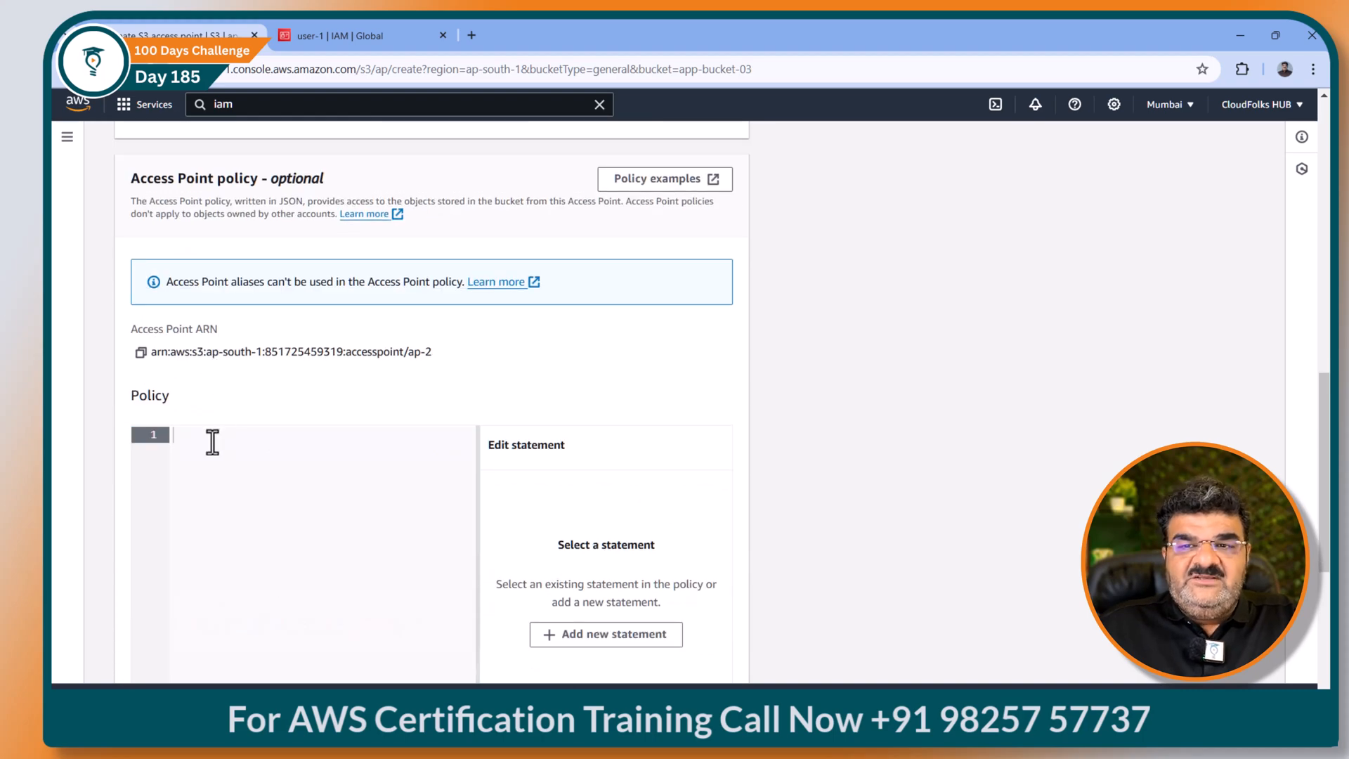
click(410, 502)
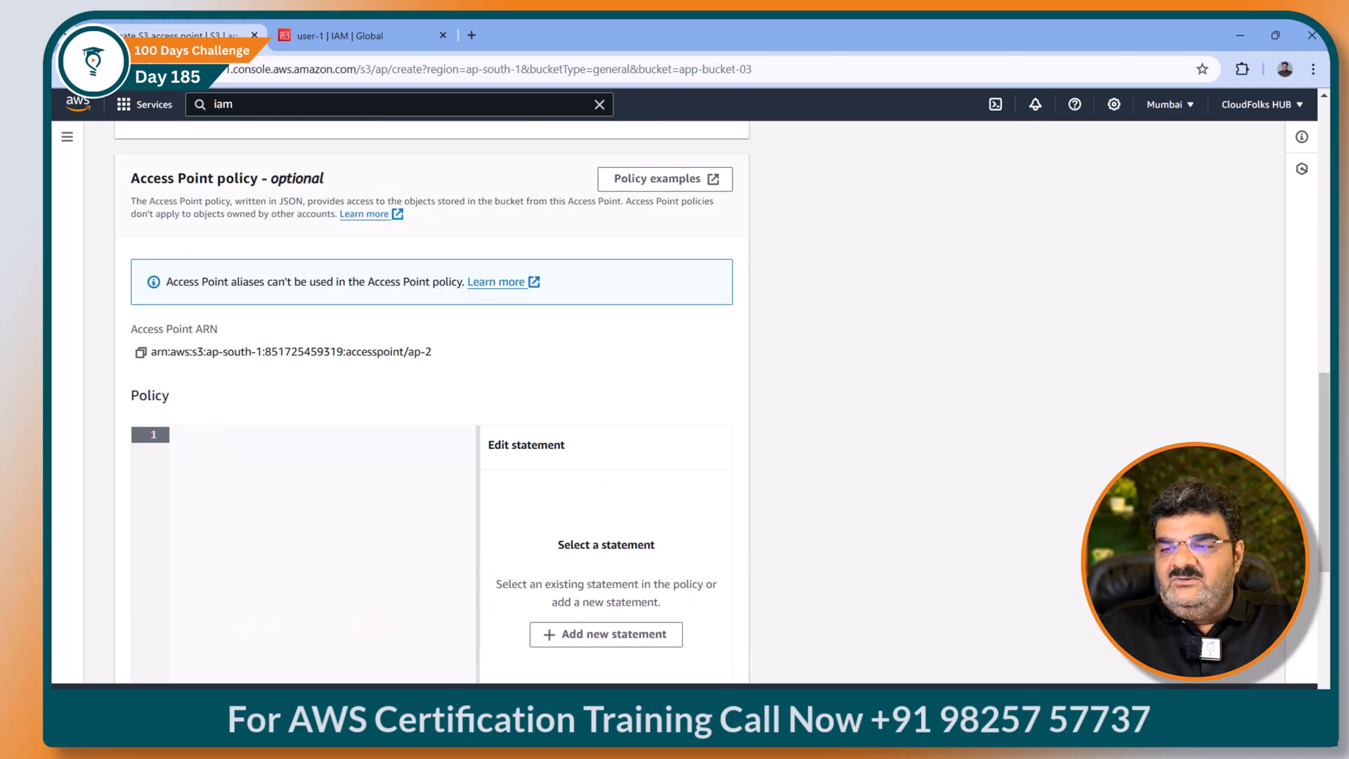
click(851, 722)
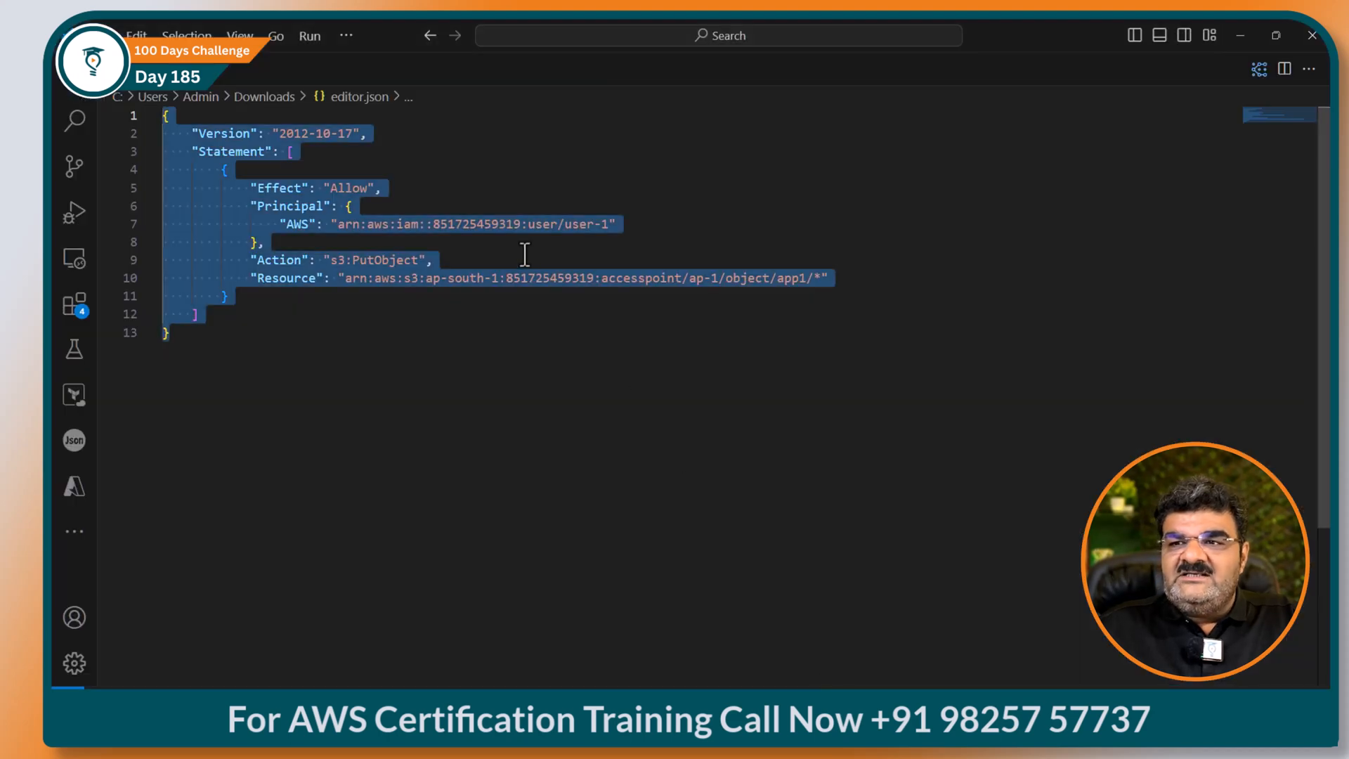
Step: Change editor.json's user-1, ap-1 and app1 to user-2, ap-2 and app2, then select the policy
click(604, 231)
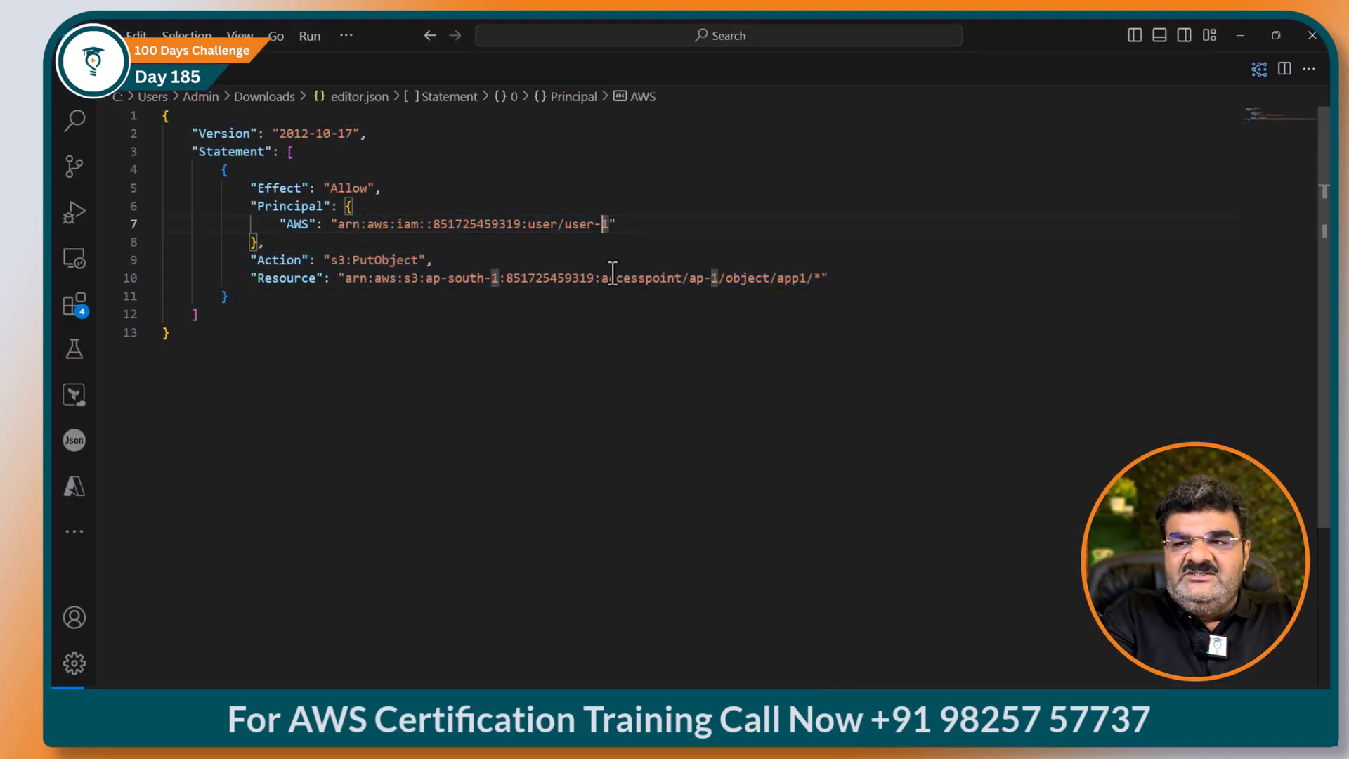
key(Delete)
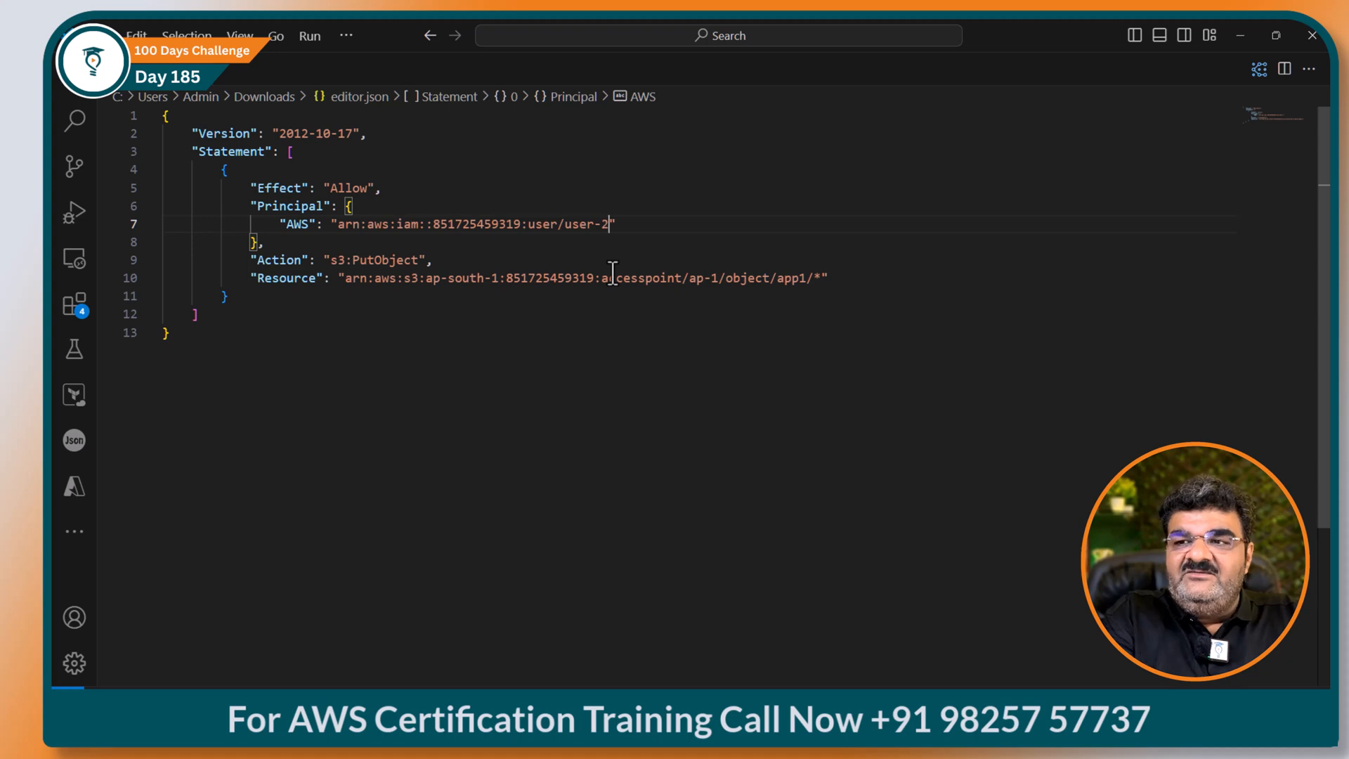
click(714, 279)
key(BackSpace)
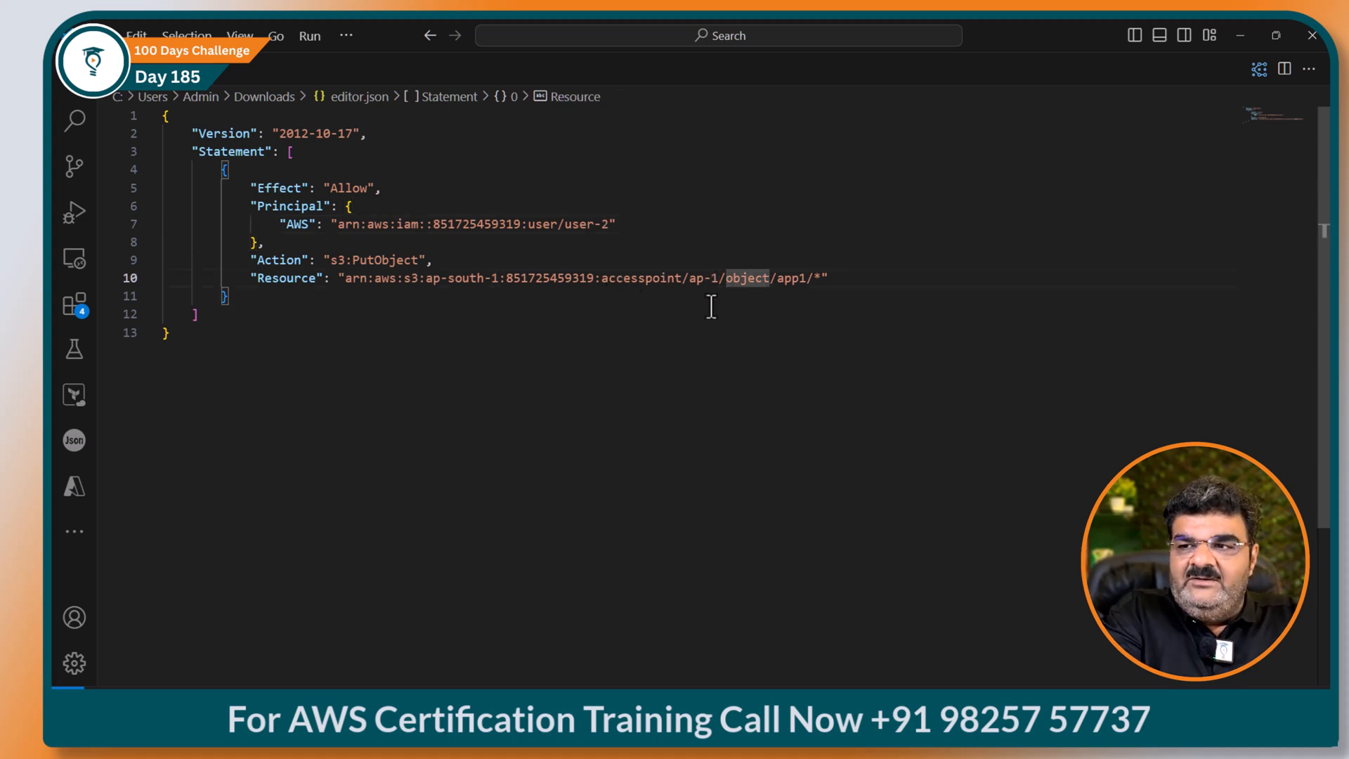
text(2)
key(Right)
key(Right)
key(Right)
key(Right)
key(Right)
key(Right)
key(Right)
key(Right)
key(Right)
key(Right)
key(Right)
key(Right)
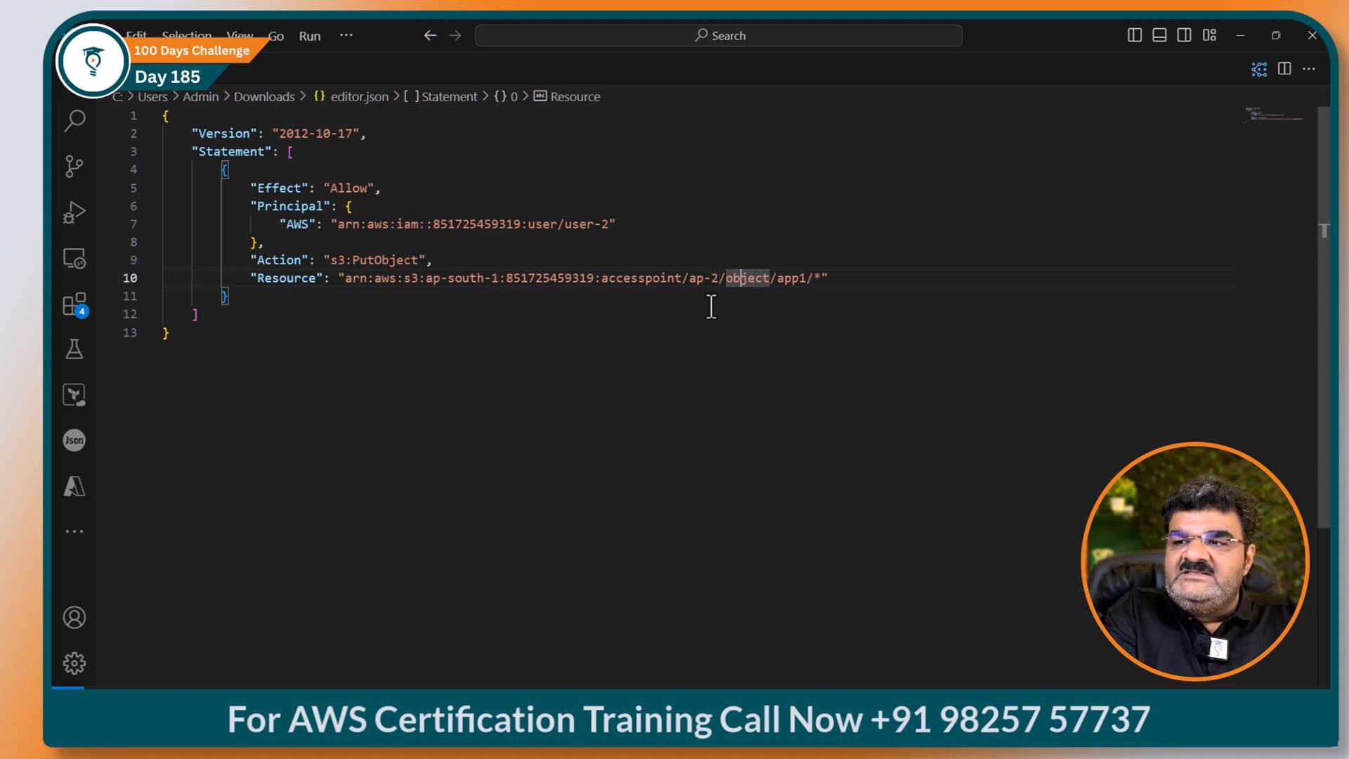
key(BackSpace)
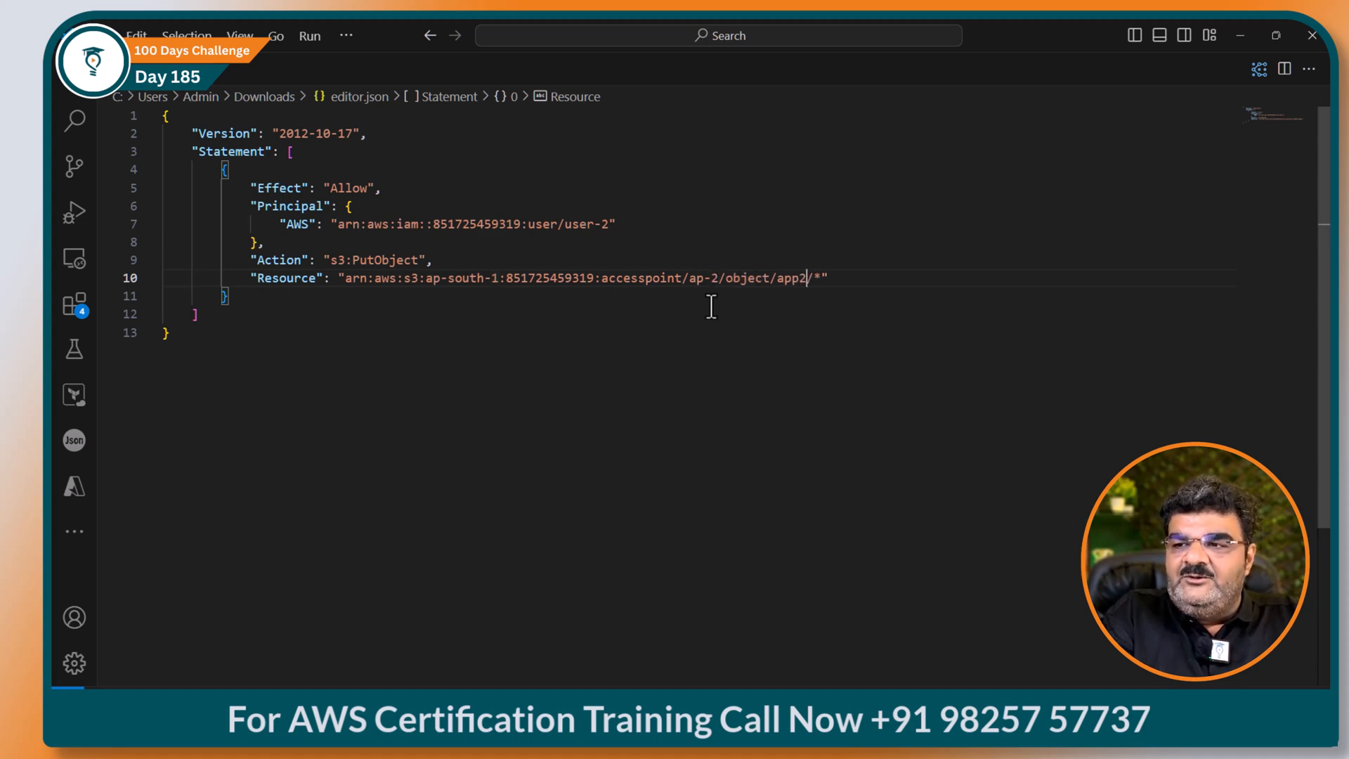
drag(170, 333, 142, 123)
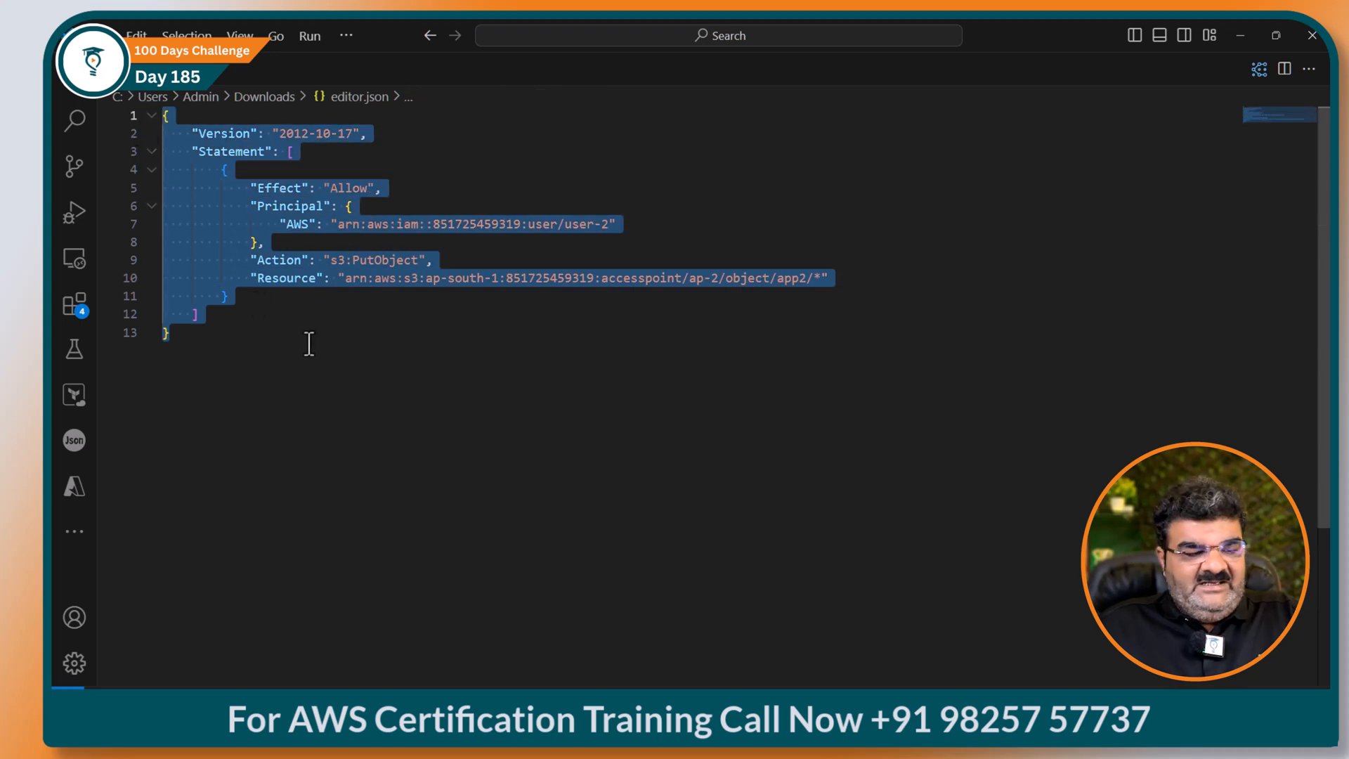
click(1240, 35)
click(204, 453)
Step: Paste the edited user-2 policy into the Policy editor and create access point ap-2
key(ctrl+v)
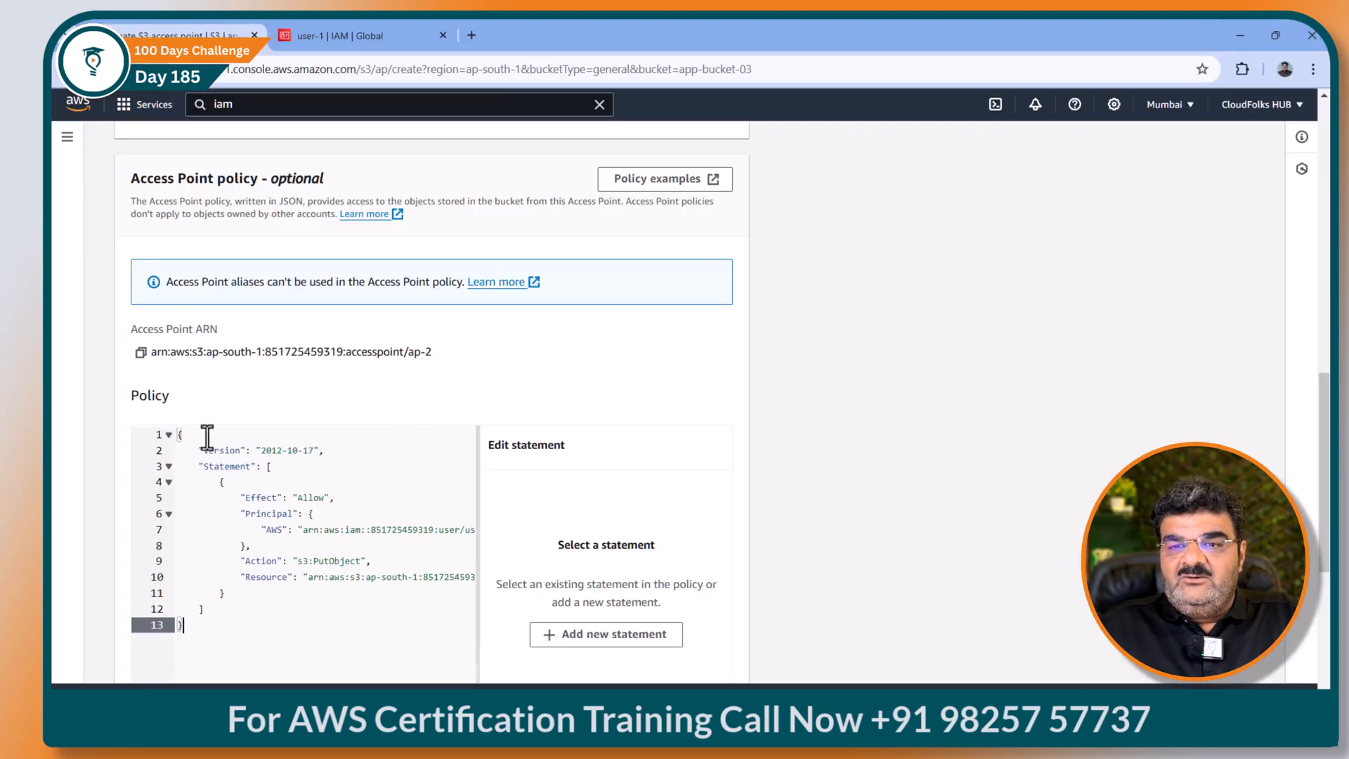
scroll(640, 614, down, 5)
click(660, 668)
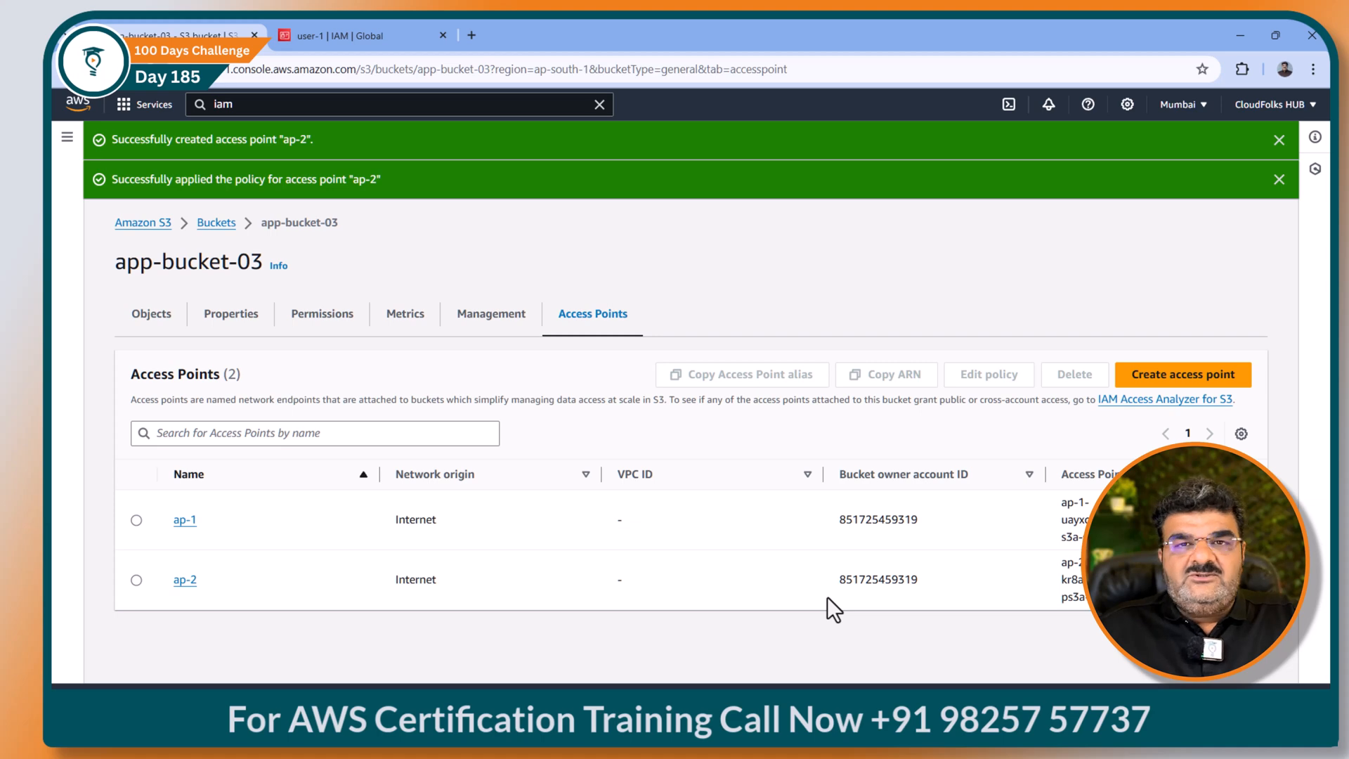
Step: Check off Access-Point-2 and the App2 folder on the Whiteboard diagram, then return to user-2's browser
click(825, 721)
click(496, 472)
click(823, 467)
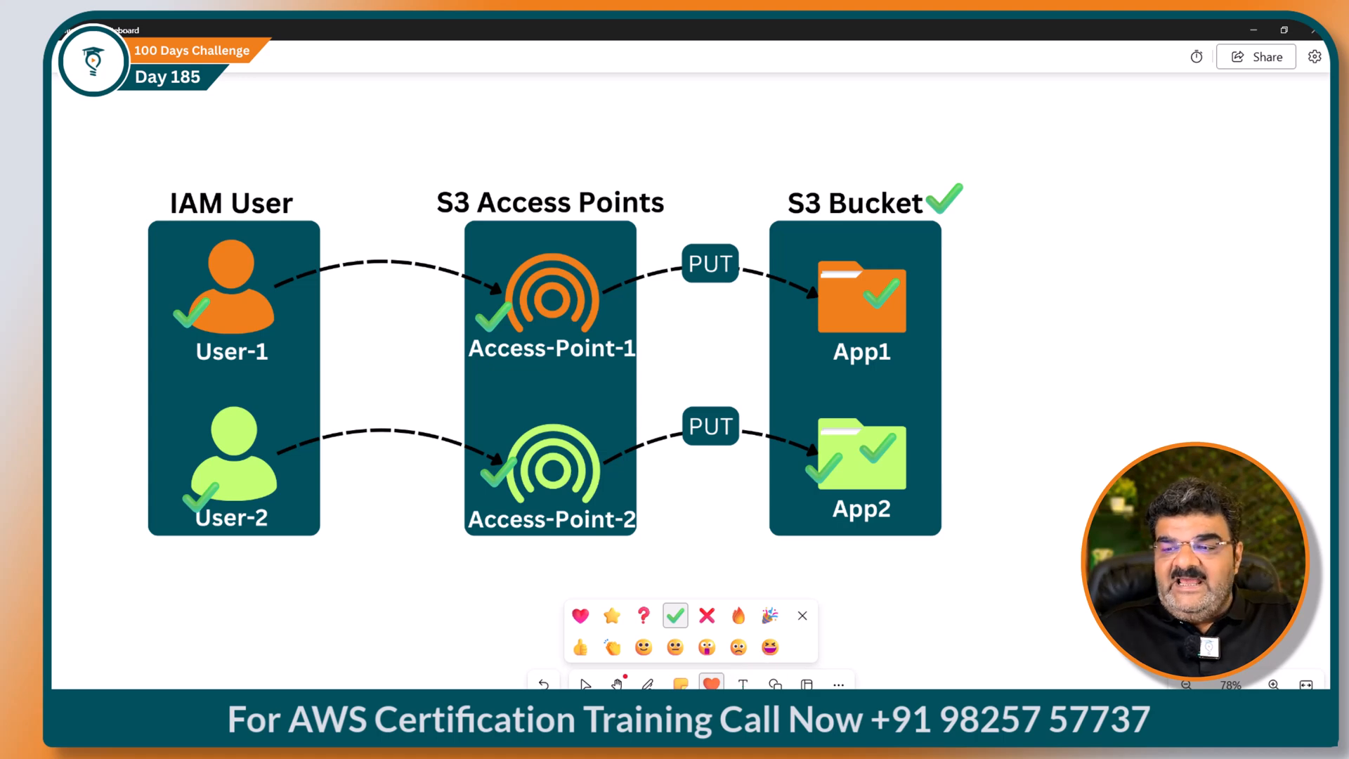
click(727, 720)
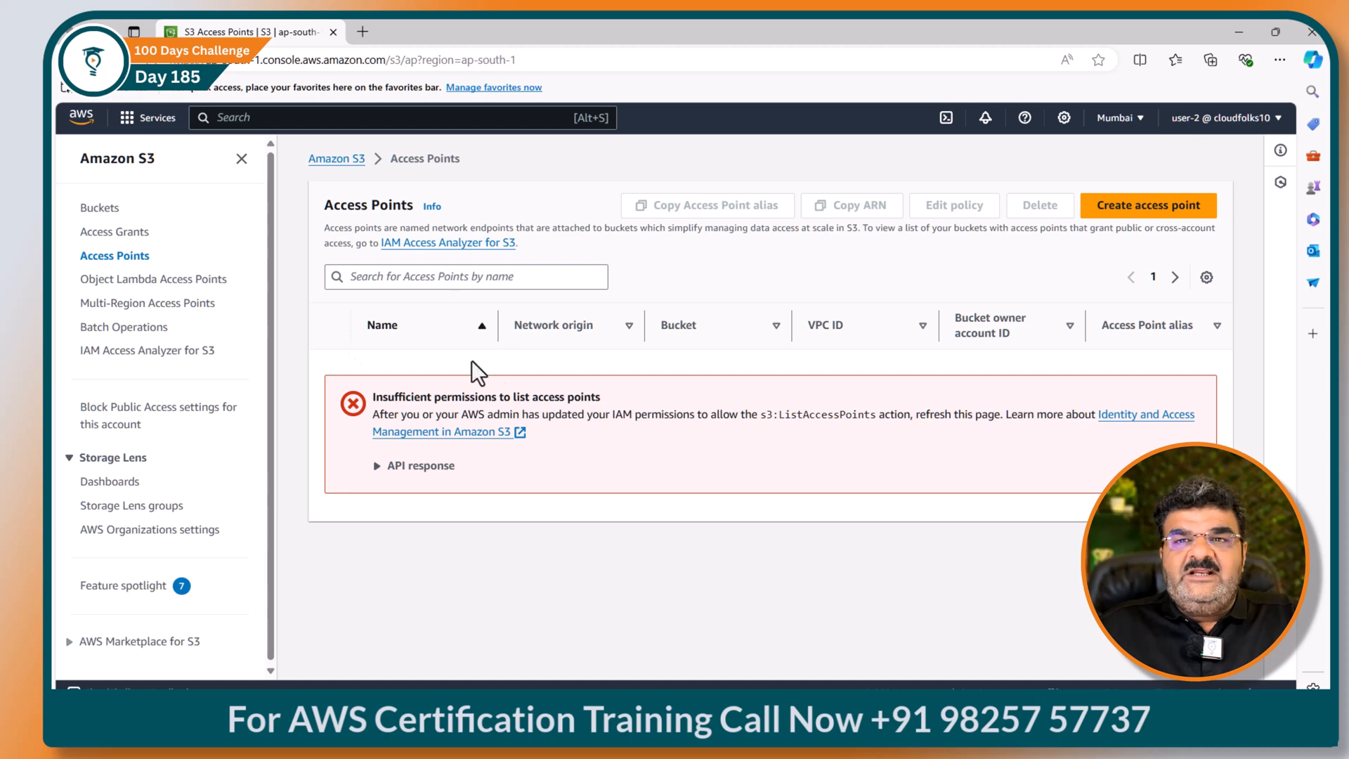
Step: Refresh the S3 Access Points page as user-2, still denied, then minimize Edge to reveal Whiteboard
key(F5)
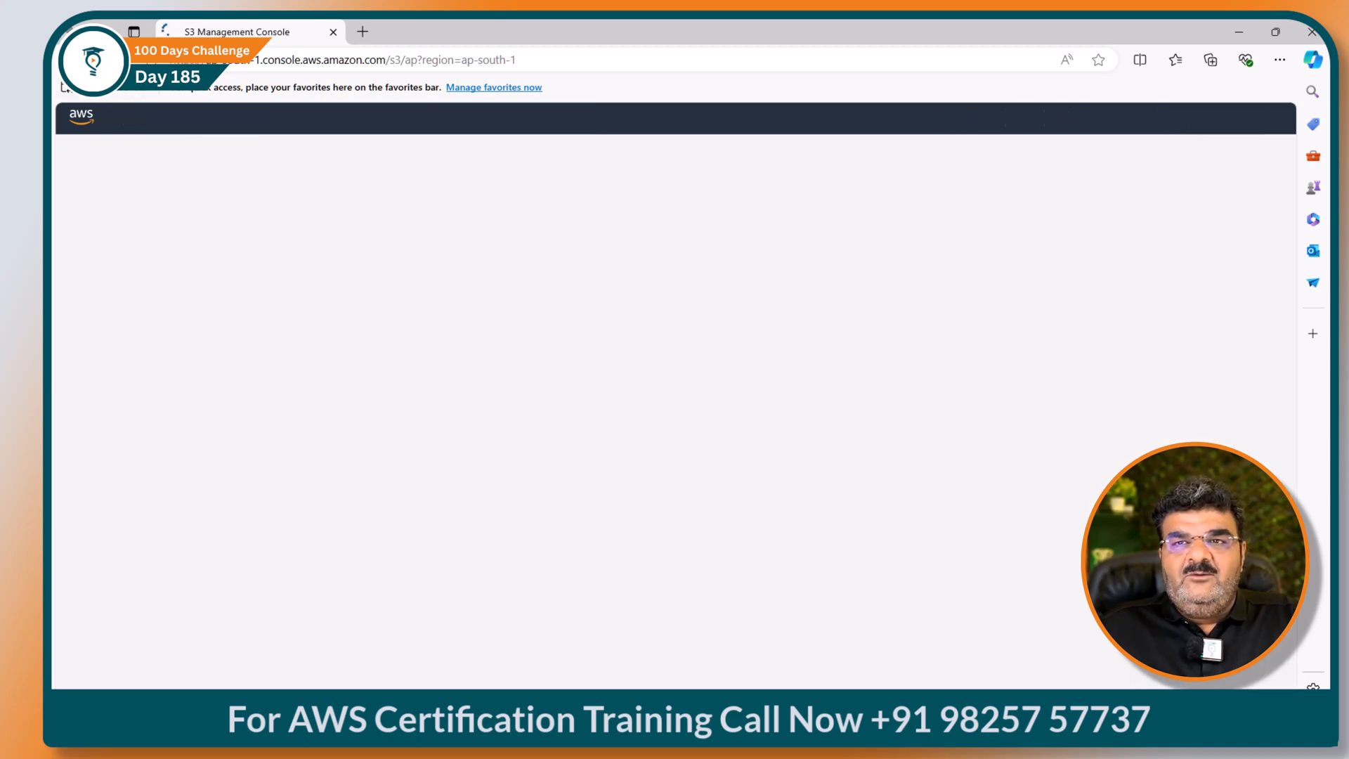
click(118, 253)
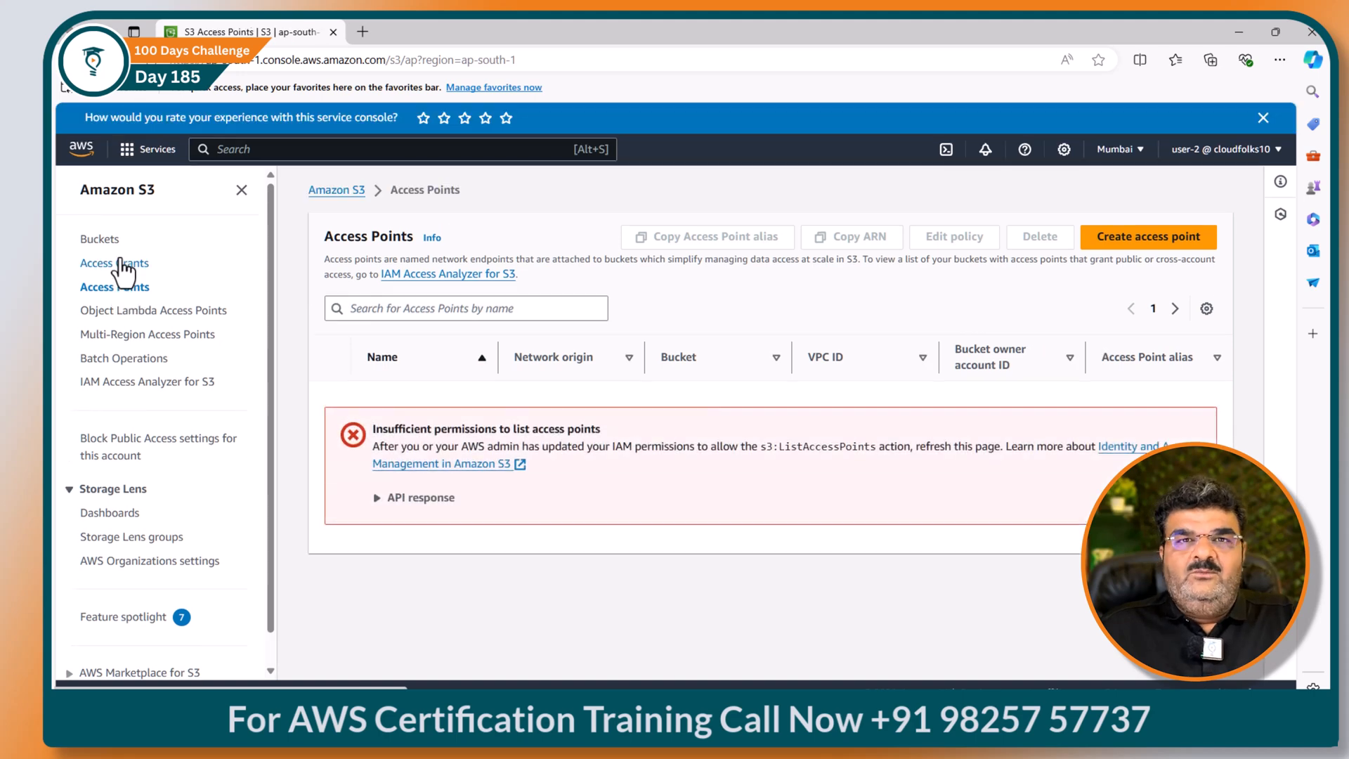
click(1238, 31)
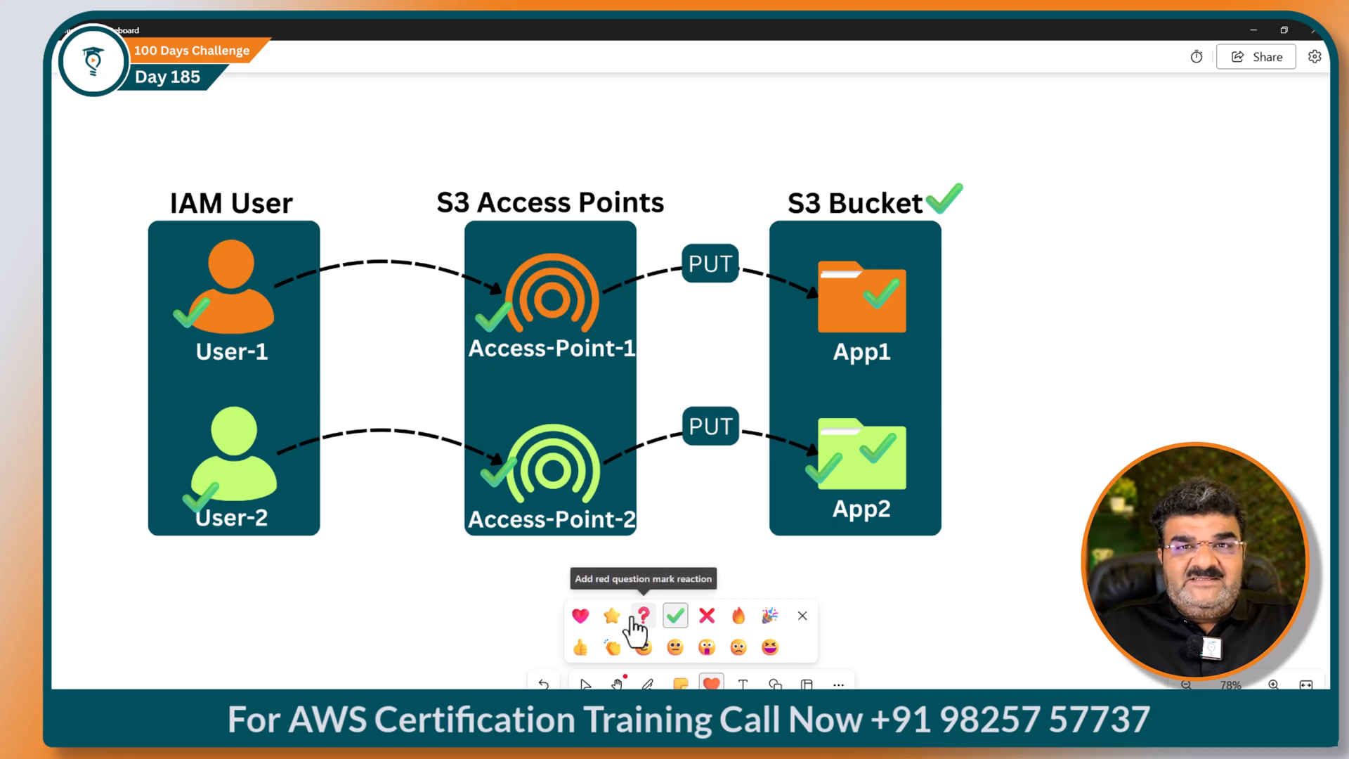